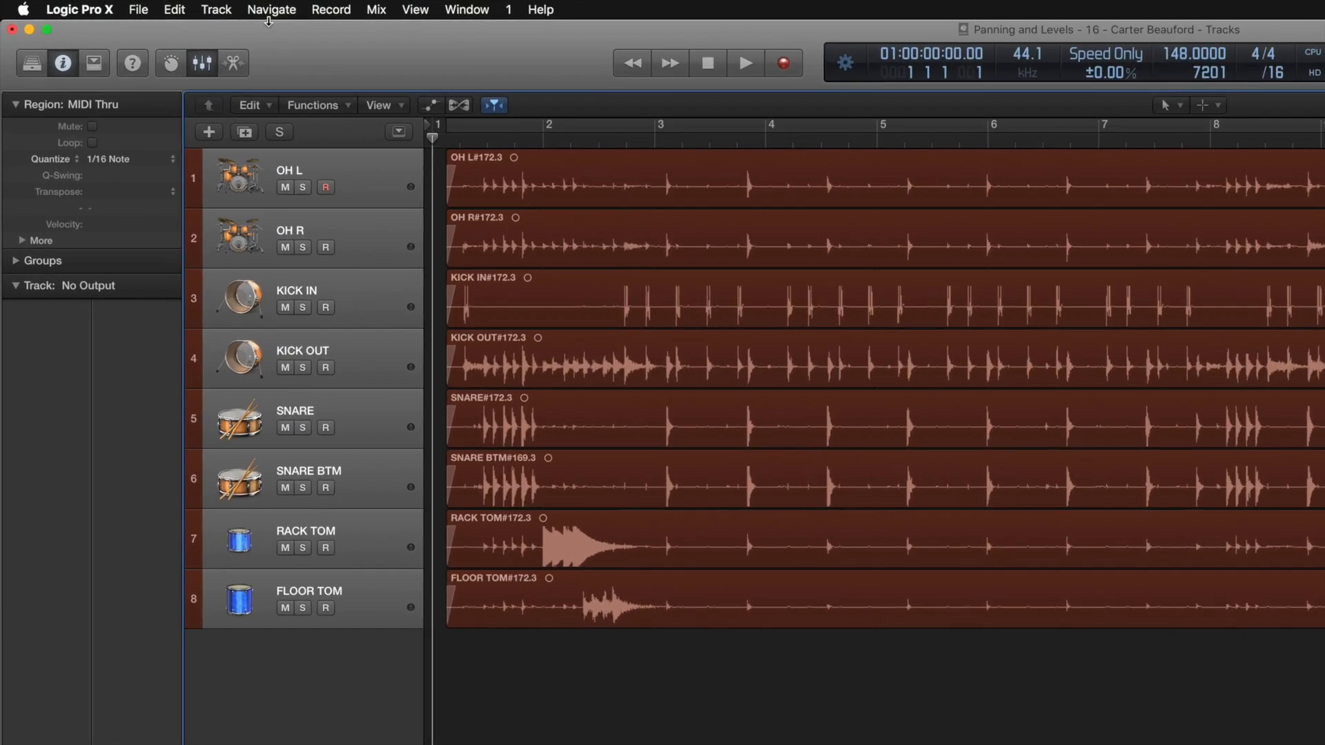
Create a summing track stack from the selected drum tracks
{"action": "left_click", "coordinate": [131, 6]}
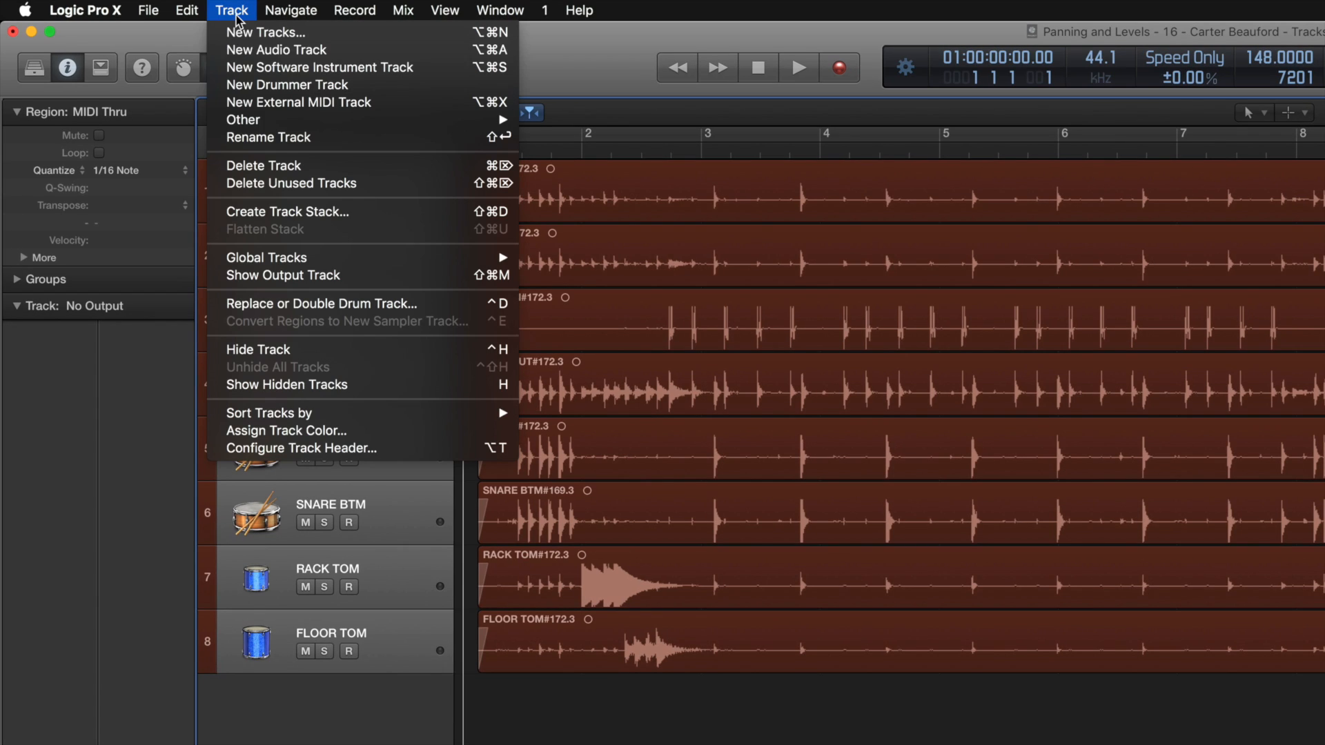
{"action": "left_click", "coordinate": [316, 214]}
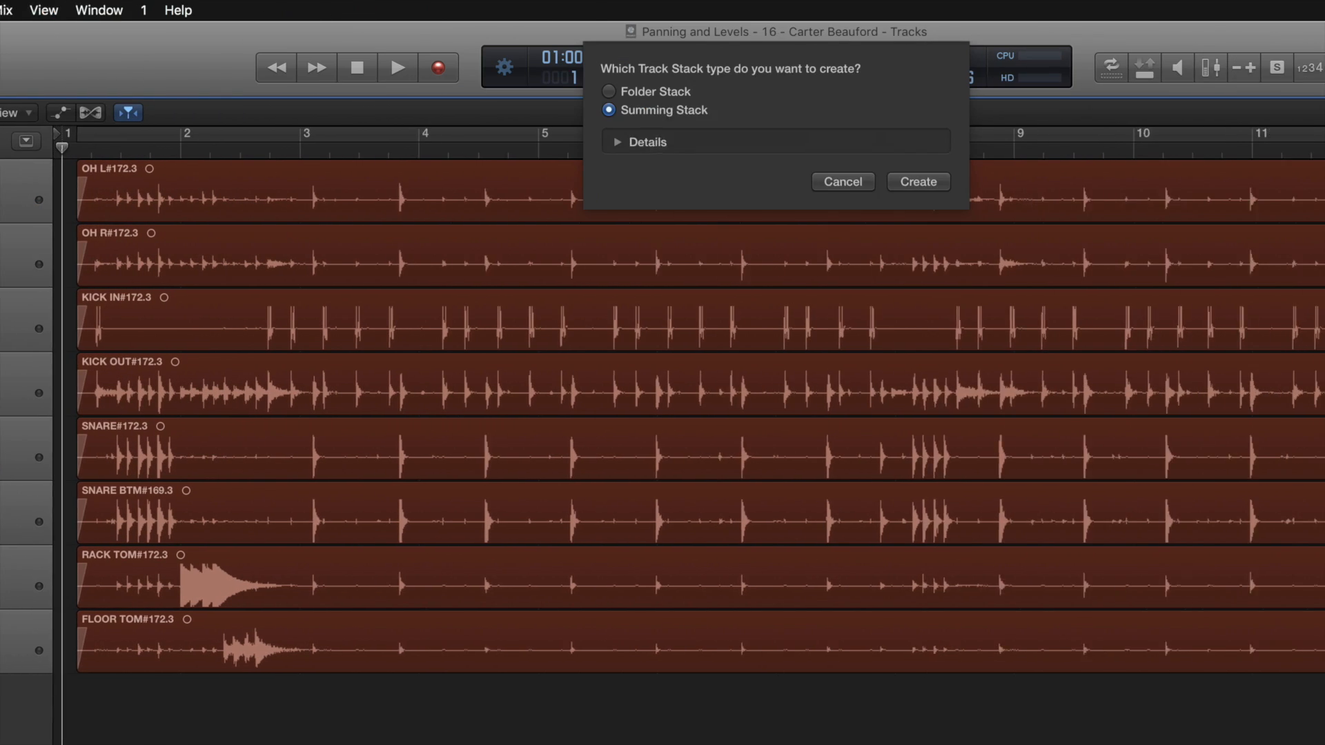
{"action": "left_click", "coordinate": [918, 182]}
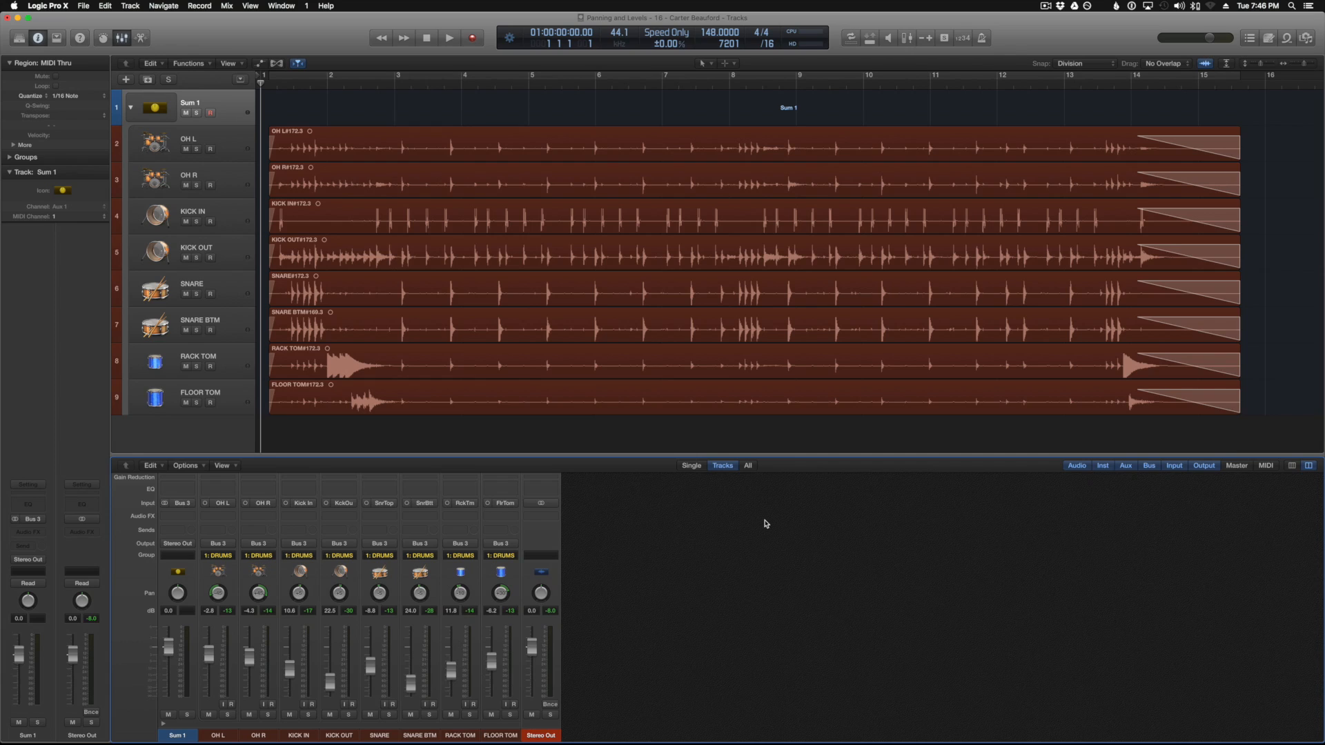
Colour the Sum 1 channel strip dark red to match the drum tracks and close the colour palette
{"action": "key", "text": "alt+c"}
{"action": "left_click_drag", "start_coordinate": [755, 696], "coordinate": [740, 702]}
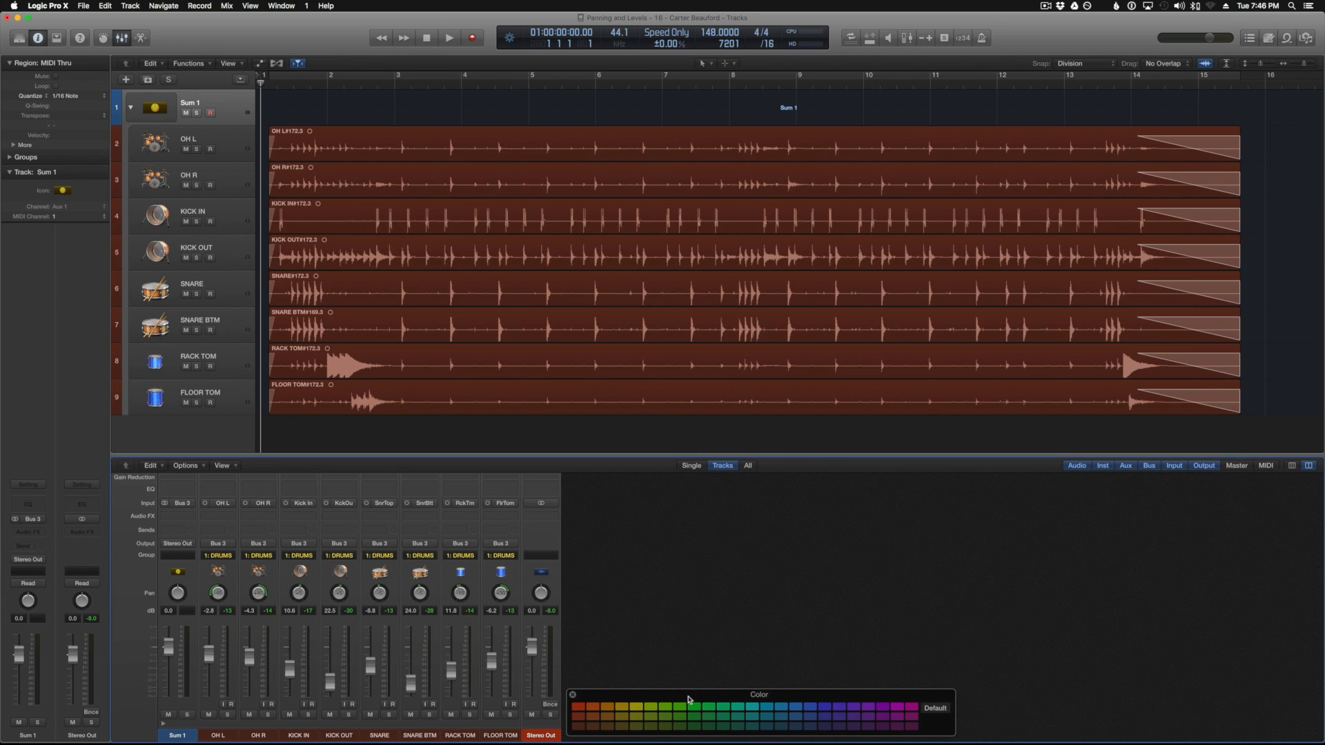
{"action": "left_click", "coordinate": [176, 730]}
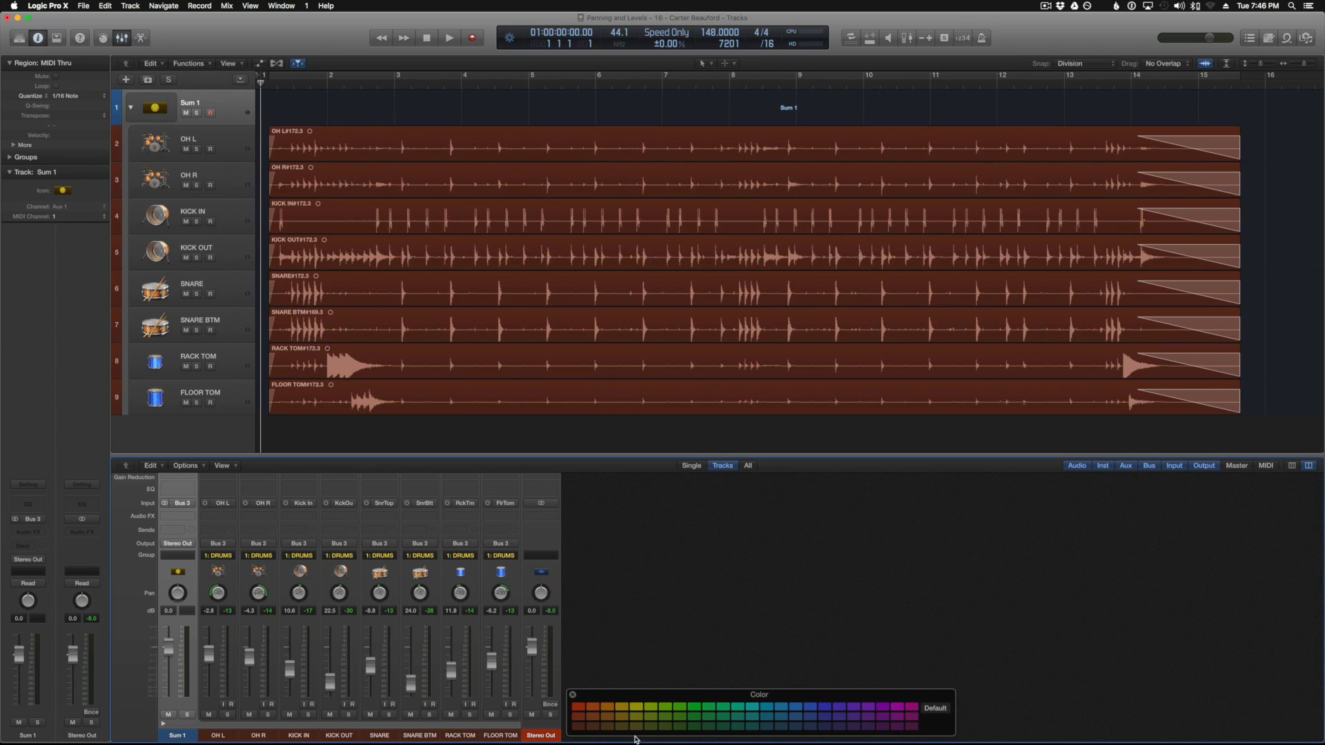
{"action": "left_click", "coordinate": [579, 727]}
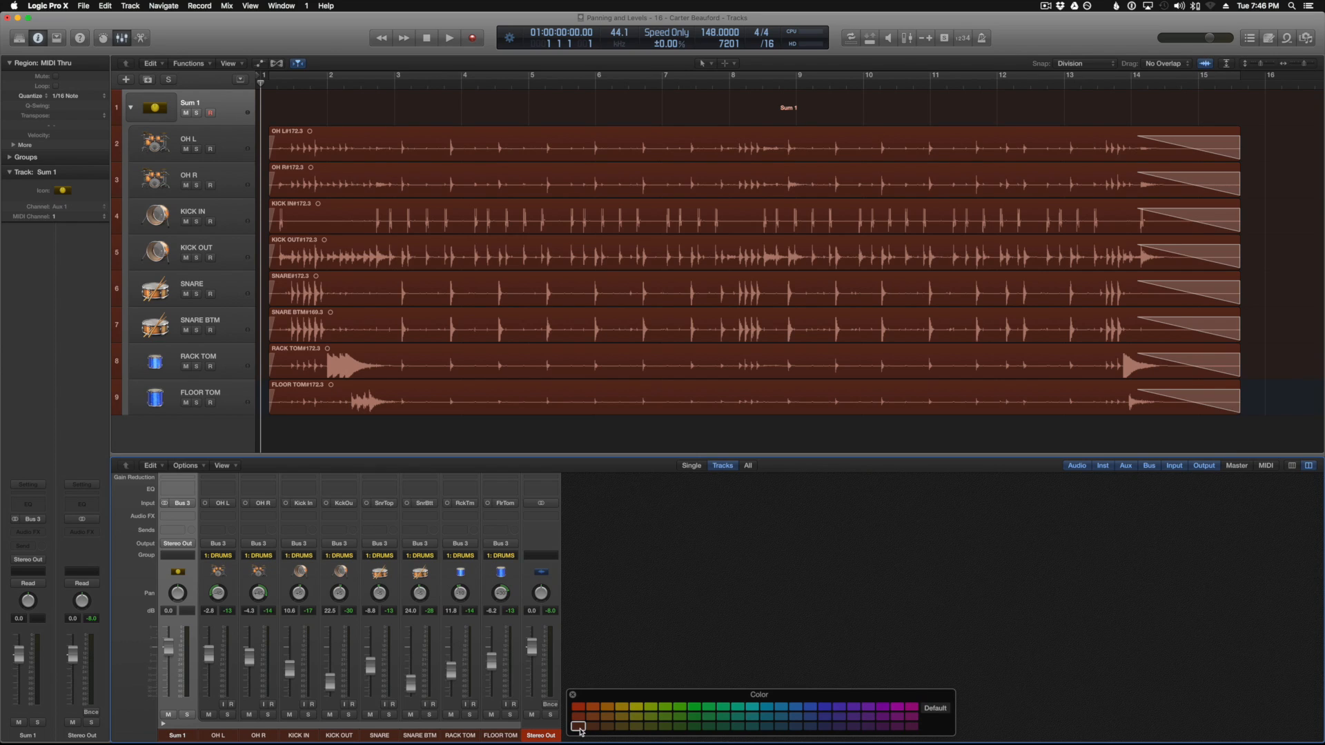
{"action": "left_click", "coordinate": [665, 634]}
{"action": "left_click", "coordinate": [572, 696]}
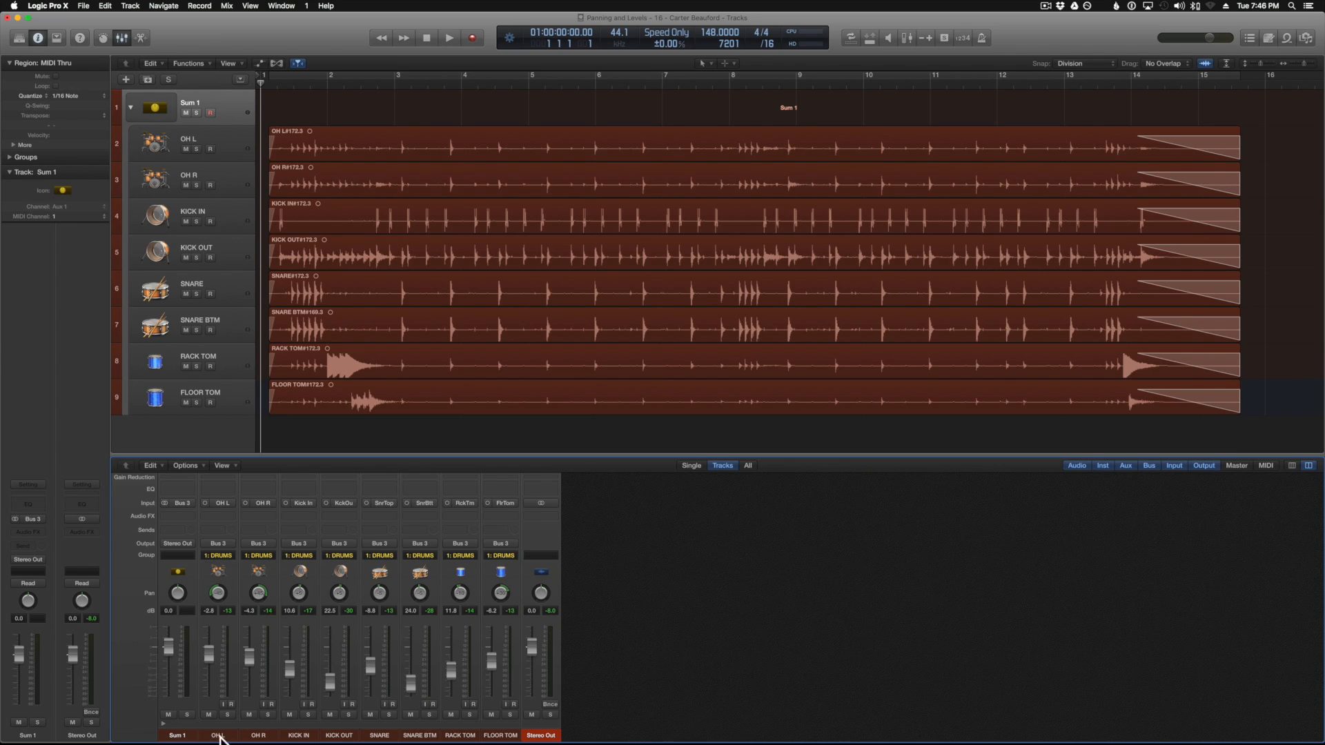
Rename the Sum 1 stack channel as DRUMS
{"action": "double_click", "coordinate": [177, 736]}
{"action": "type", "text": "DRUMS"}
{"action": "key", "text": "Return"}
{"action": "left_click", "coordinate": [663, 583]}
Insert a stereo Linear Phase EQ on the DRUMS channel and move its window clear of the mixer
{"action": "left_click", "coordinate": [182, 518]}
{"action": "mouse_move", "coordinate": [213, 561]}
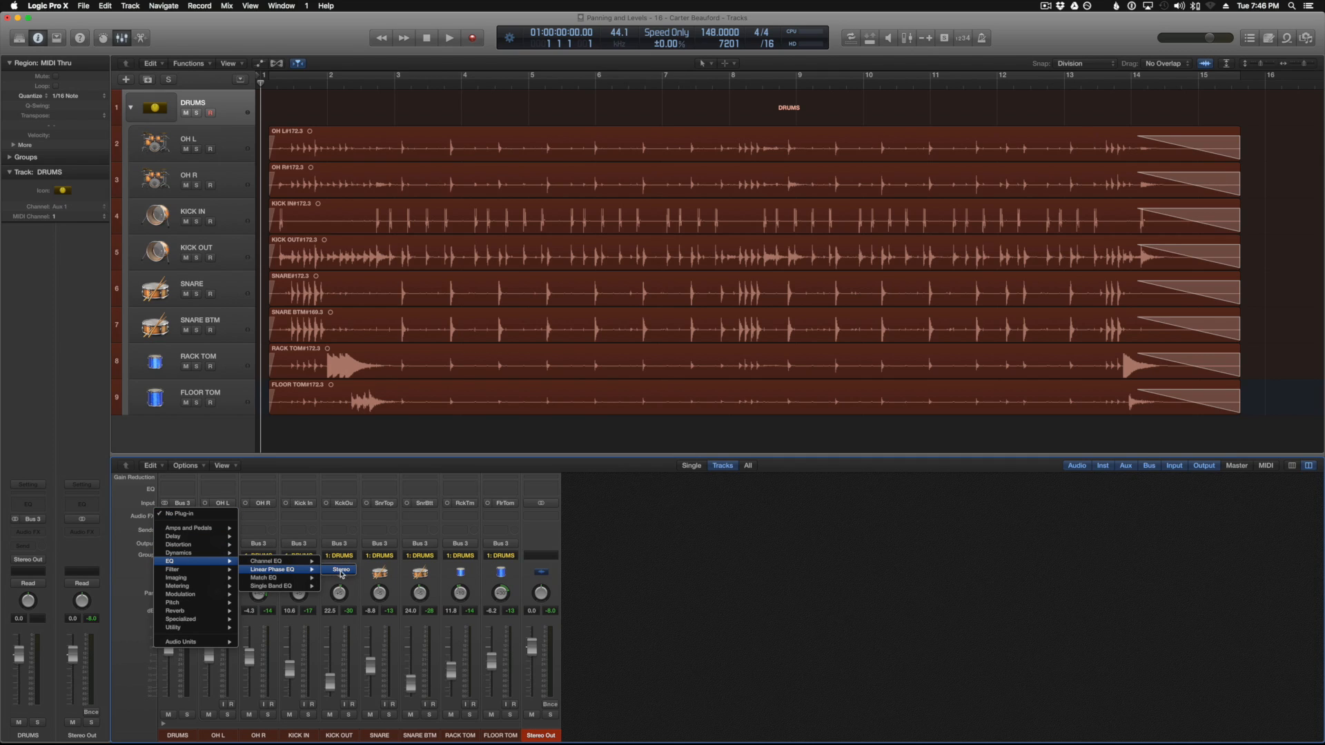
{"action": "left_click", "coordinate": [341, 573]}
{"action": "left_click_drag", "start_coordinate": [301, 58], "coordinate": [643, 168]}
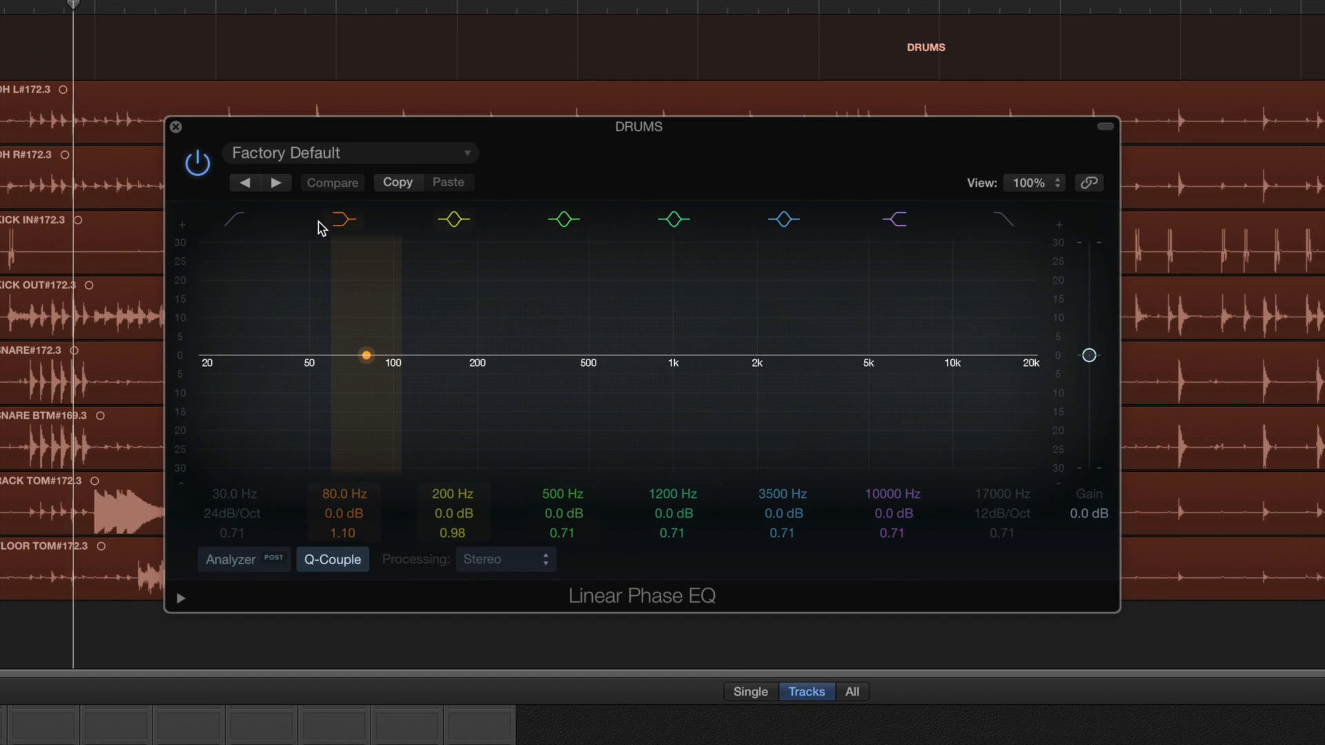
Shape the drum EQ with a 37.5 Hz low cut, a -3.7 dB dip at 265 Hz and a 0.4 dB high shelf at 4750 Hz
{"action": "left_click", "coordinate": [235, 220]}
{"action": "left_click_drag", "start_coordinate": [242, 416], "coordinate": [271, 412]}
{"action": "left_click_drag", "start_coordinate": [455, 382], "coordinate": [496, 397]}
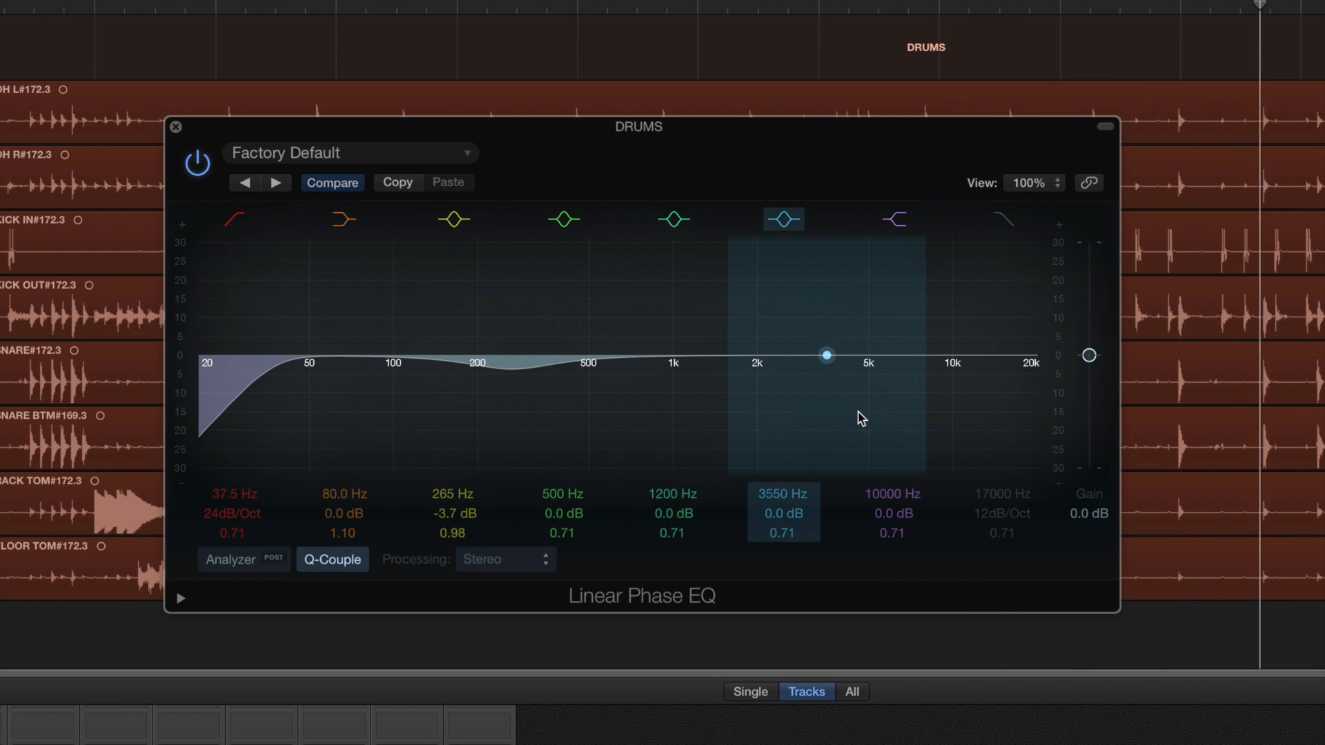
{"action": "left_click_drag", "start_coordinate": [897, 411], "coordinate": [809, 408]}
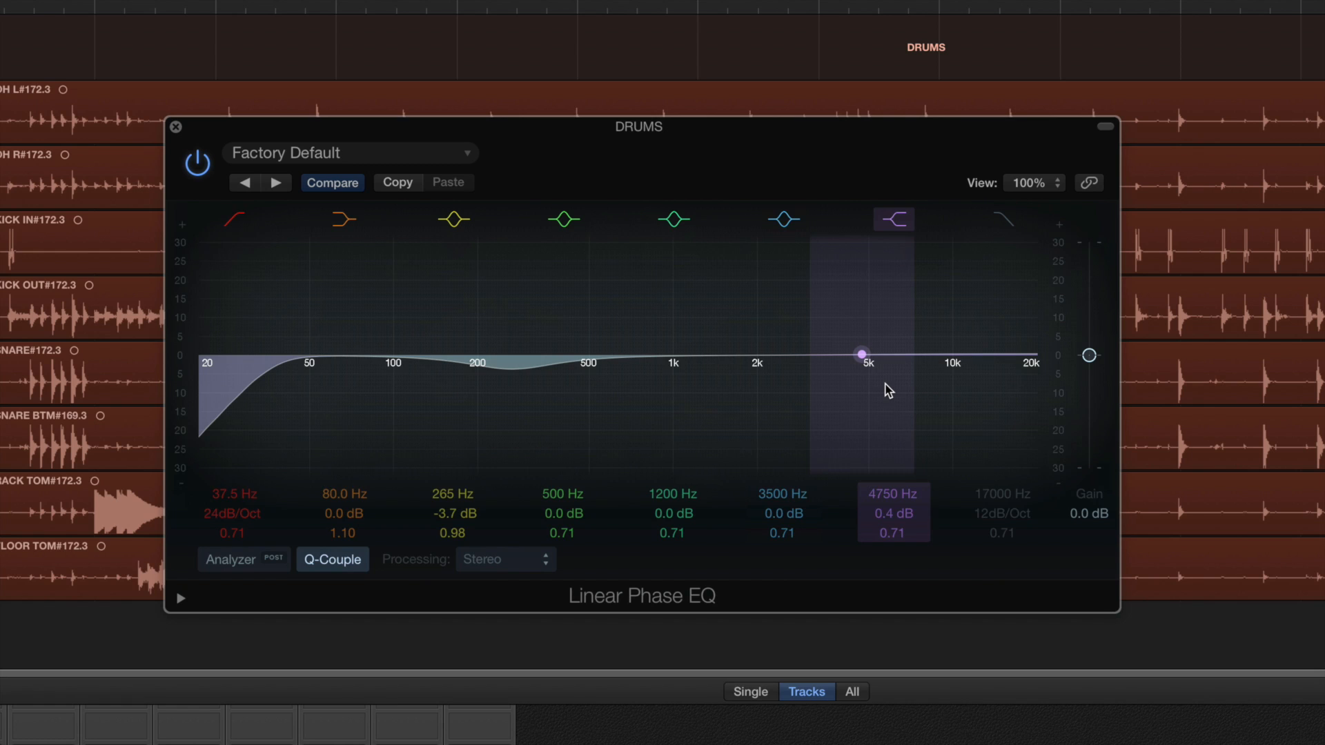
Compare the EQ with its bypassed sound during playback, shift the low-mid dip to 290 Hz and close the EQ
{"action": "left_click", "coordinate": [198, 162]}
{"action": "key", "text": "space"}
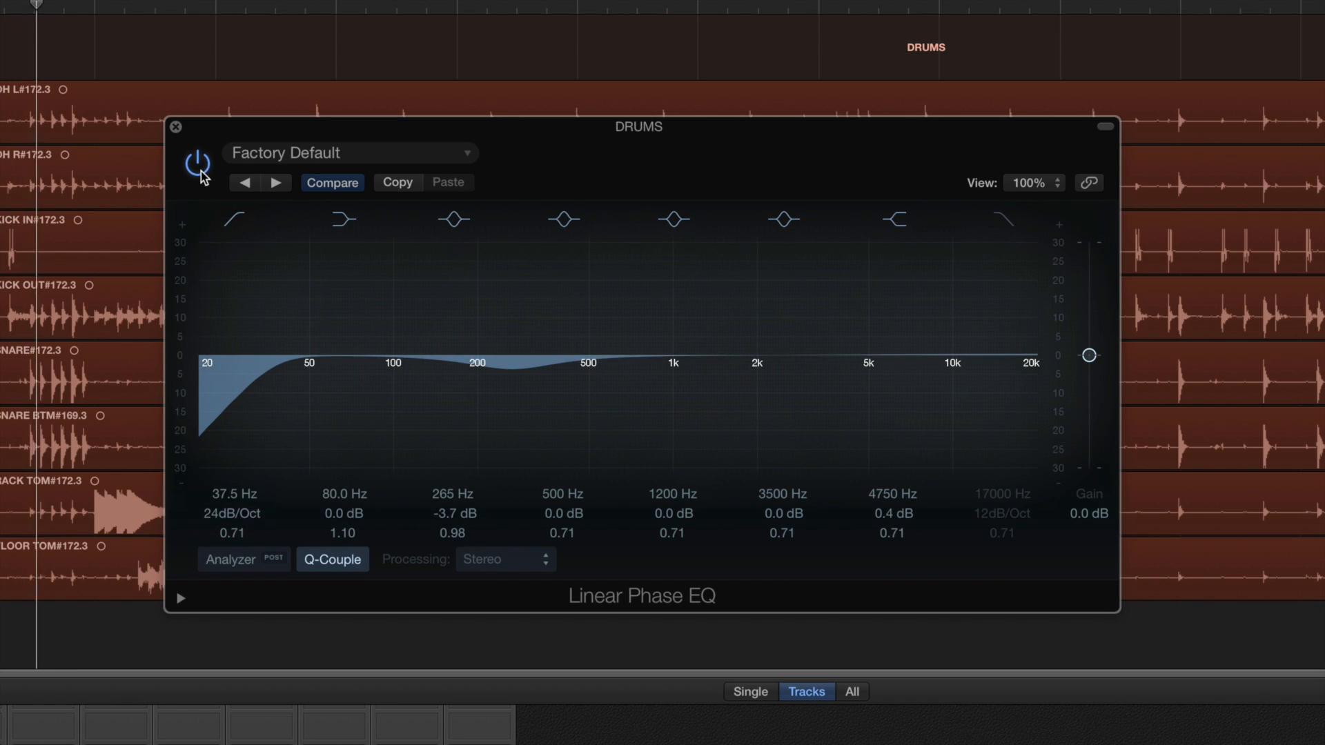
{"action": "left_click", "coordinate": [198, 163]}
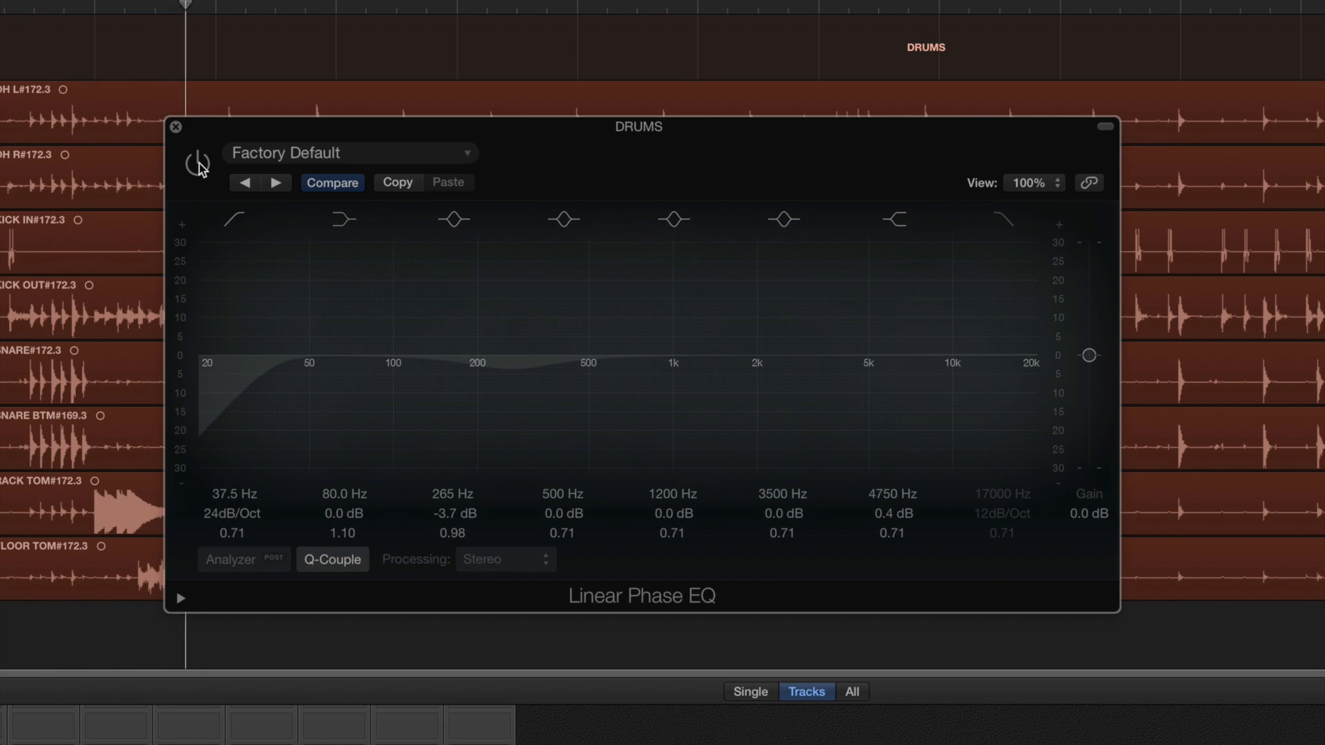
{"action": "left_click", "coordinate": [198, 164]}
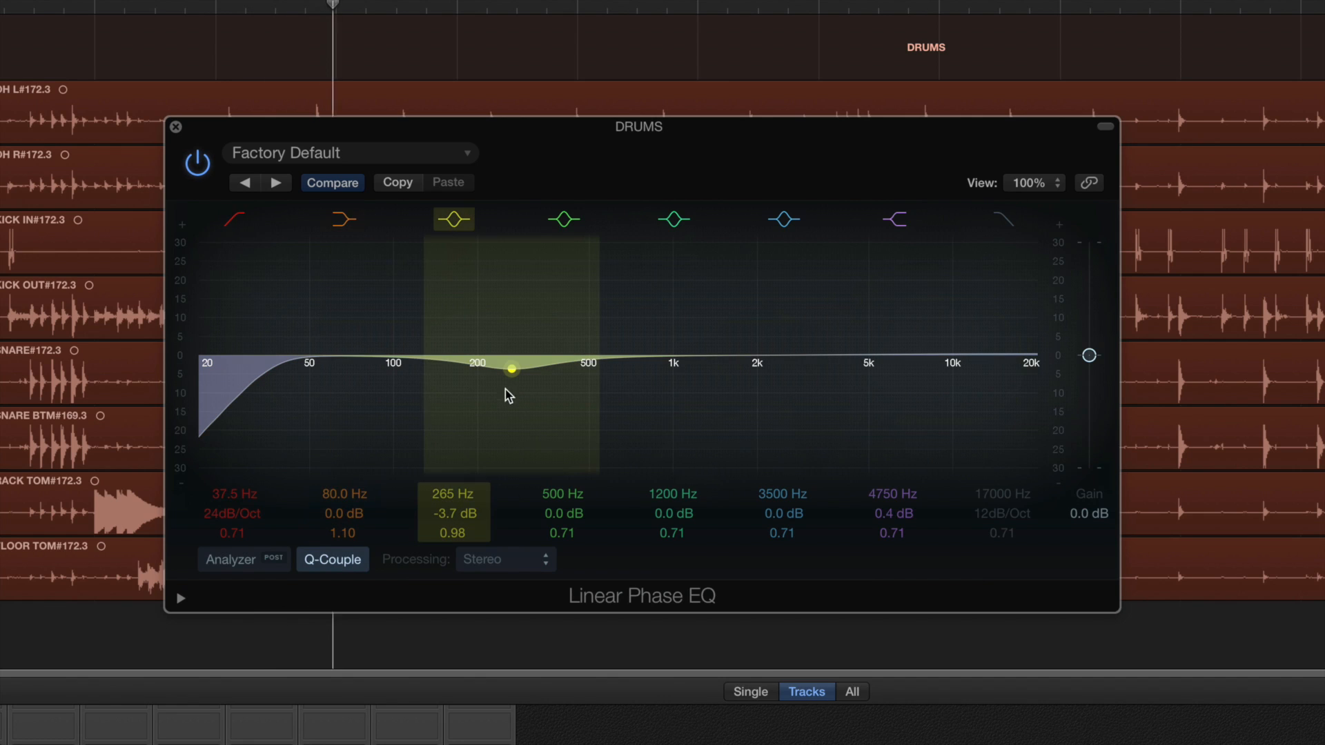
{"action": "mouse_move", "coordinate": [514, 391]}
{"action": "left_mouse_down"}
{"action": "mouse_move", "coordinate": [536, 391]}
{"action": "mouse_move", "coordinate": [522, 391]}
{"action": "left_mouse_up"}
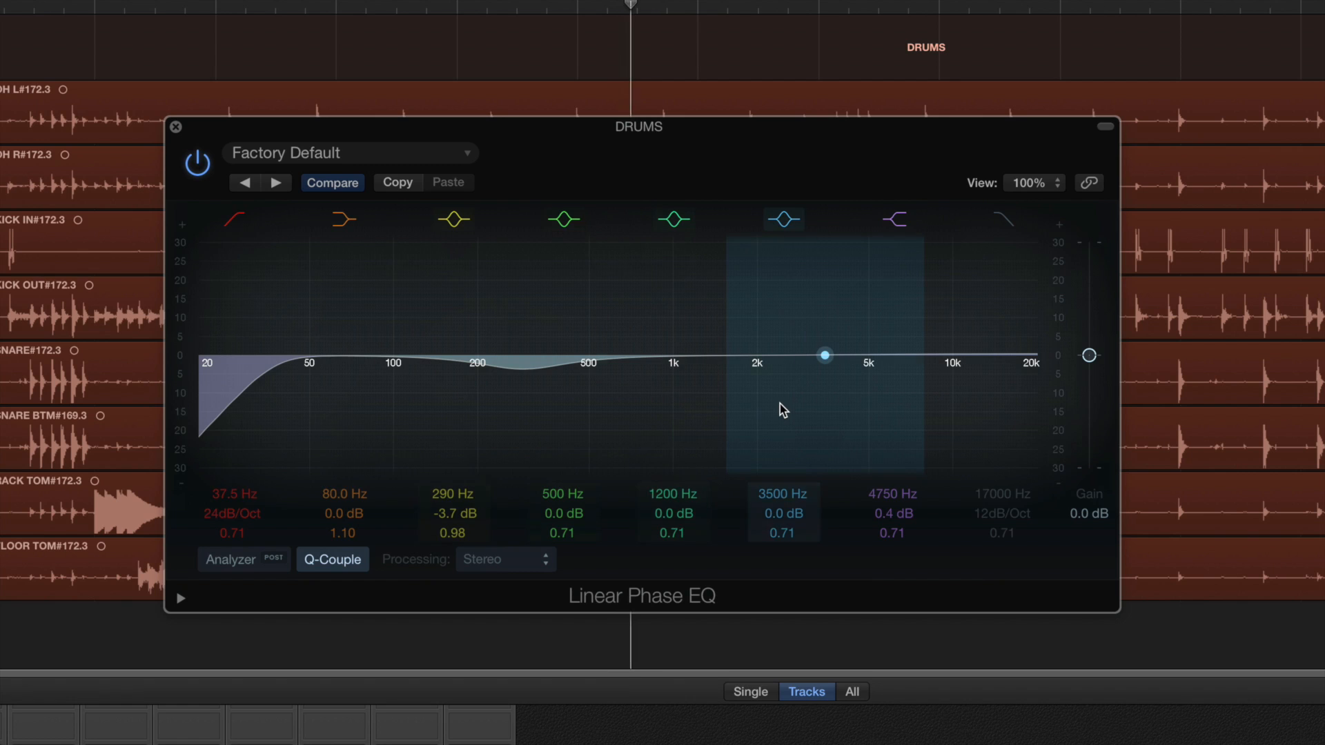
{"action": "left_click", "coordinate": [176, 127]}
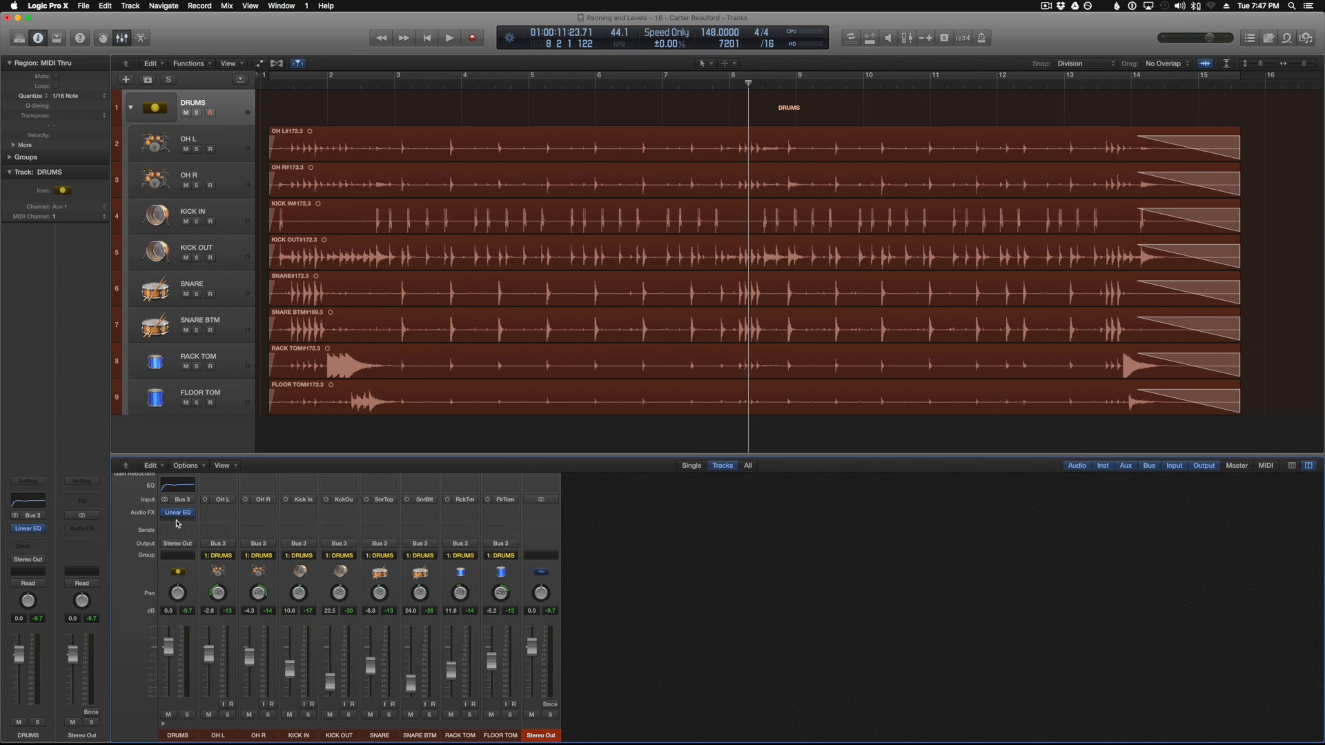
Insert a stereo Compressor after the EQ on the DRUMS channel and move its window clear of the mixer
{"action": "left_click", "coordinate": [178, 524]}
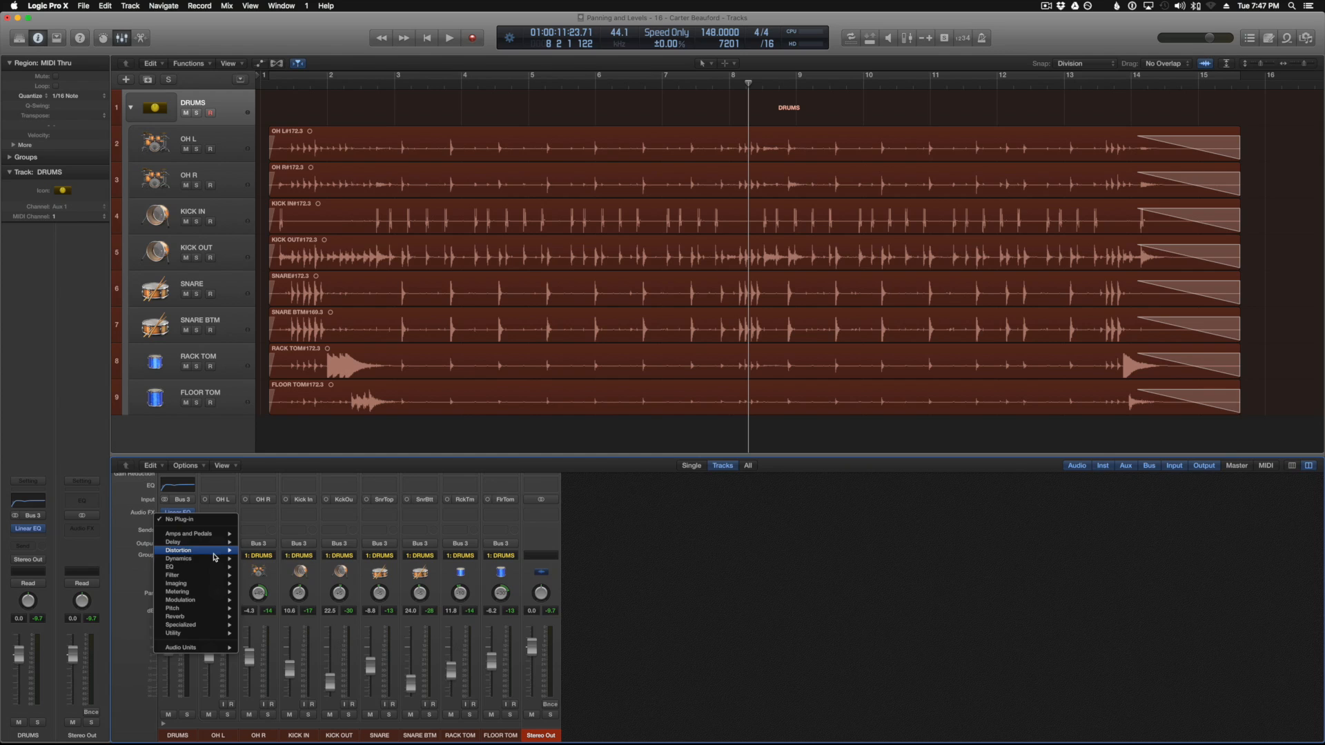
{"action": "mouse_move", "coordinate": [193, 559]}
{"action": "mouse_move", "coordinate": [269, 568]}
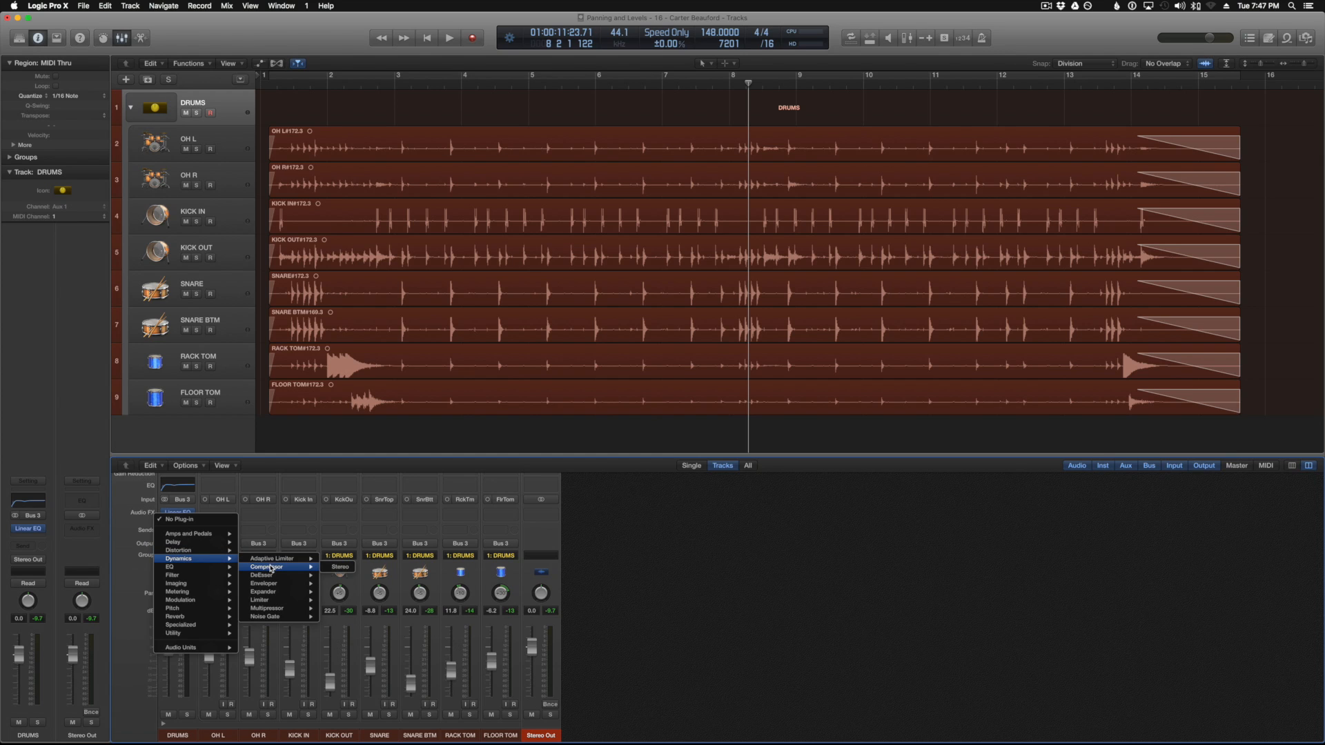
{"action": "left_click", "coordinate": [338, 566]}
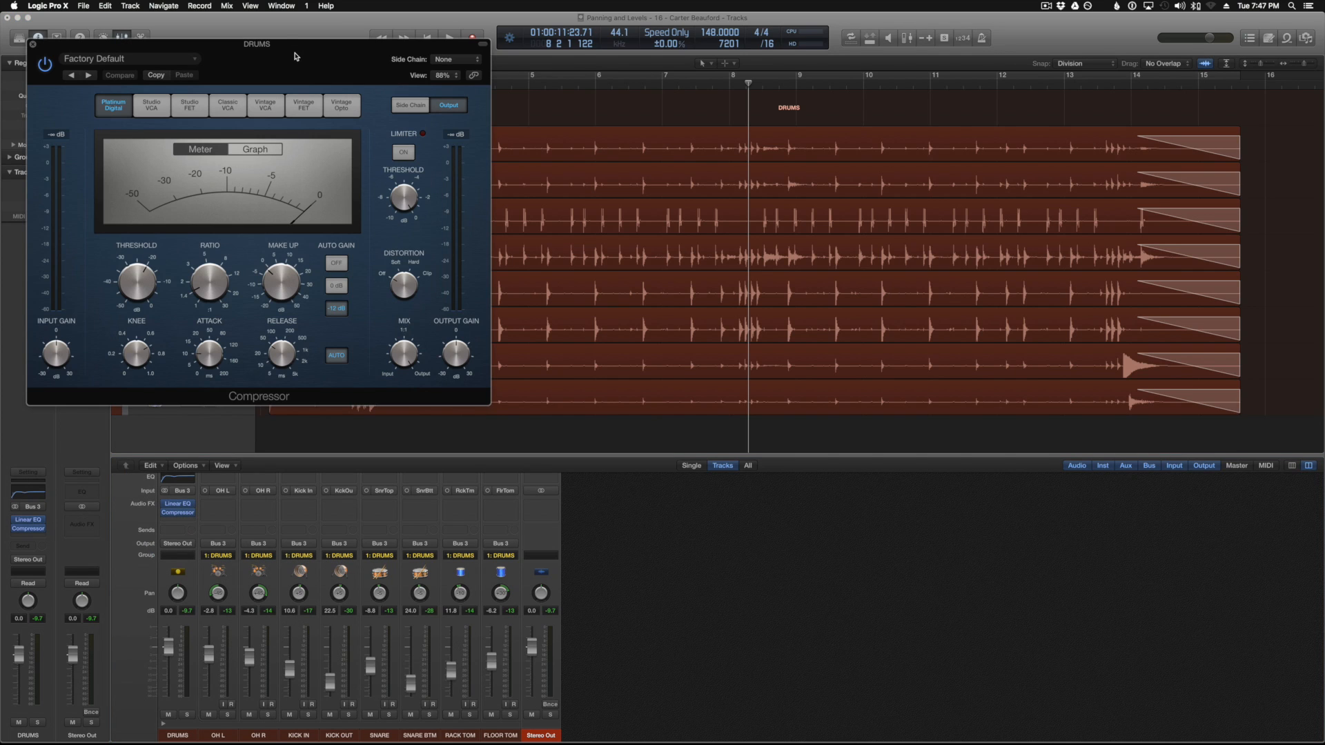
{"action": "left_click_drag", "start_coordinate": [294, 57], "coordinate": [663, 150]}
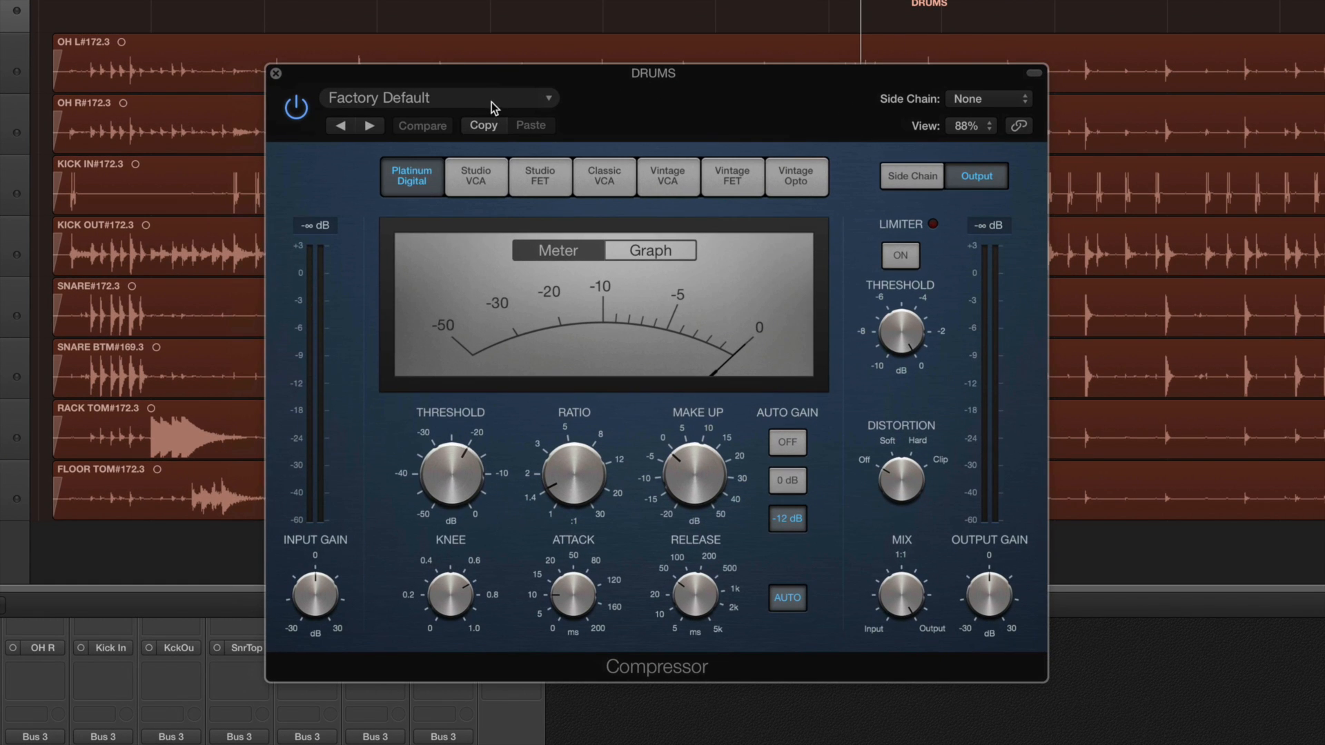
Load the VCA Soft Kit drum preset in the compressor
{"action": "left_click", "coordinate": [491, 102]}
{"action": "mouse_move", "coordinate": [453, 401]}
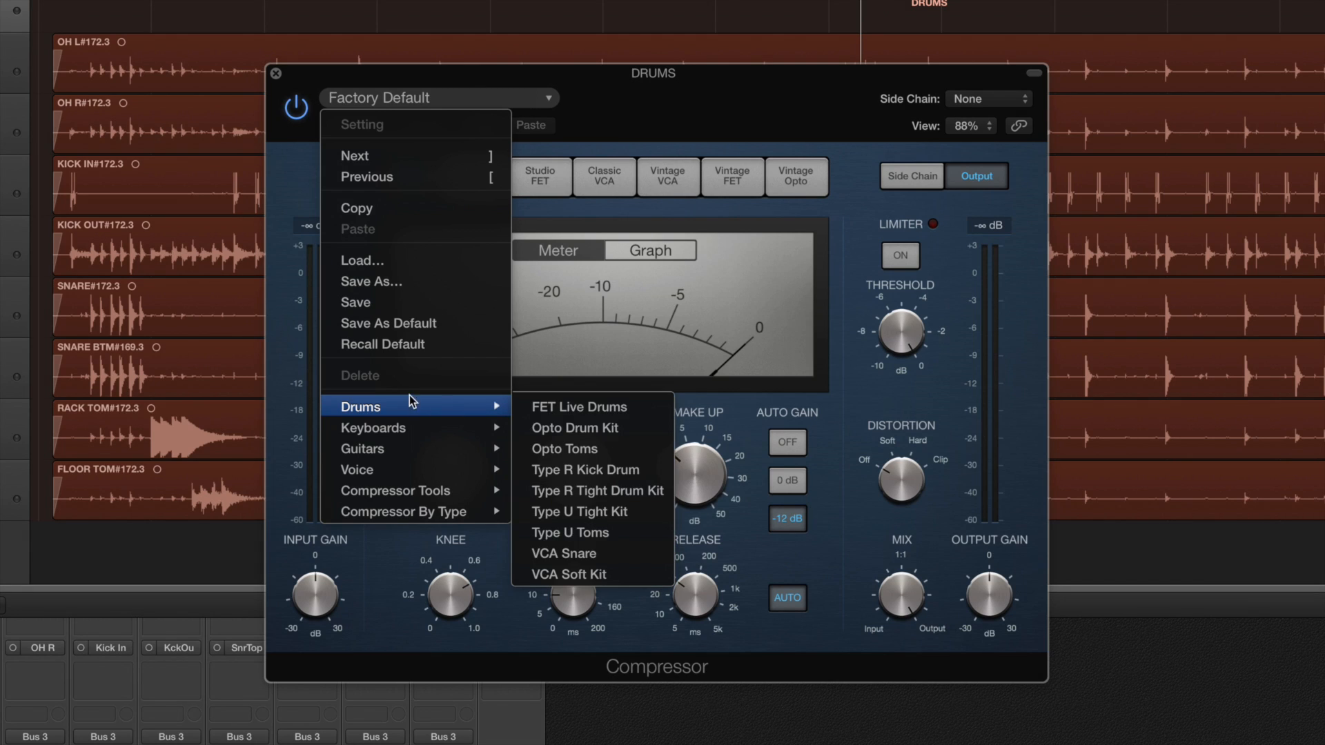
{"action": "left_click", "coordinate": [584, 575]}
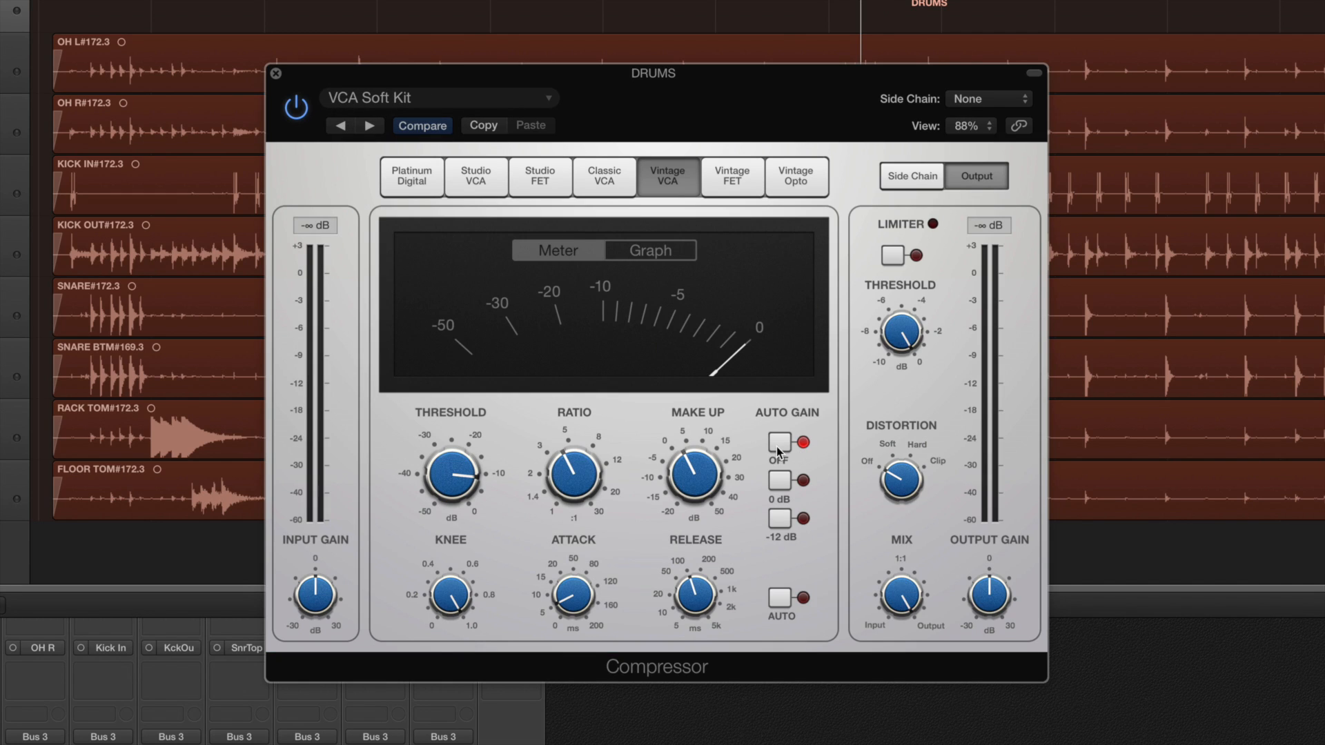
Play the drums and lower the compressor's threshold to -20 dB
{"action": "mouse_move", "coordinate": [567, 481]}
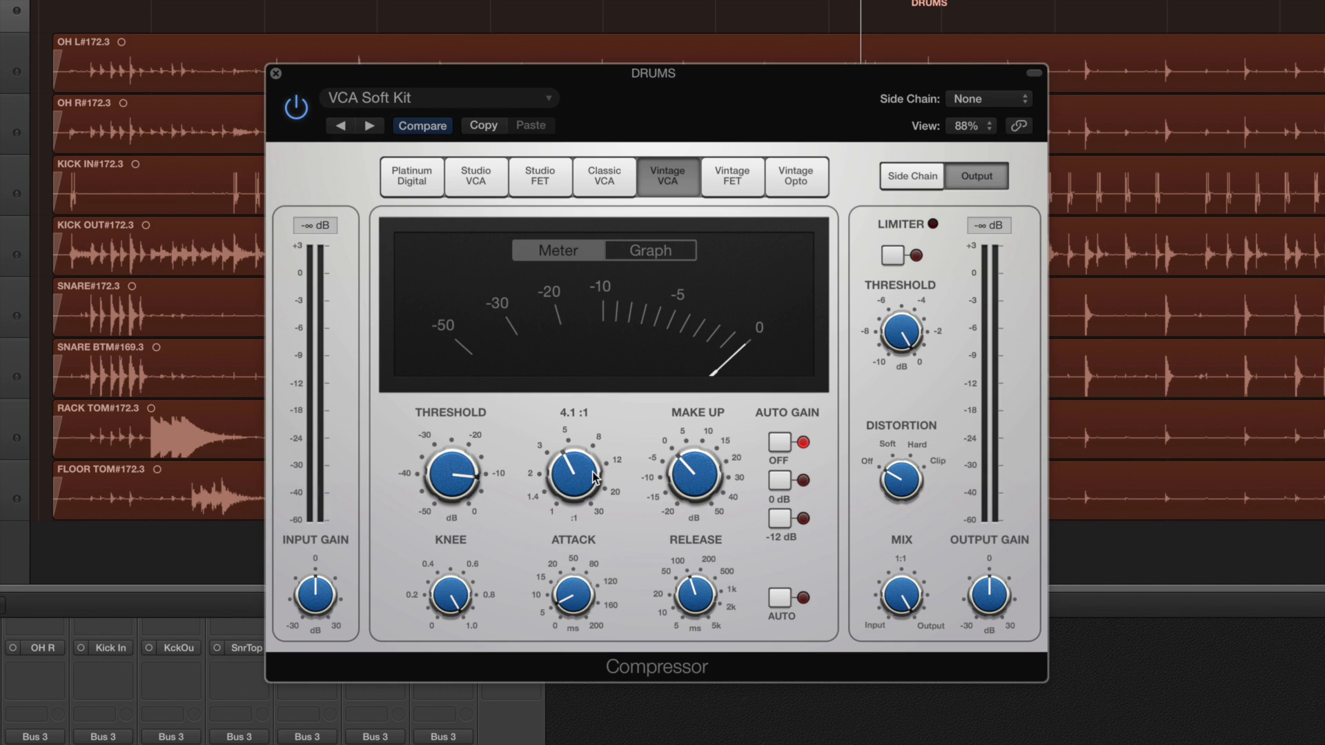
{"action": "mouse_move", "coordinate": [456, 476]}
{"action": "key", "text": "space"}
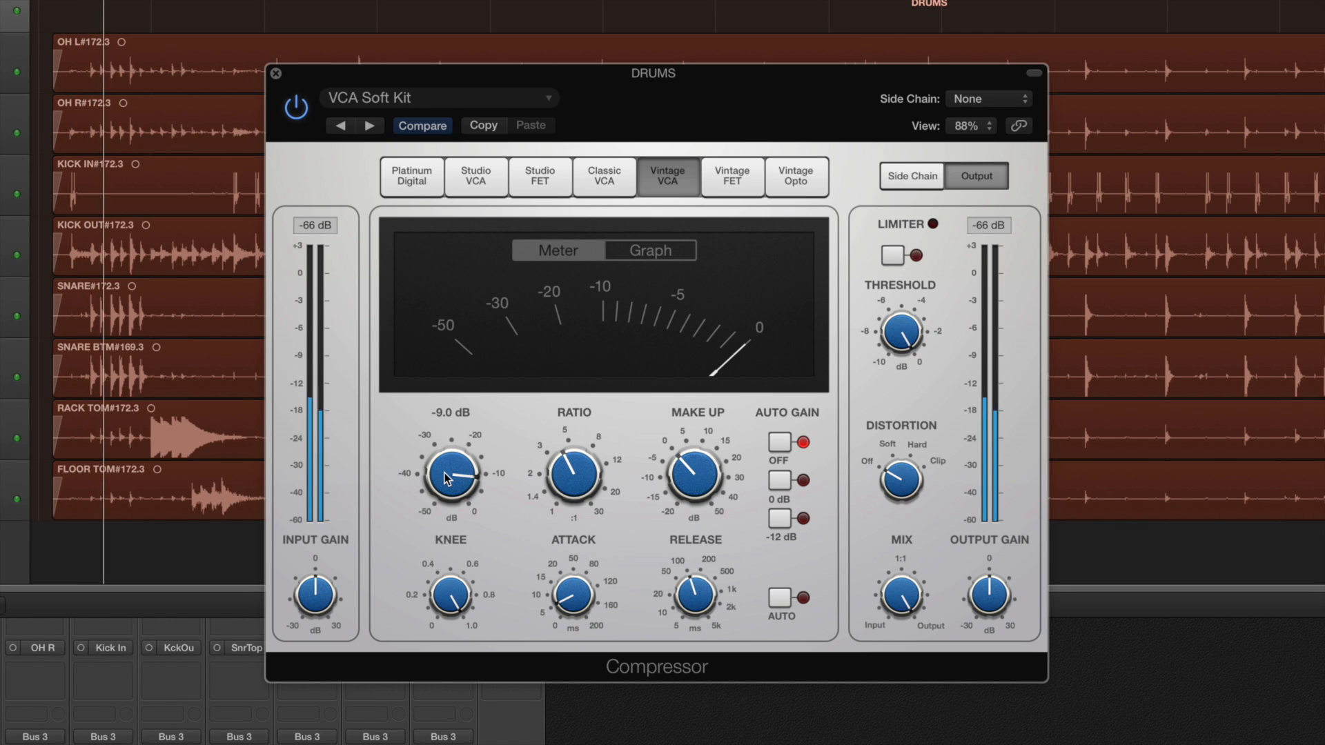
{"action": "left_click_drag", "start_coordinate": [445, 476], "coordinate": [453, 514]}
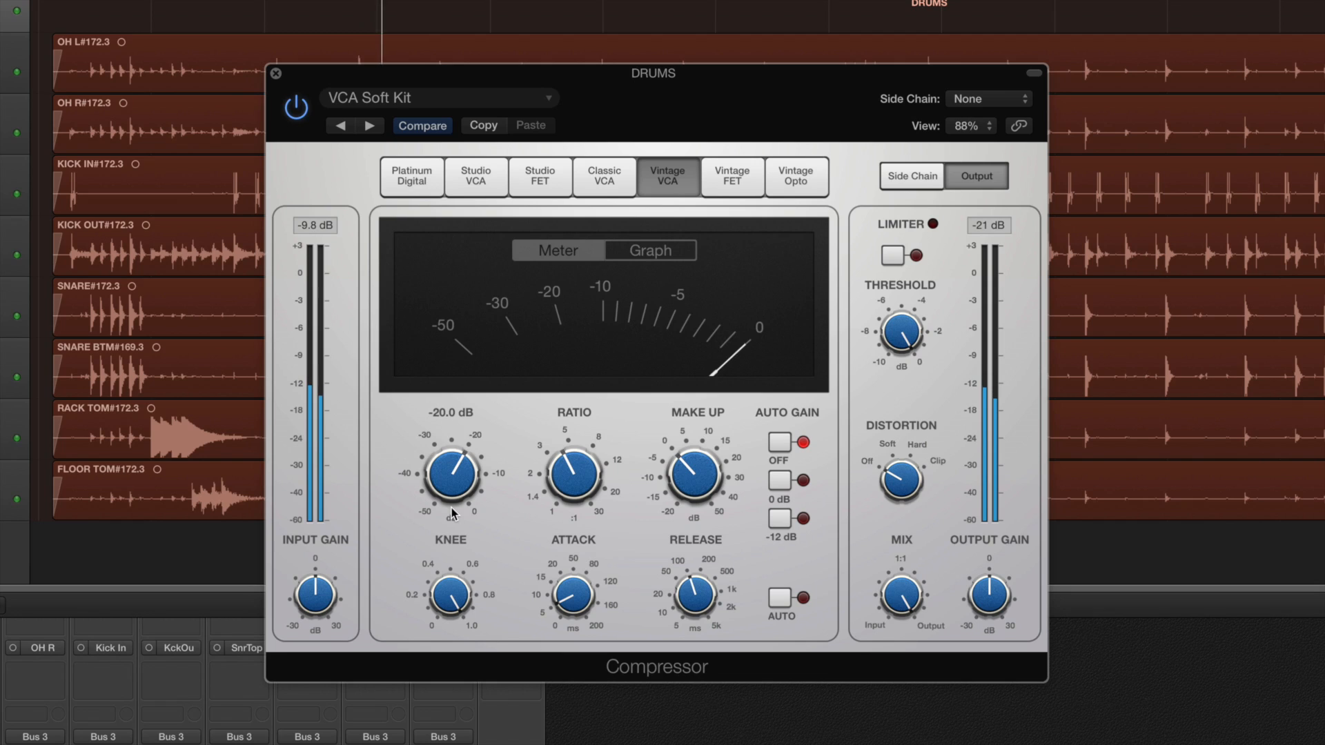
View the compressor's gain reduction as a graph and return to the meter display
{"action": "mouse_move", "coordinate": [559, 511]}
{"action": "left_click", "coordinate": [659, 251]}
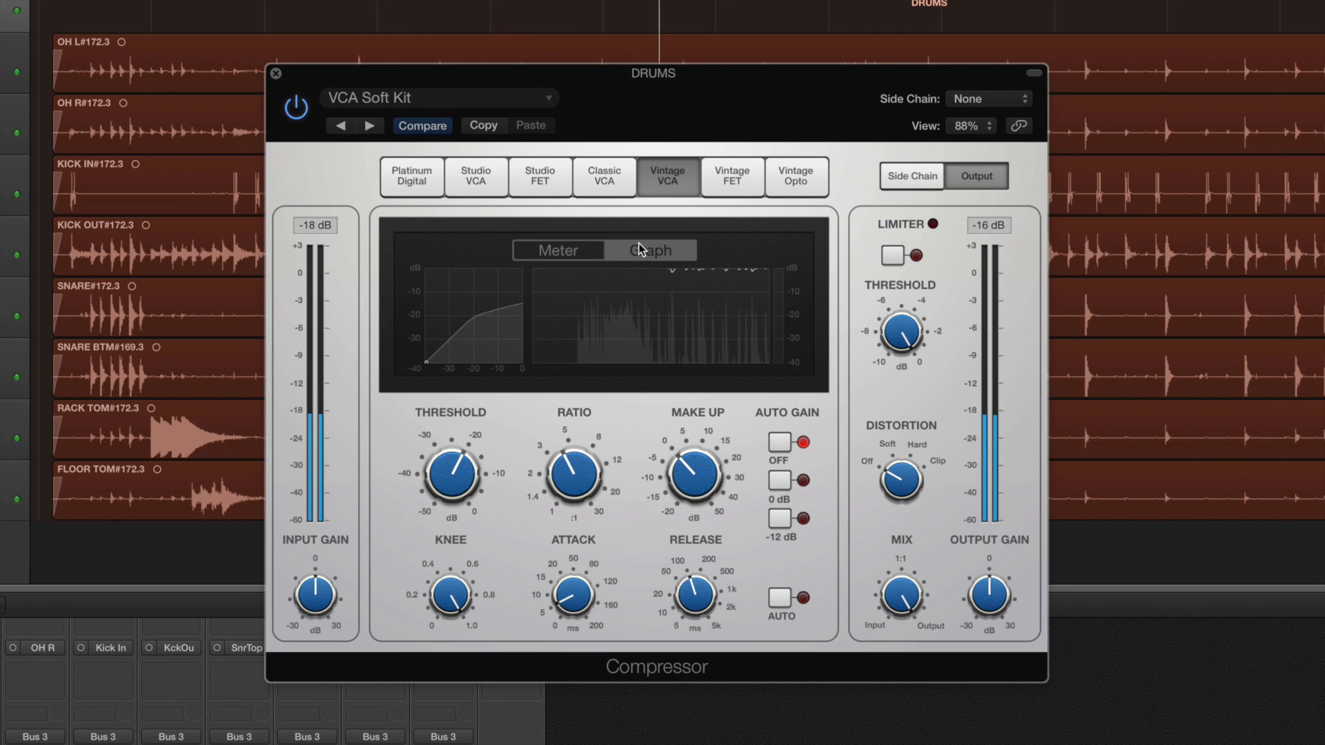
{"action": "left_click", "coordinate": [594, 251]}
{"action": "mouse_move", "coordinate": [462, 479]}
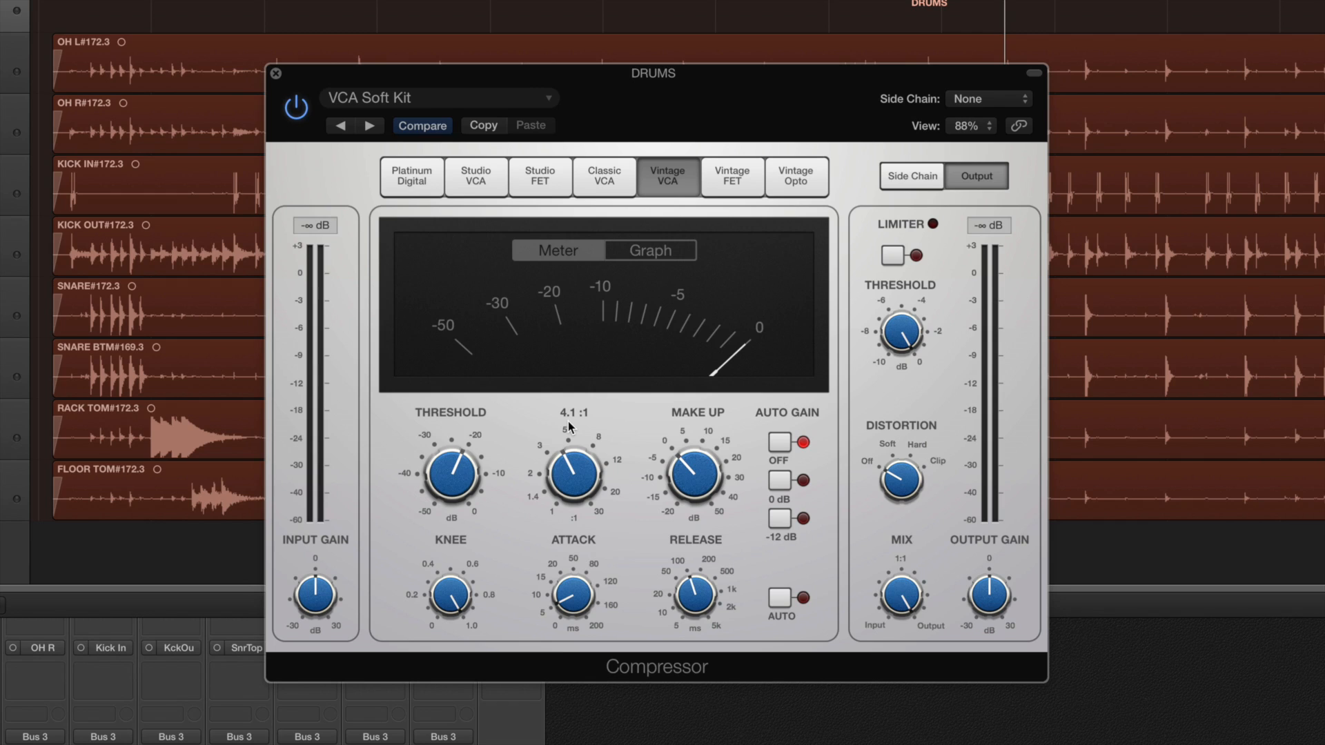
Compare the compressor with its bypassed sound during playback, set its threshold to -21.5 dB and close it
{"action": "key", "text": "space"}
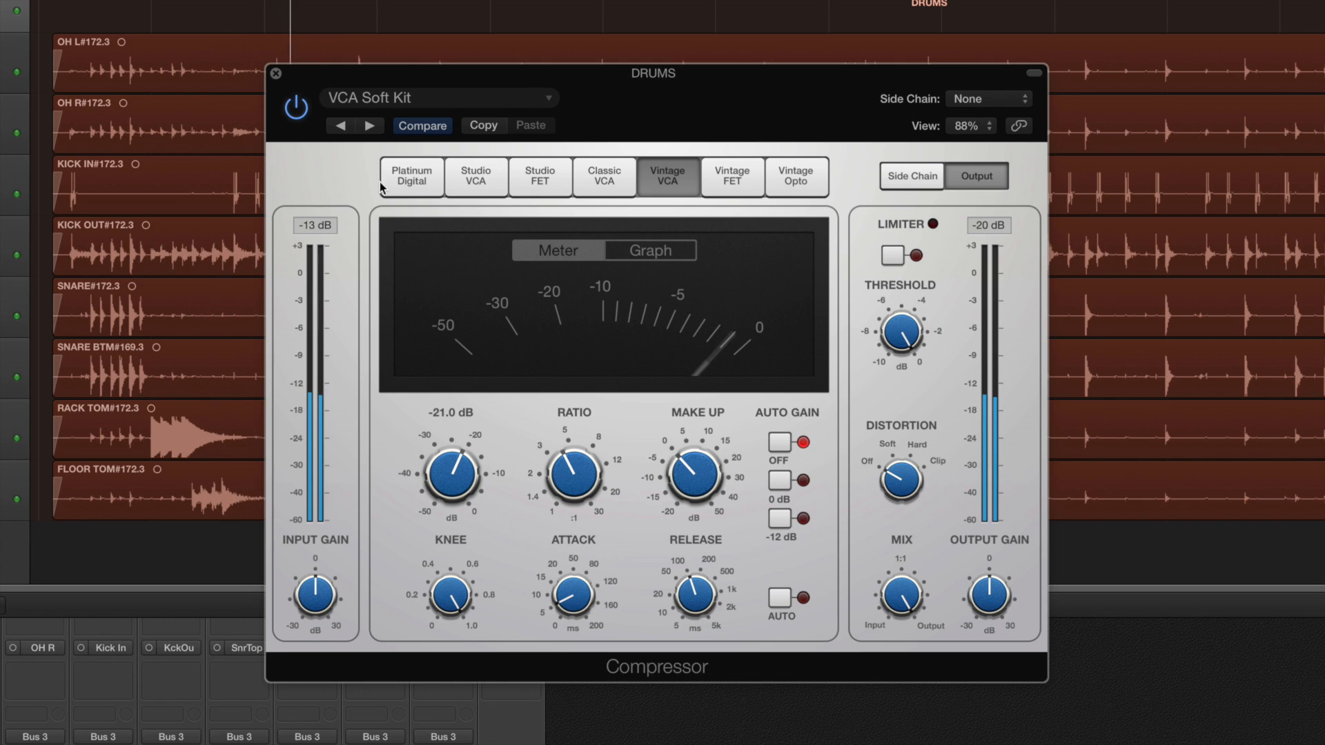
{"action": "left_click", "coordinate": [297, 109]}
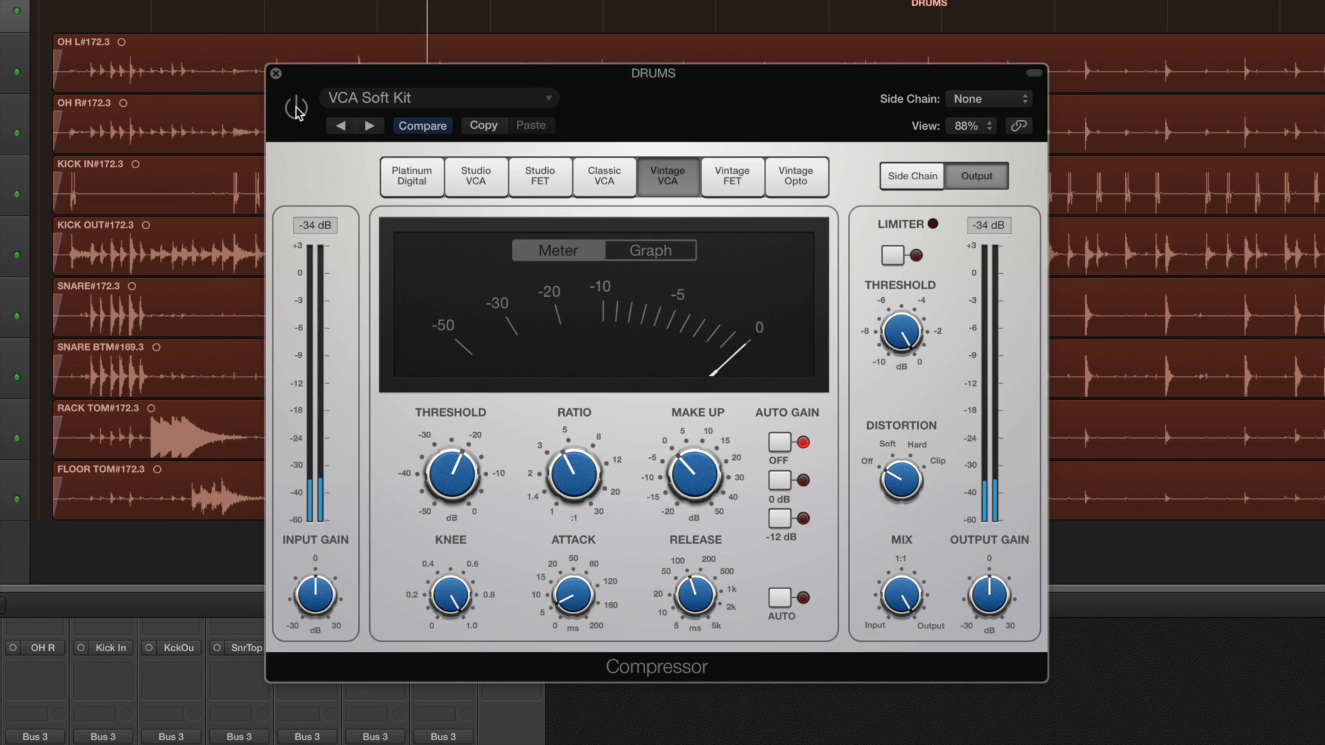
{"action": "left_click", "coordinate": [298, 109]}
{"action": "mouse_move", "coordinate": [685, 476]}
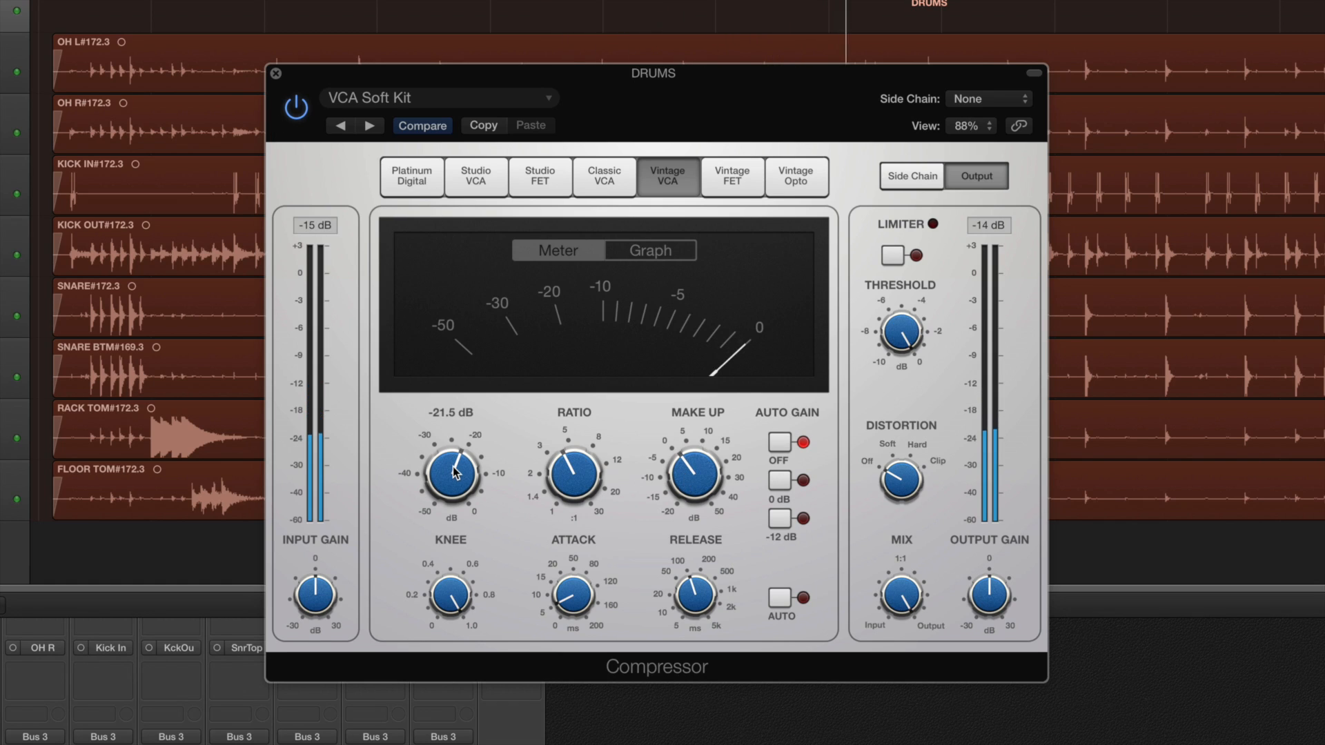
{"action": "left_click", "coordinate": [276, 74]}
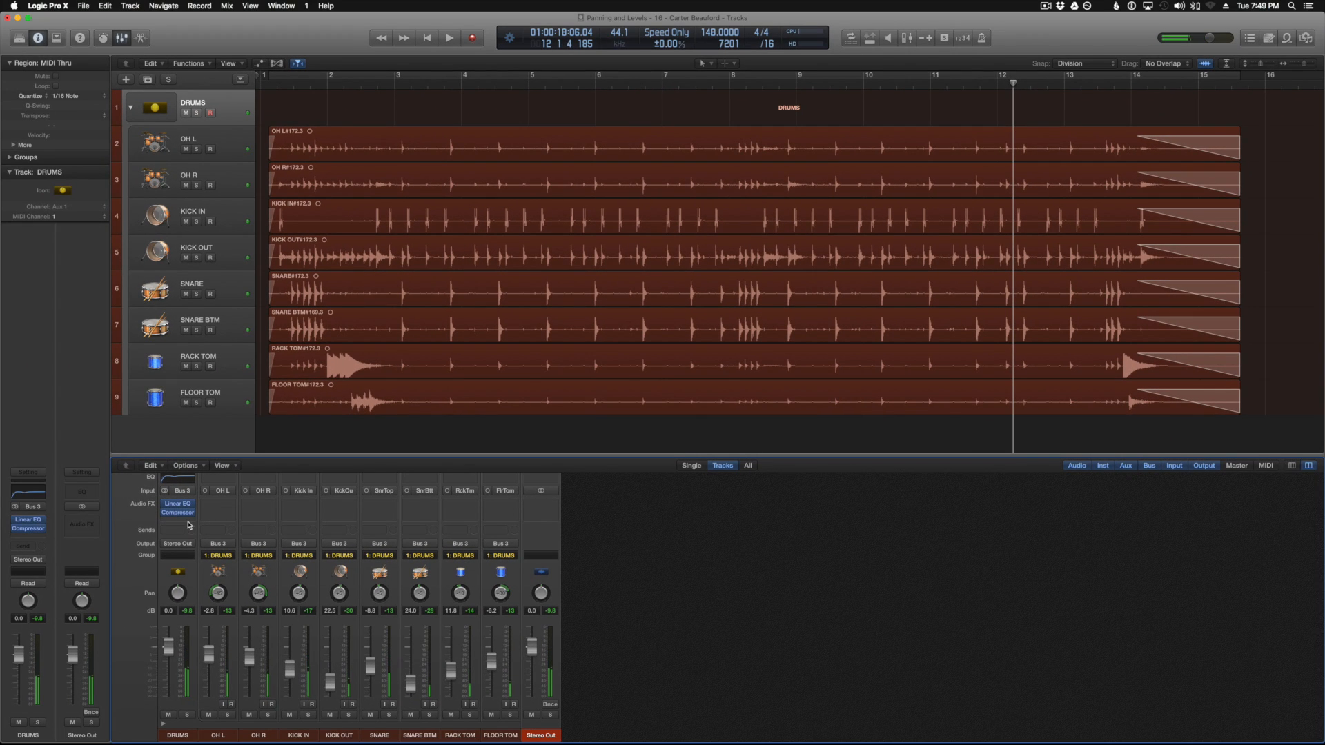
Insert the stereo Softube Saturation Knob plug-in after the compressor on the DRUMS channel
{"action": "left_click", "coordinate": [178, 522]}
{"action": "mouse_move", "coordinate": [212, 649]}
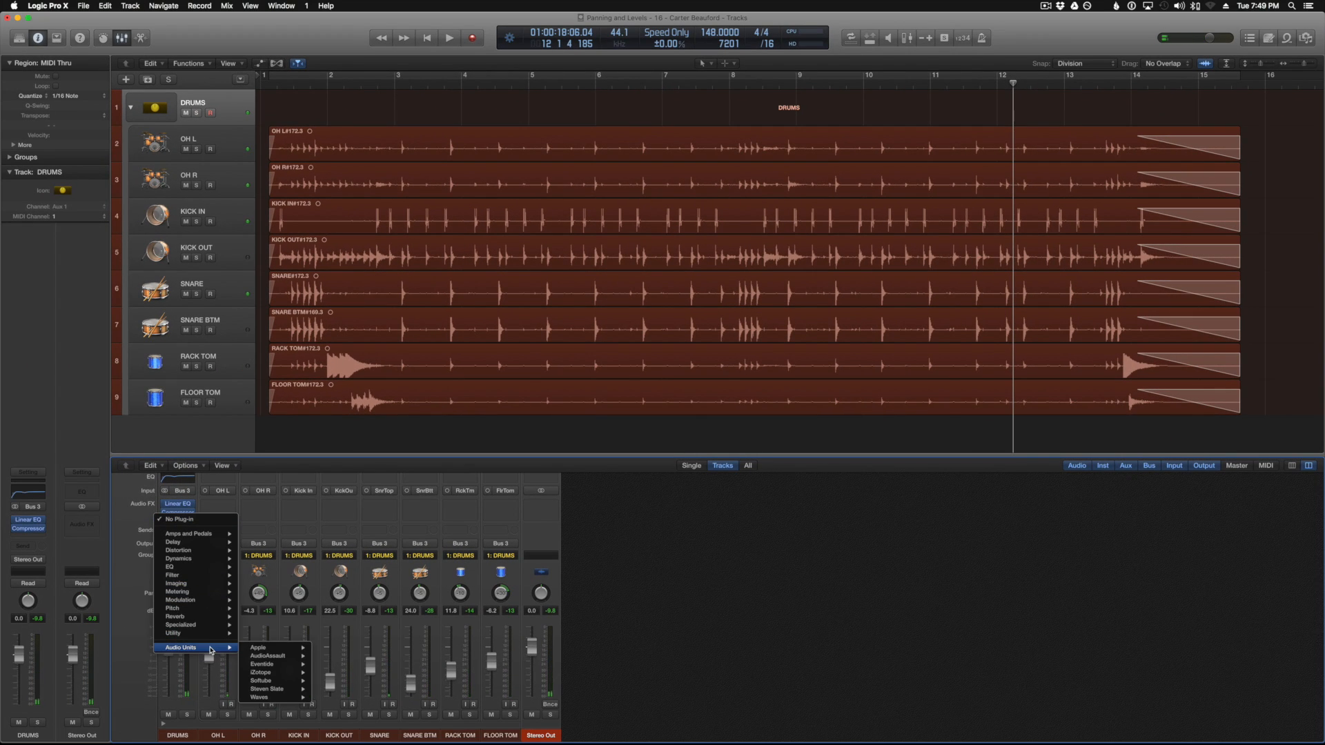
{"action": "mouse_move", "coordinate": [283, 682]}
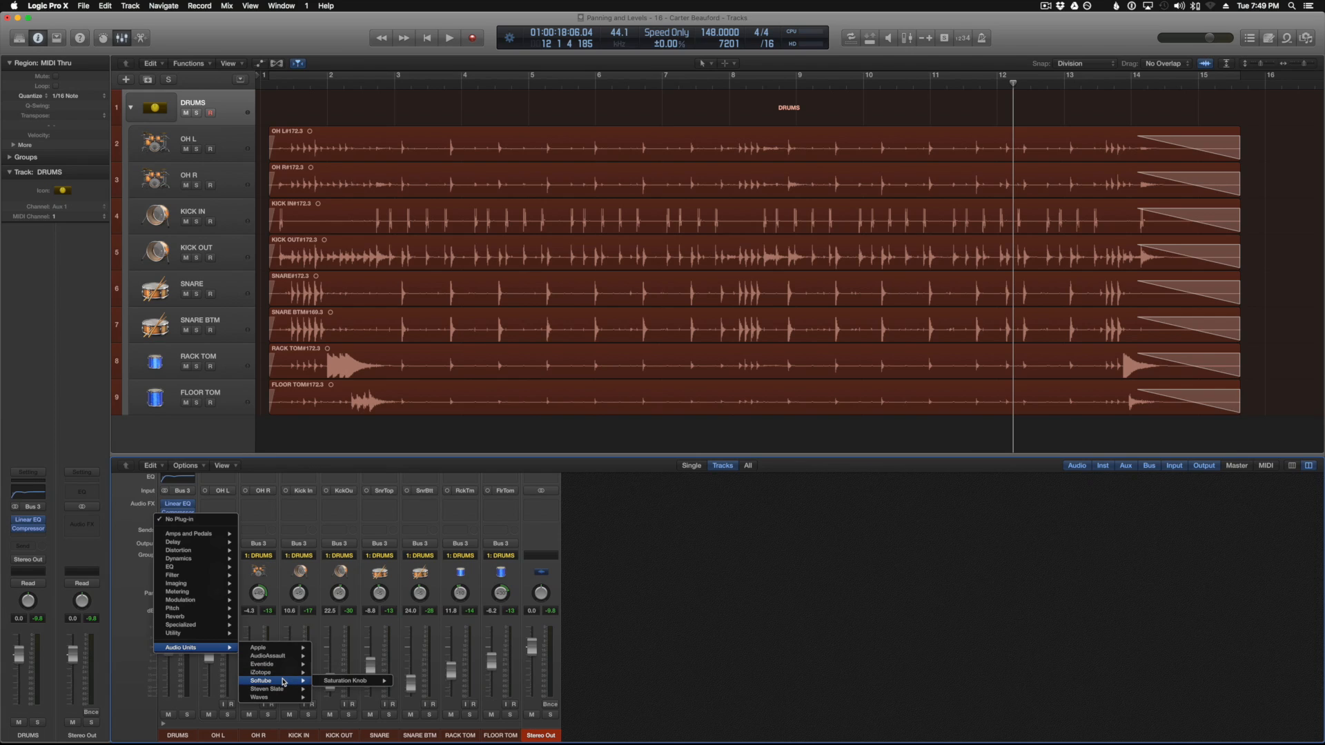
{"action": "mouse_move", "coordinate": [342, 684]}
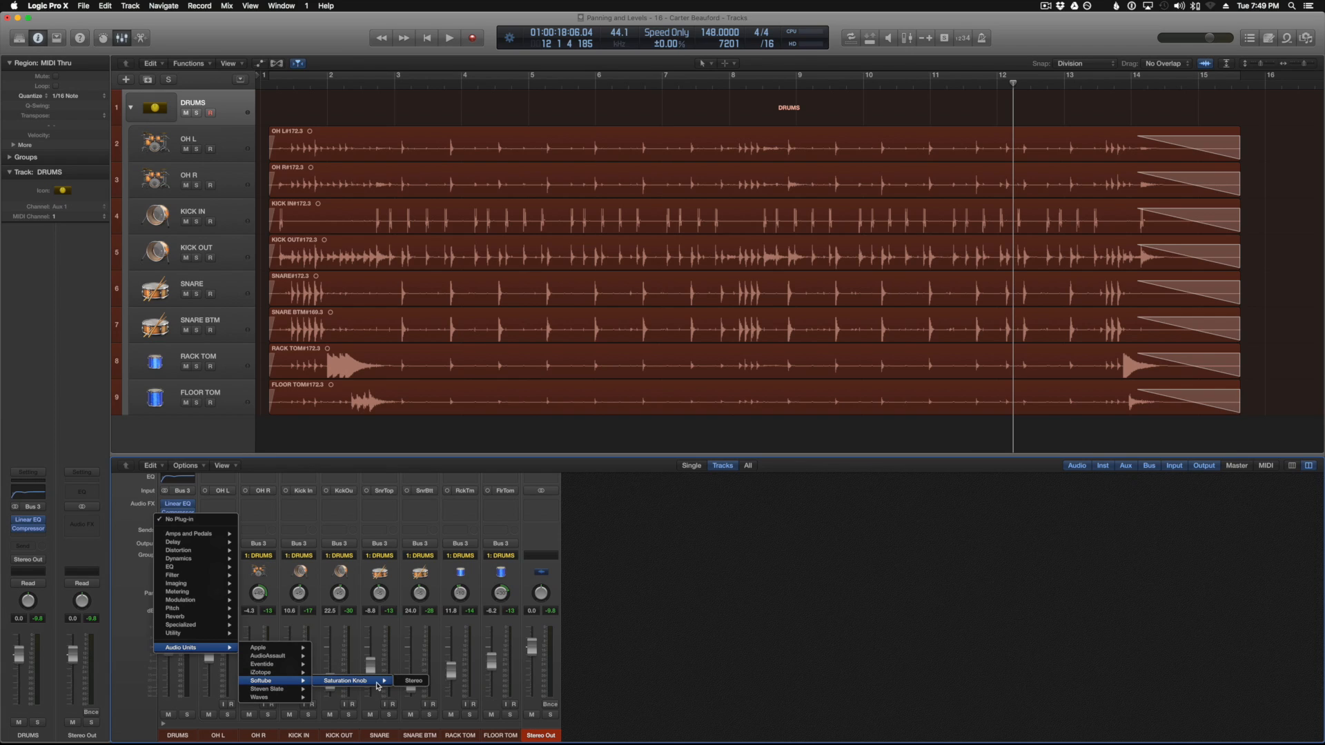
{"action": "left_click", "coordinate": [407, 681]}
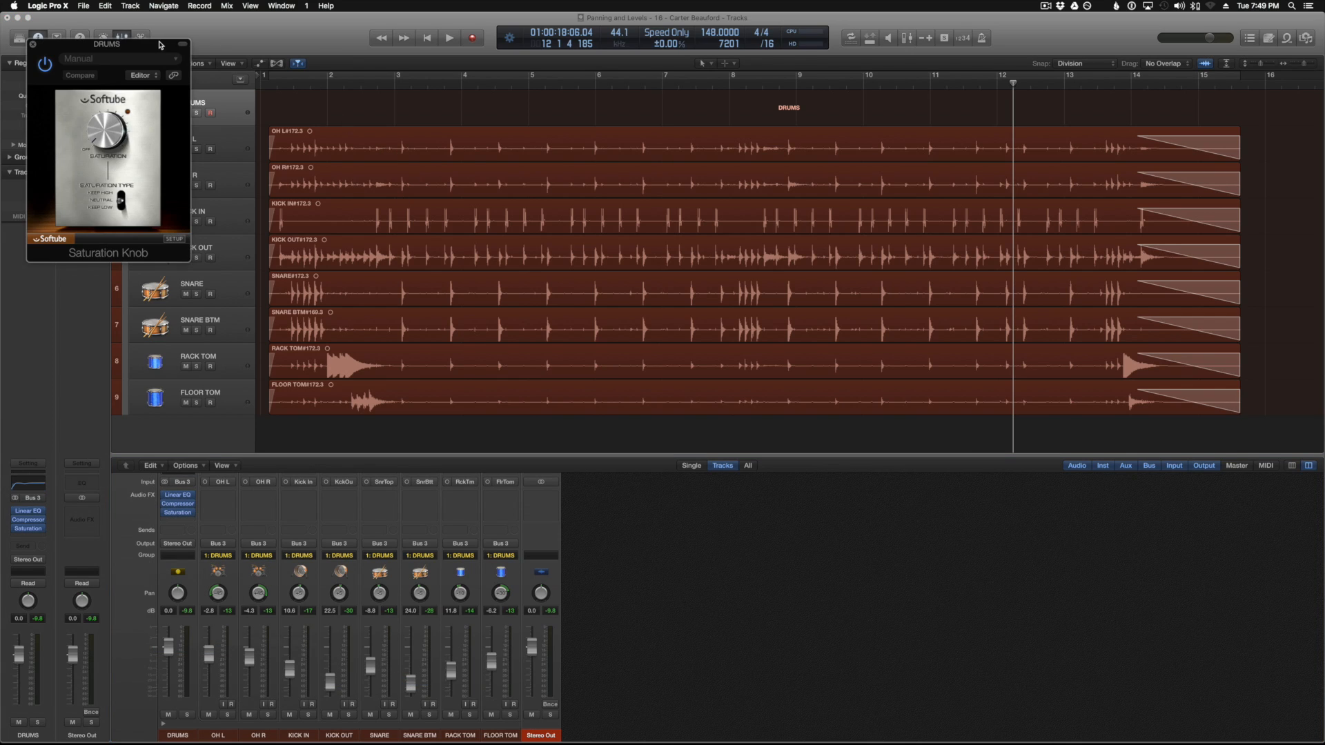
Raise the Saturation Knob's saturation slightly above off during playback, with the saturation type set to Neutral
{"action": "left_click_drag", "start_coordinate": [163, 47], "coordinate": [658, 172]}
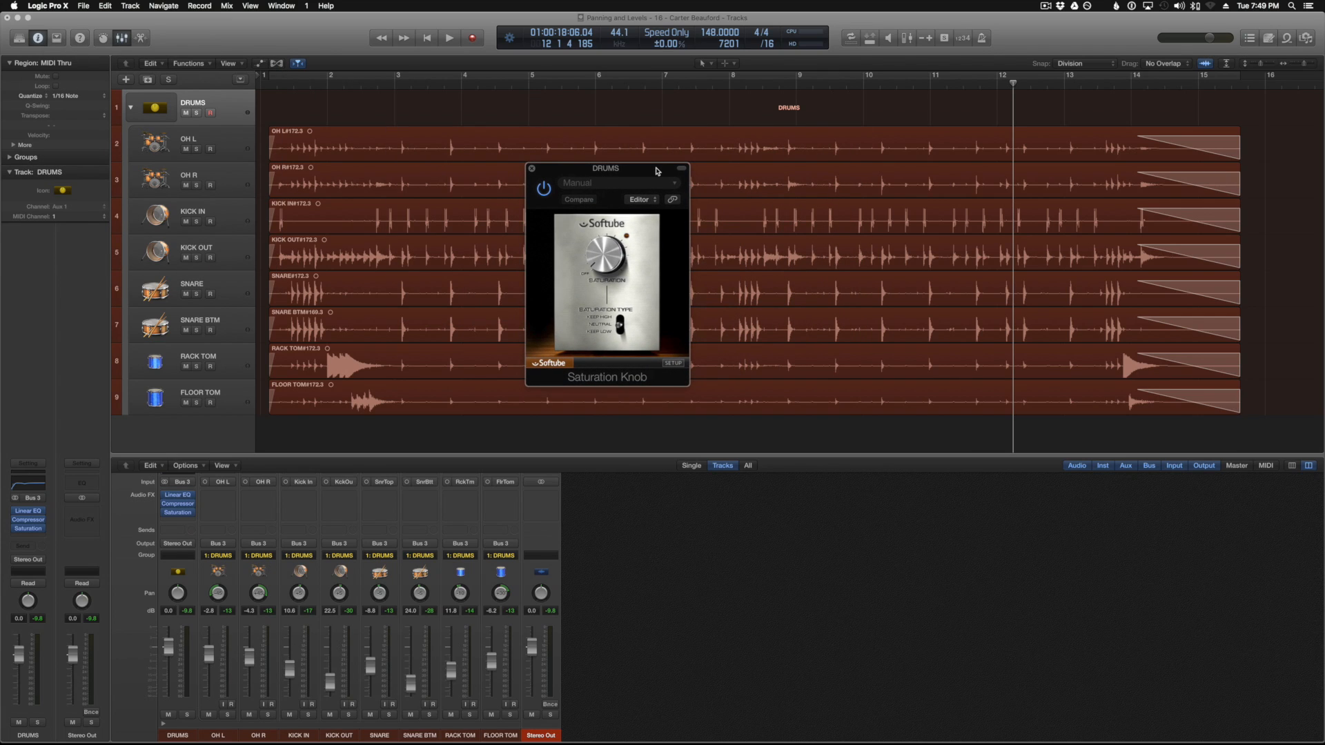
{"action": "left_click_drag", "start_coordinate": [658, 171], "coordinate": [707, 175]}
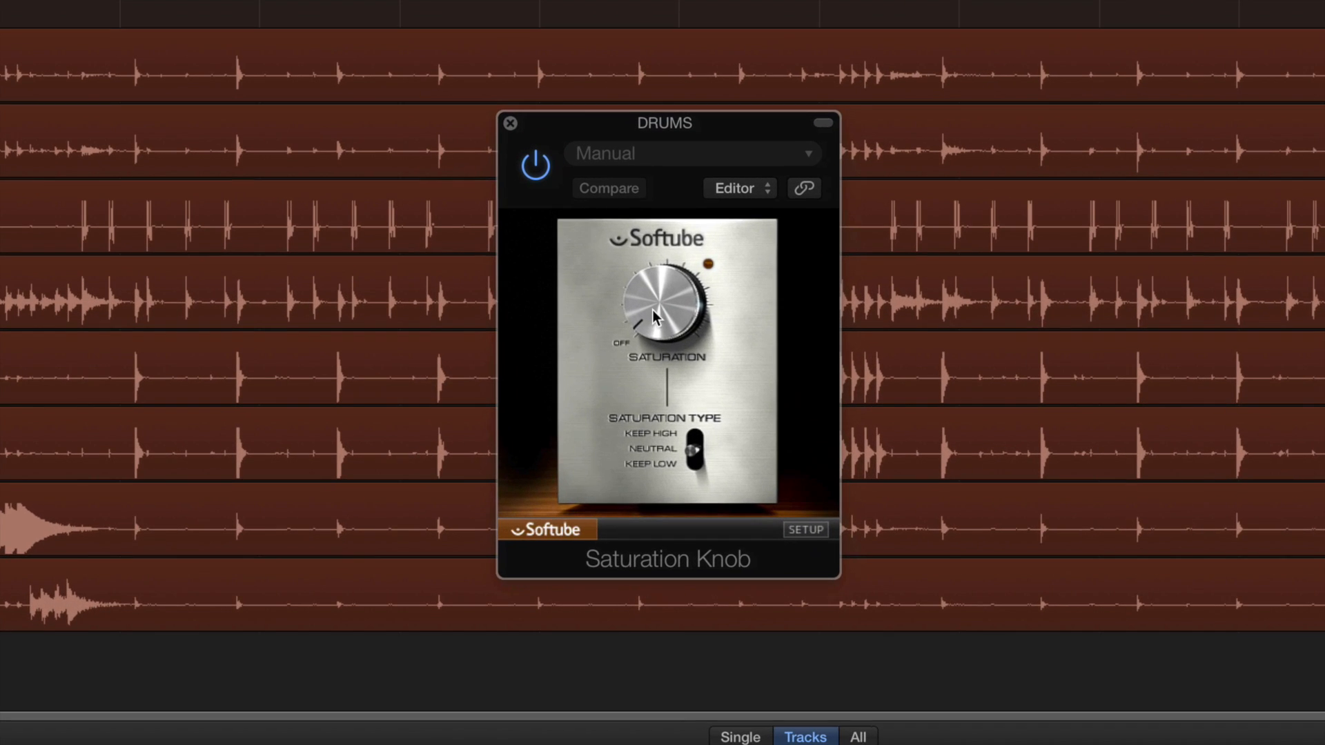
{"action": "left_click_drag", "start_coordinate": [641, 323], "coordinate": [645, 390]}
{"action": "left_click_drag", "start_coordinate": [604, 250], "coordinate": [629, 396]}
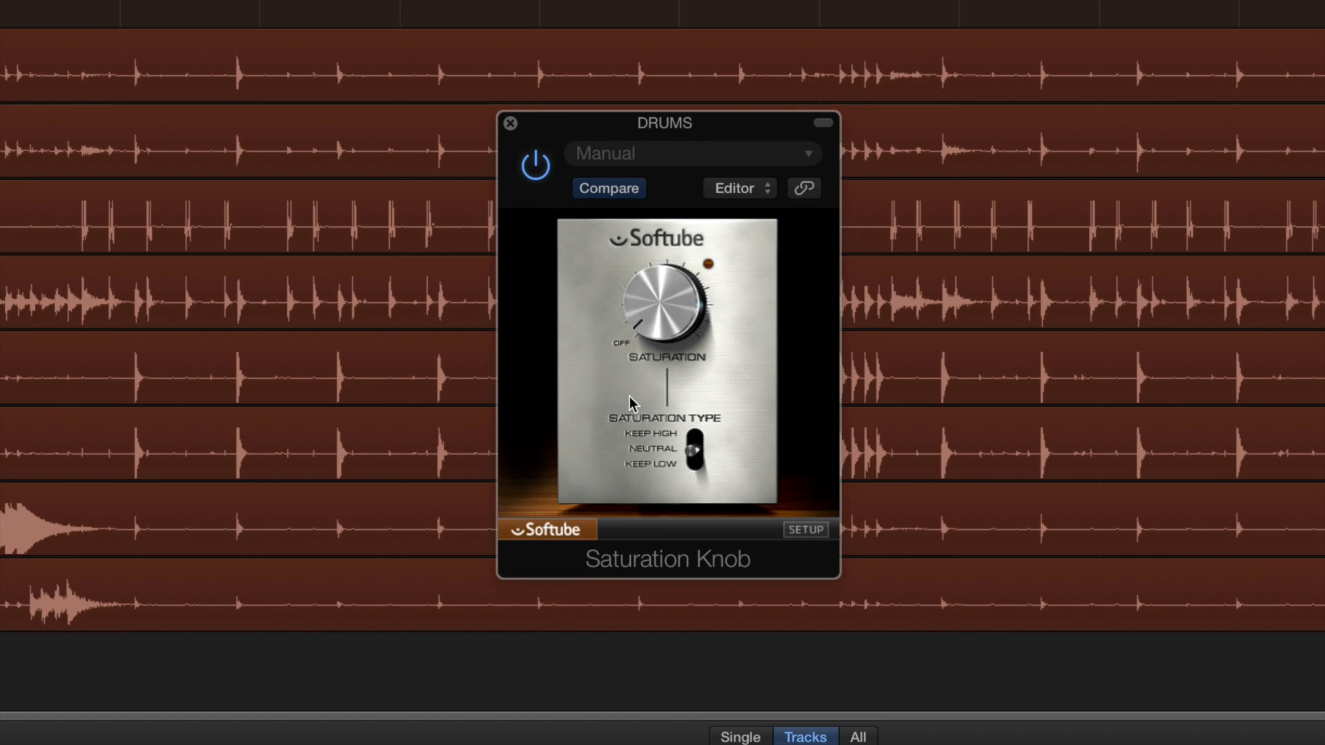
{"action": "left_click_drag", "start_coordinate": [692, 449], "coordinate": [688, 470]}
{"action": "left_click", "coordinate": [692, 462]}
{"action": "mouse_move", "coordinate": [649, 320]}
{"action": "left_mouse_down"}
{"action": "mouse_move", "coordinate": [649, 234]}
{"action": "mouse_move", "coordinate": [655, 343]}
{"action": "mouse_move", "coordinate": [654, 325]}
{"action": "left_mouse_up"}
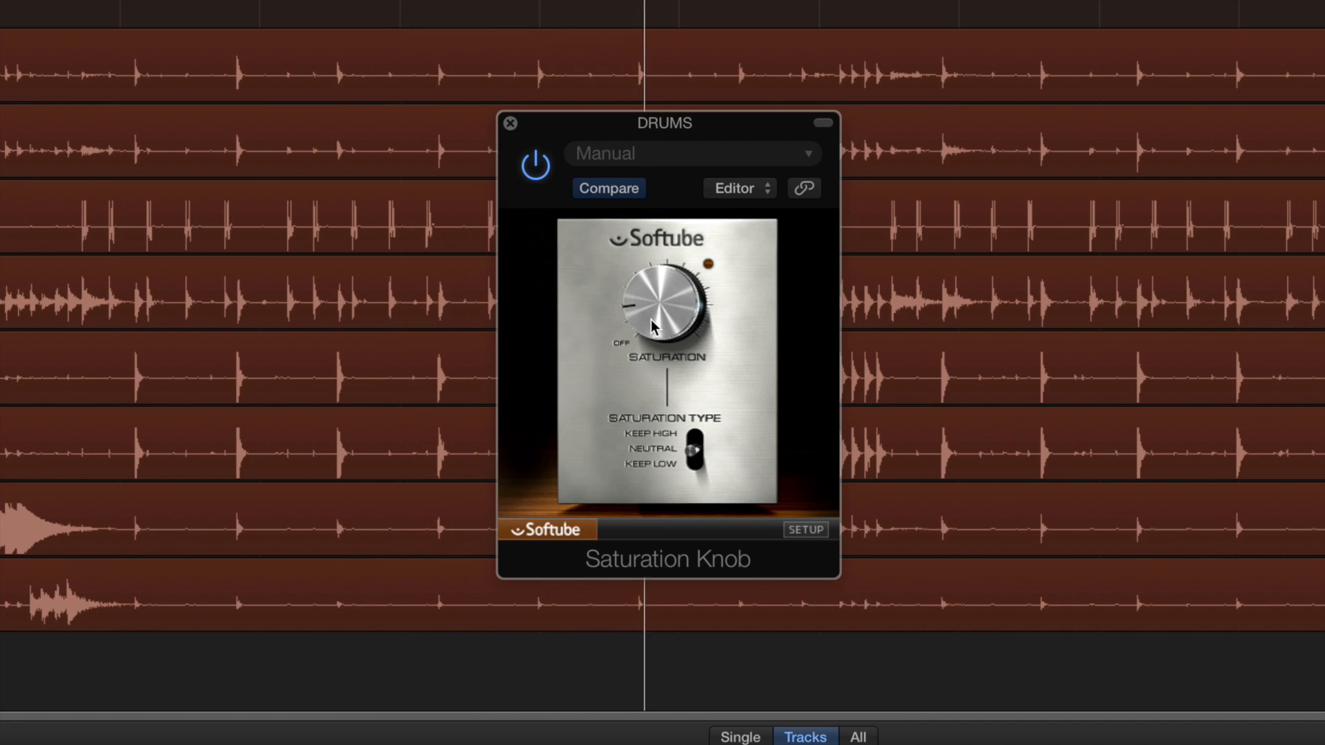
Compare the saturation with its bypassed sound during playback, leave the plug-in enabled and close it
{"action": "left_click", "coordinate": [541, 167]}
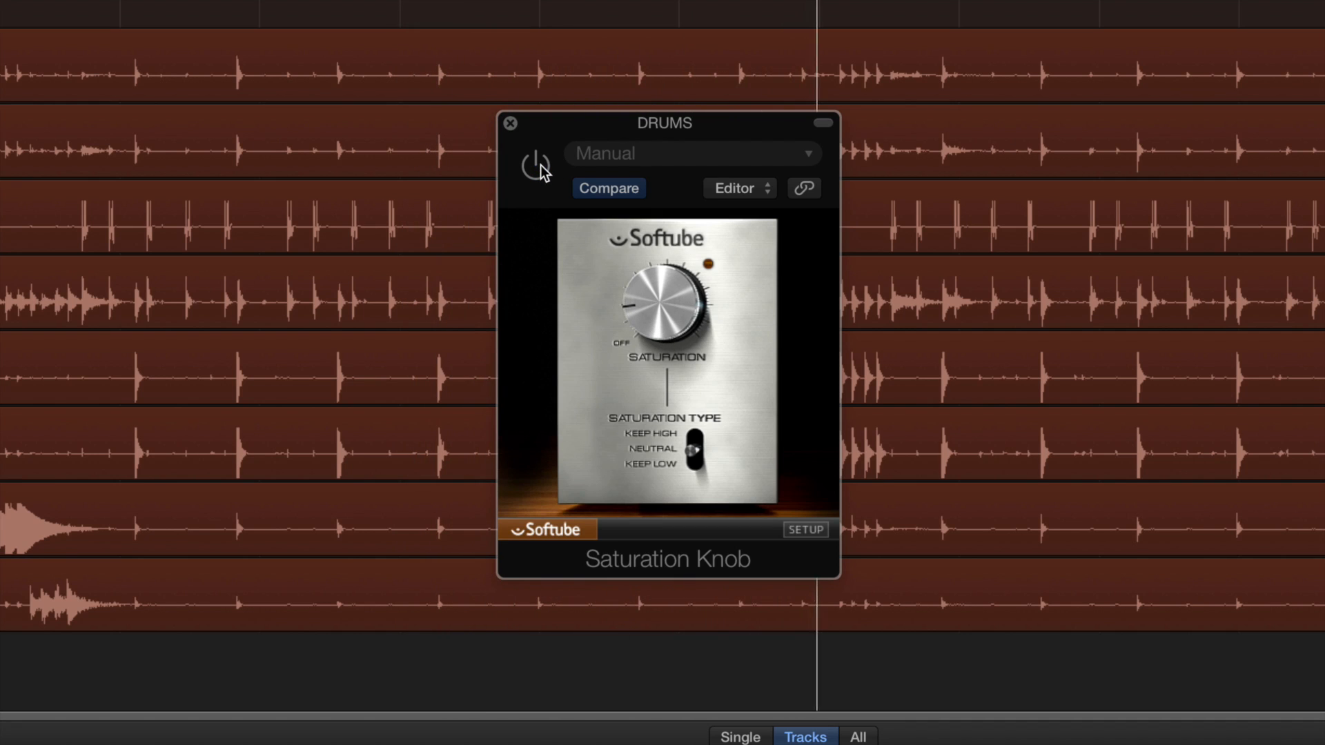
{"action": "left_click", "coordinate": [542, 167]}
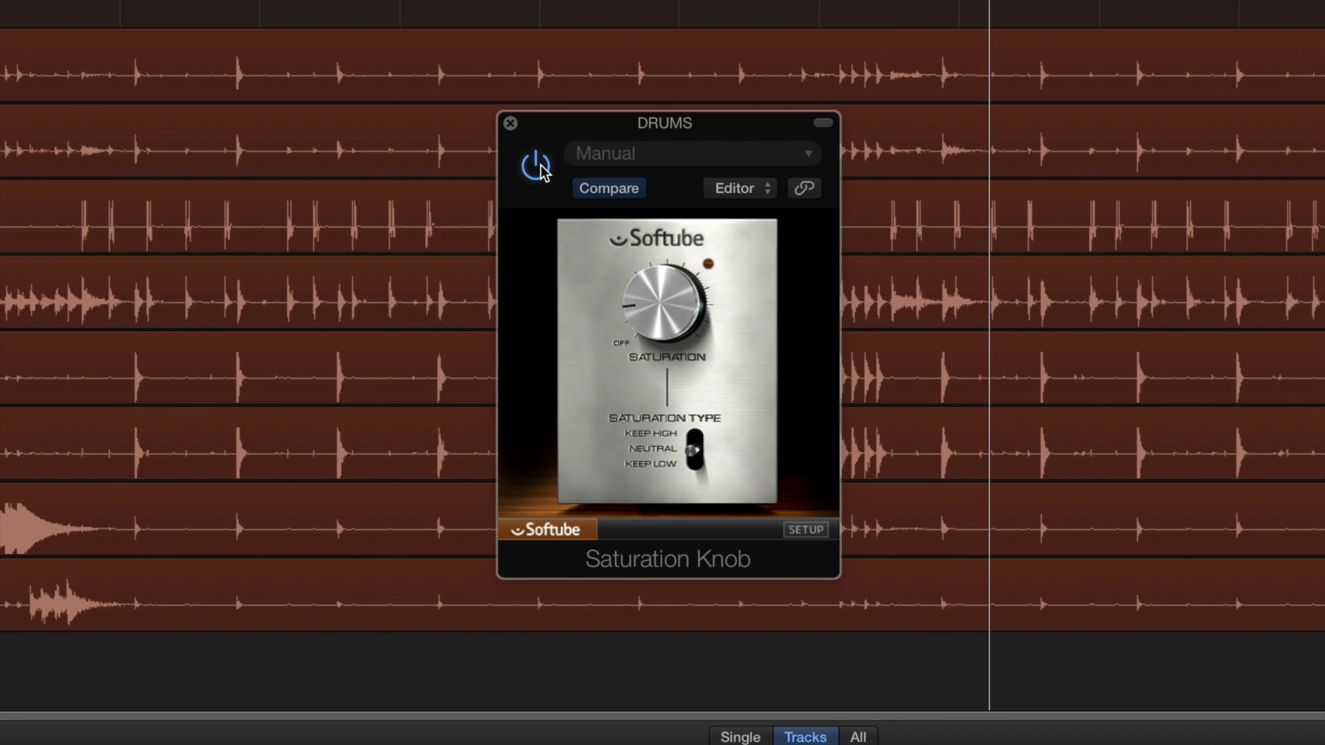
{"action": "left_click", "coordinate": [542, 167]}
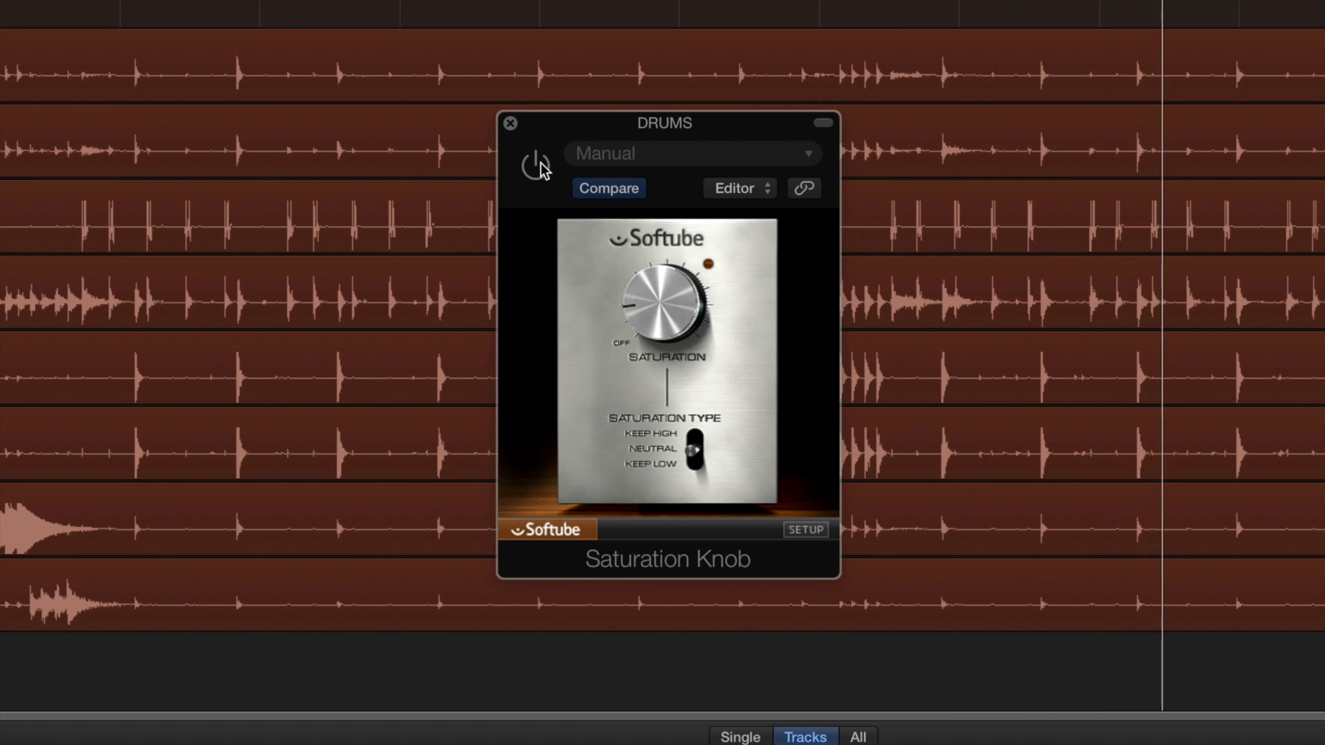
{"action": "left_click", "coordinate": [542, 167]}
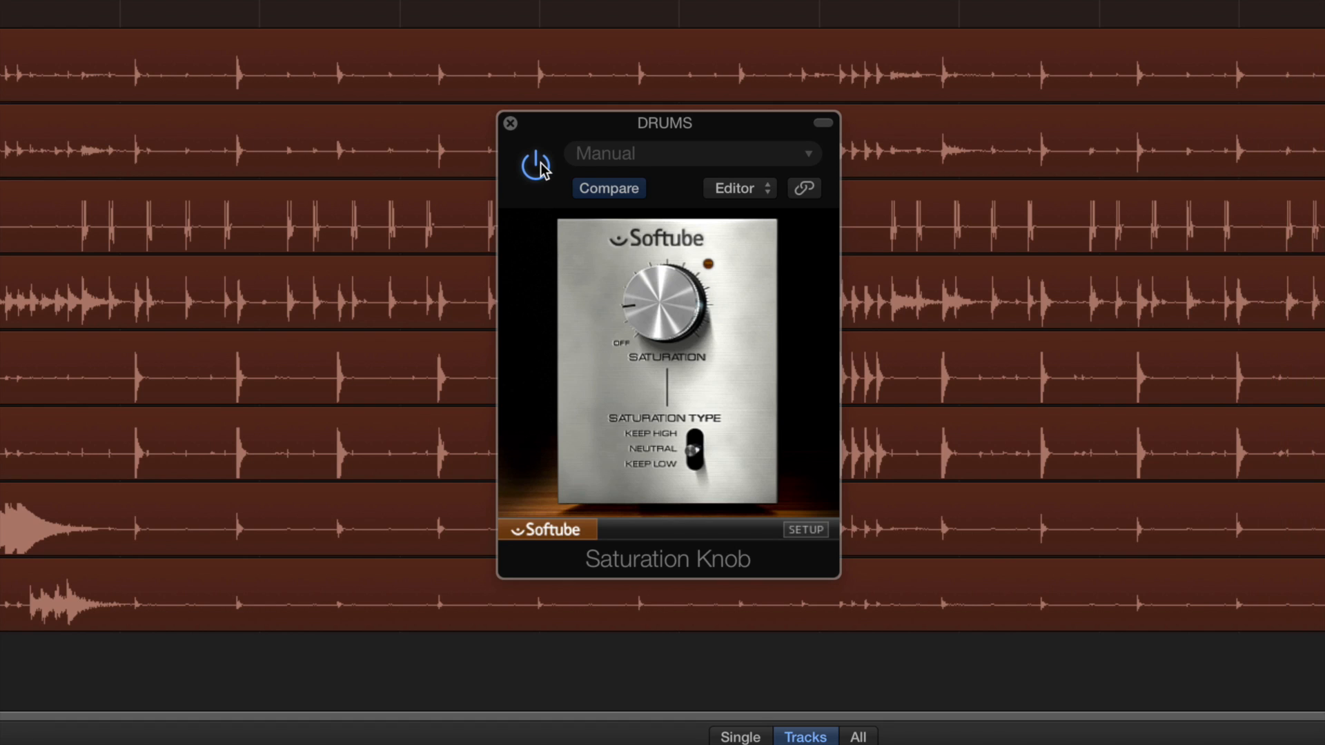
{"action": "left_click", "coordinate": [510, 124]}
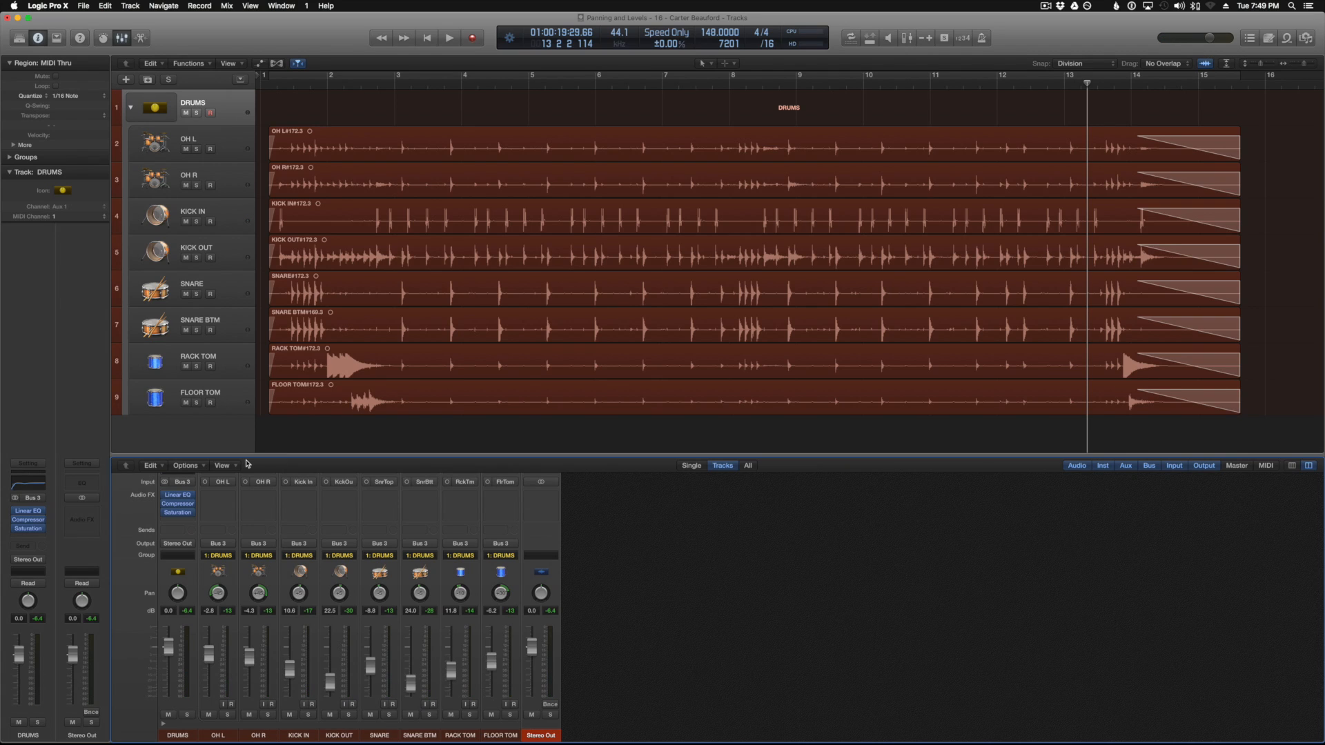
Insert the Audio Assault Transient plug-in after the saturation on the DRUMS channel
{"action": "left_click", "coordinate": [174, 522]}
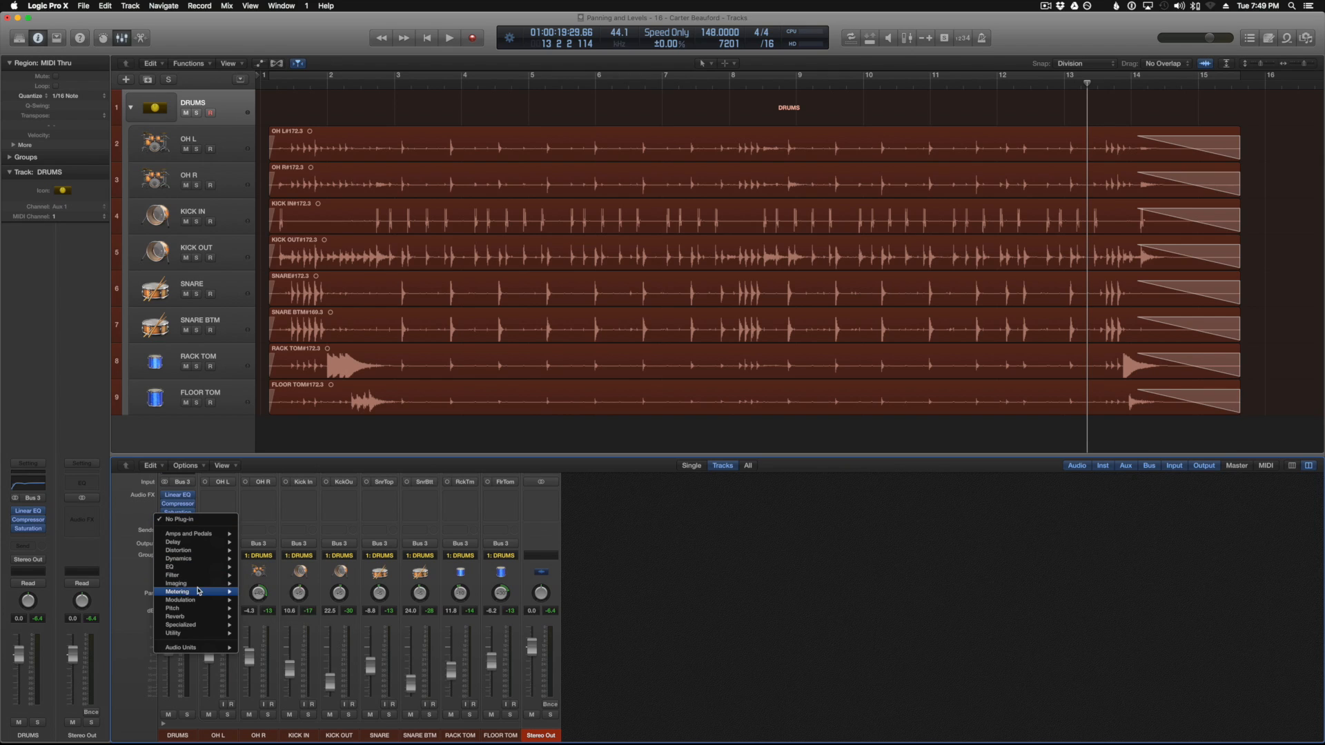
{"action": "mouse_move", "coordinate": [211, 647]}
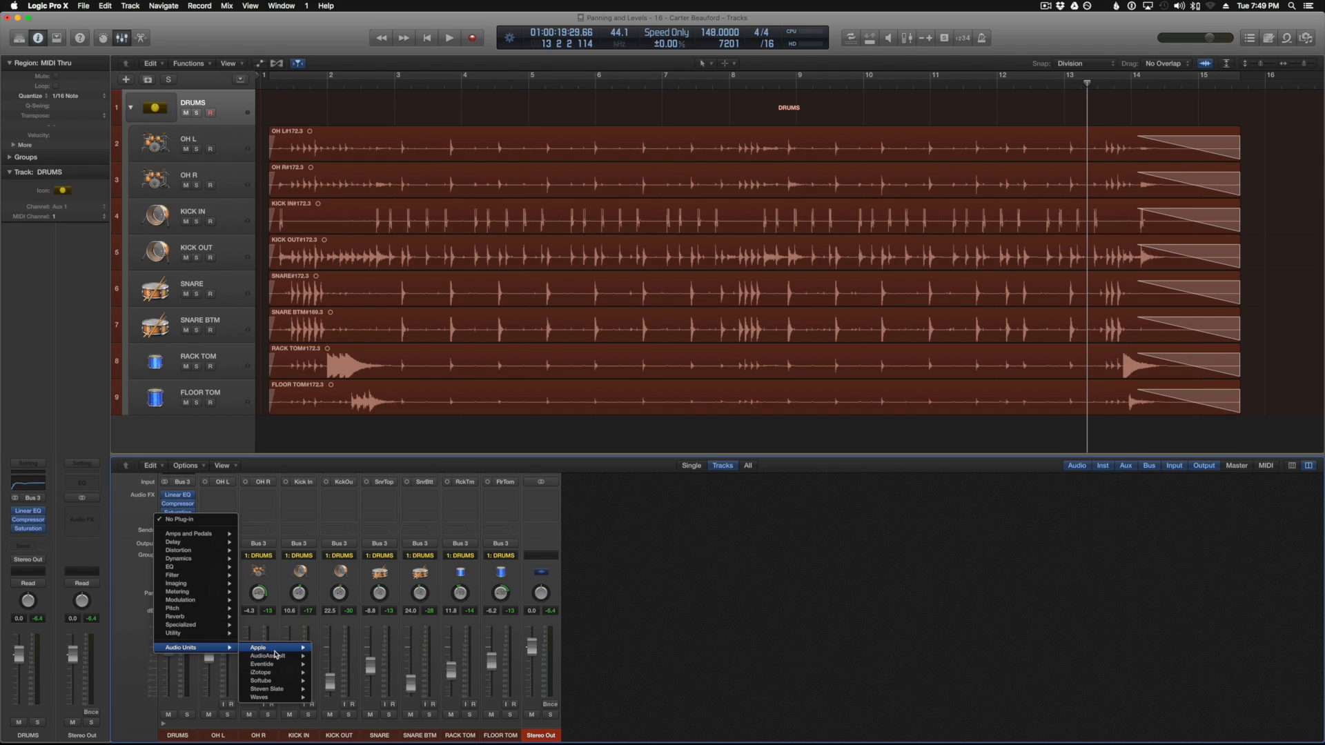
{"action": "mouse_move", "coordinate": [280, 657]}
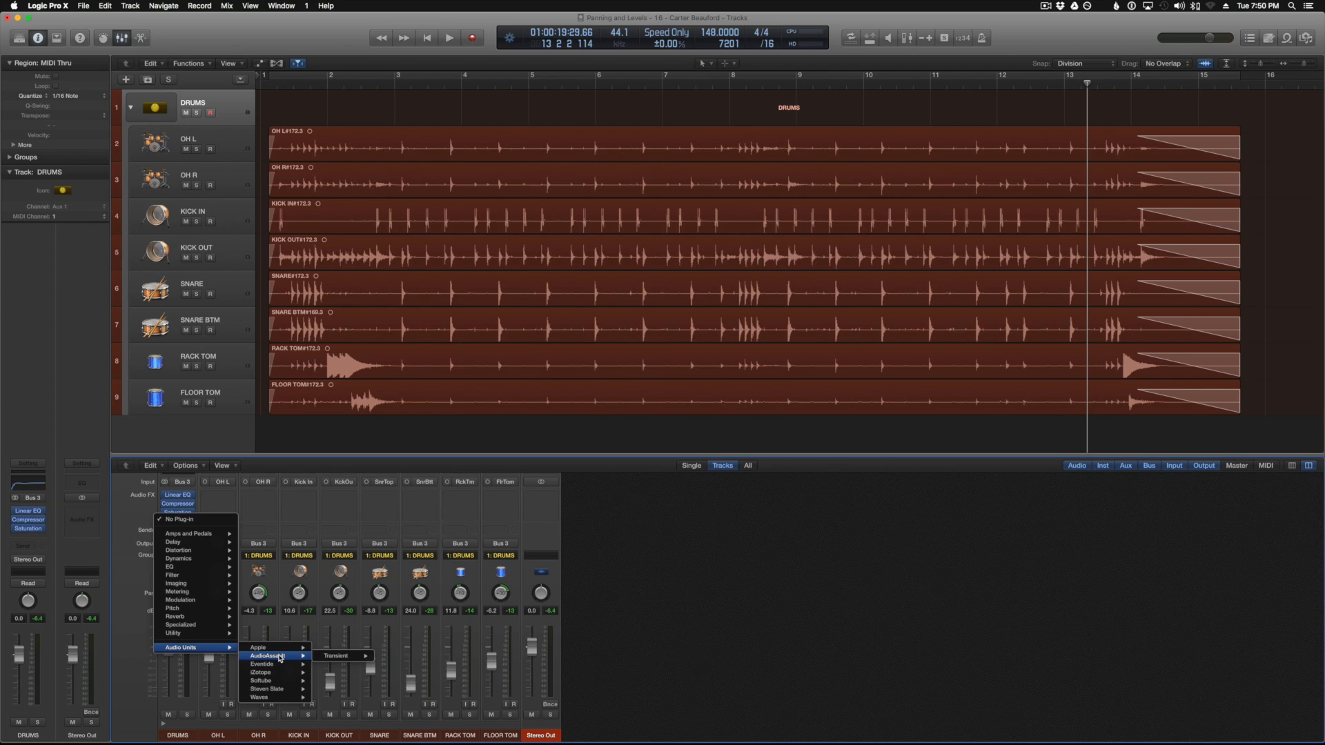
{"action": "left_click", "coordinate": [343, 658]}
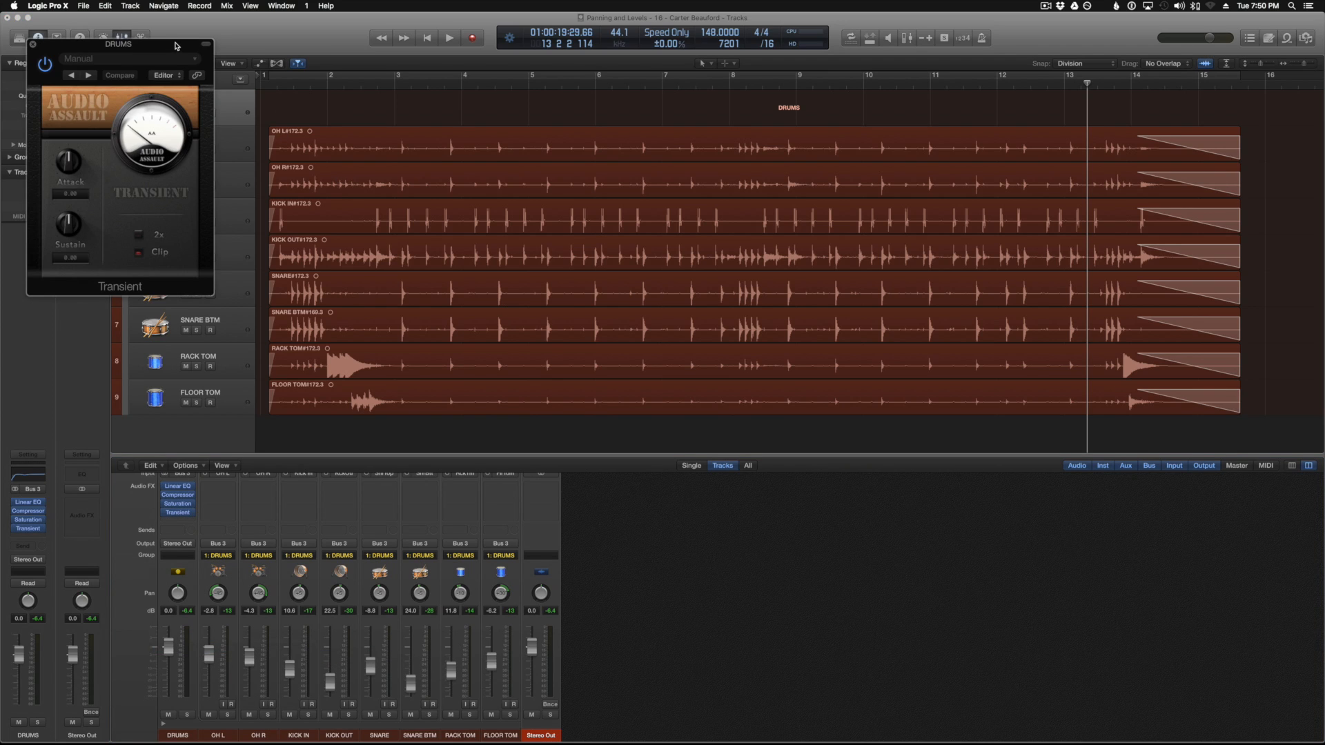
{"action": "left_click_drag", "start_coordinate": [173, 47], "coordinate": [741, 145]}
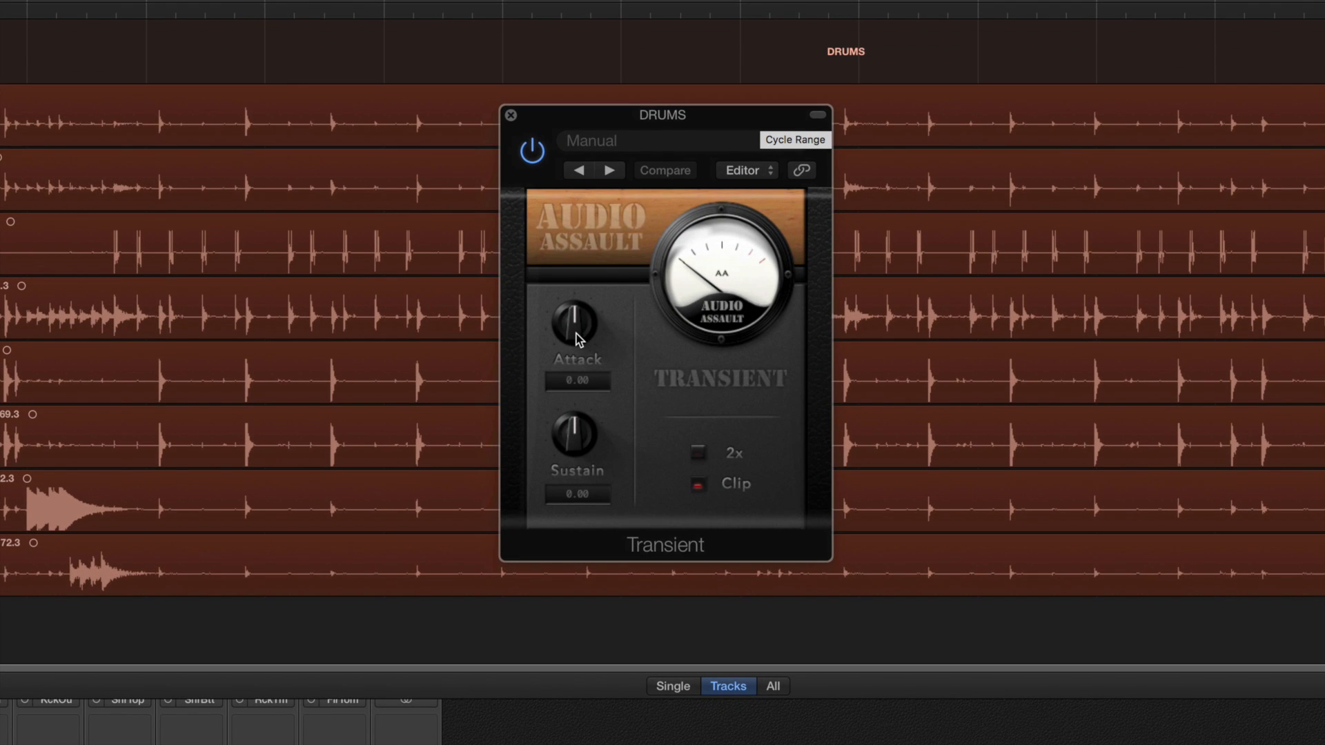
Play the drums and raise the Transient plug-in's attack to 5.86
{"action": "left_click_drag", "start_coordinate": [578, 338], "coordinate": [577, 336]}
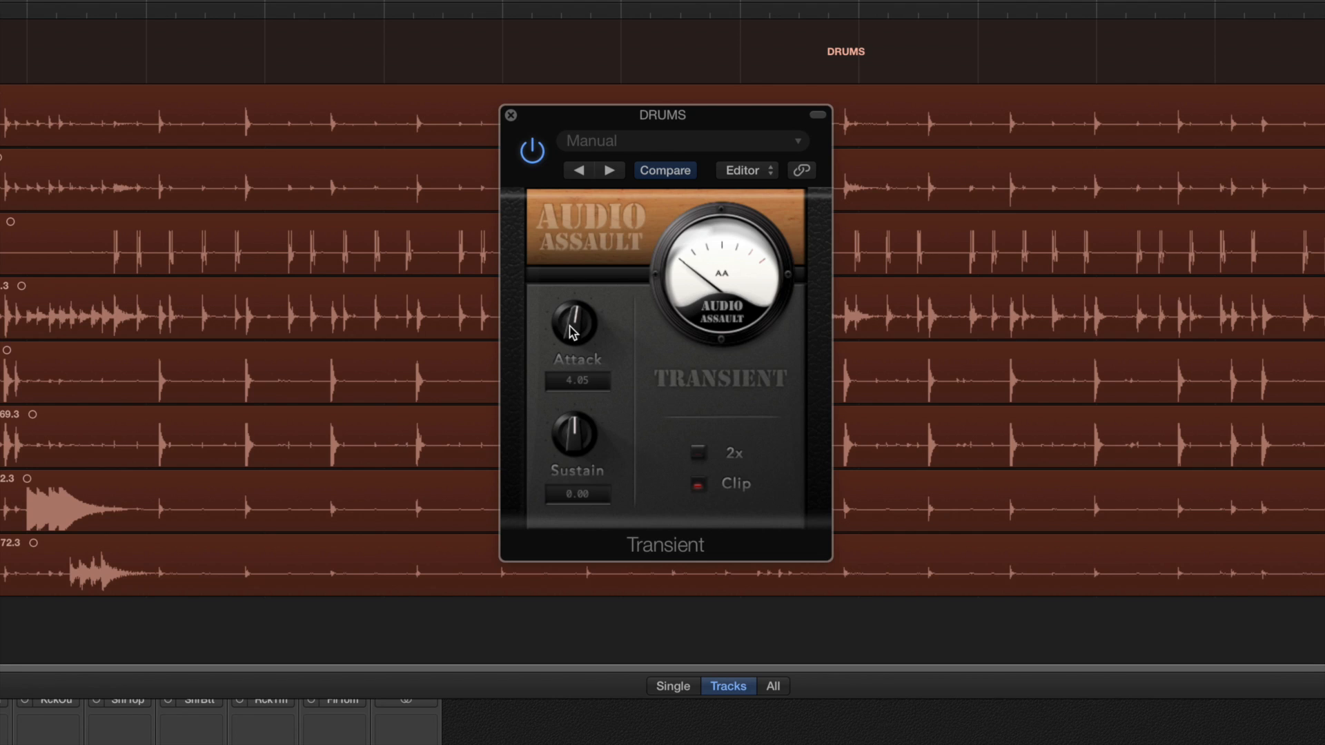
{"action": "key", "text": "space"}
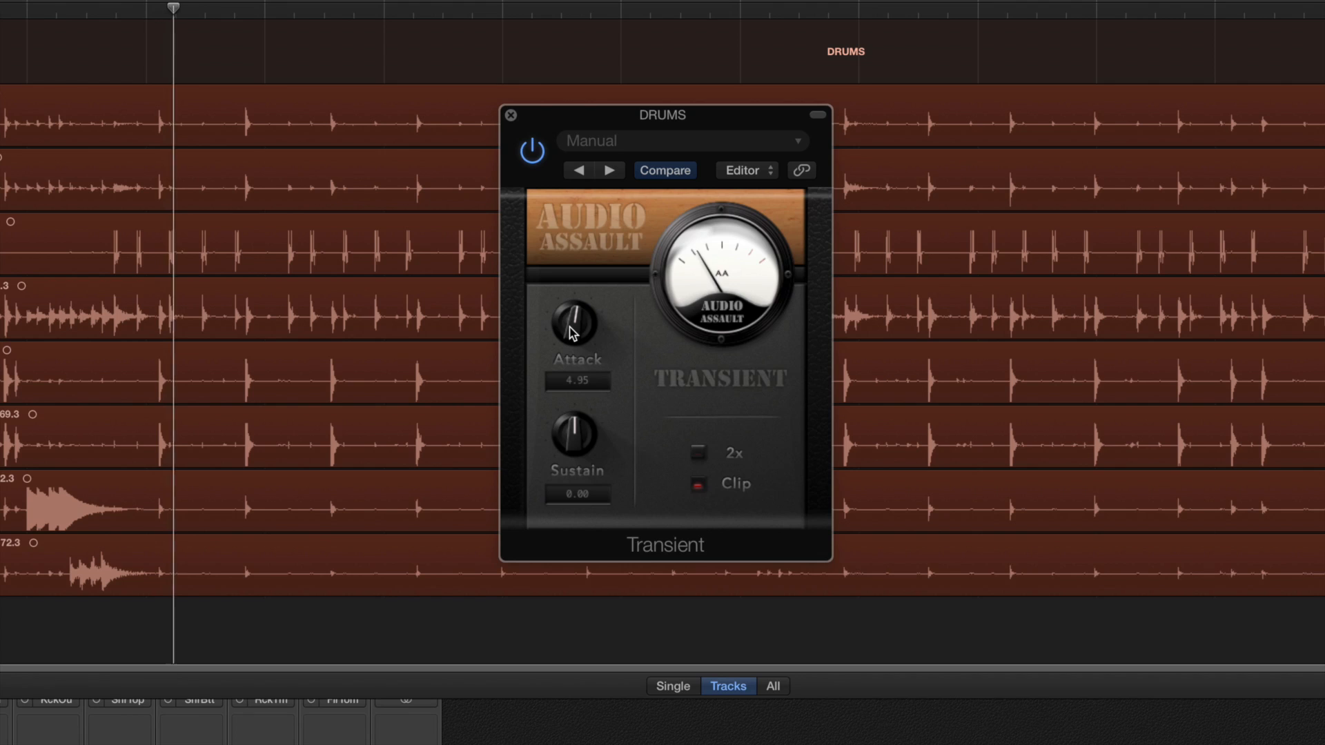
{"action": "left_click_drag", "start_coordinate": [570, 333], "coordinate": [550, 281]}
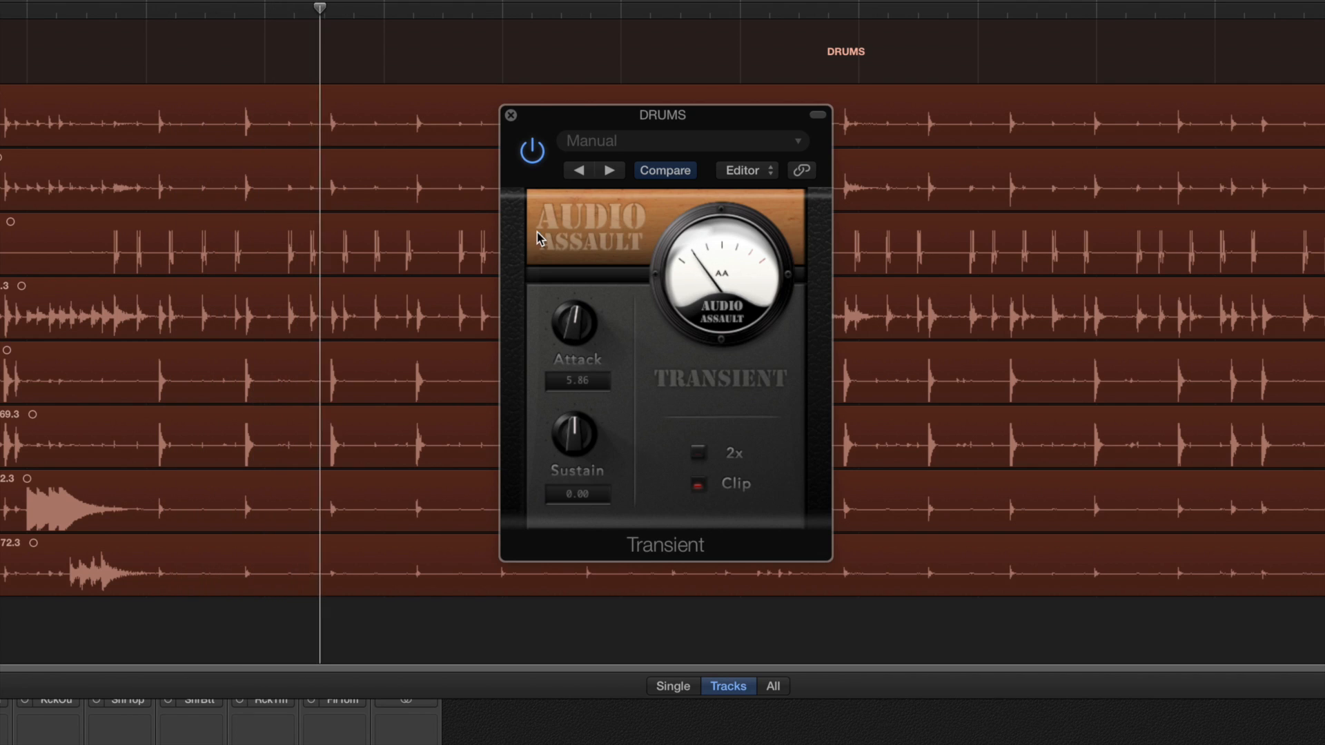
Compare the Transient plug-in with its bypassed sound, set its attack to 4.50 and close it enabled
{"action": "left_click", "coordinate": [532, 152]}
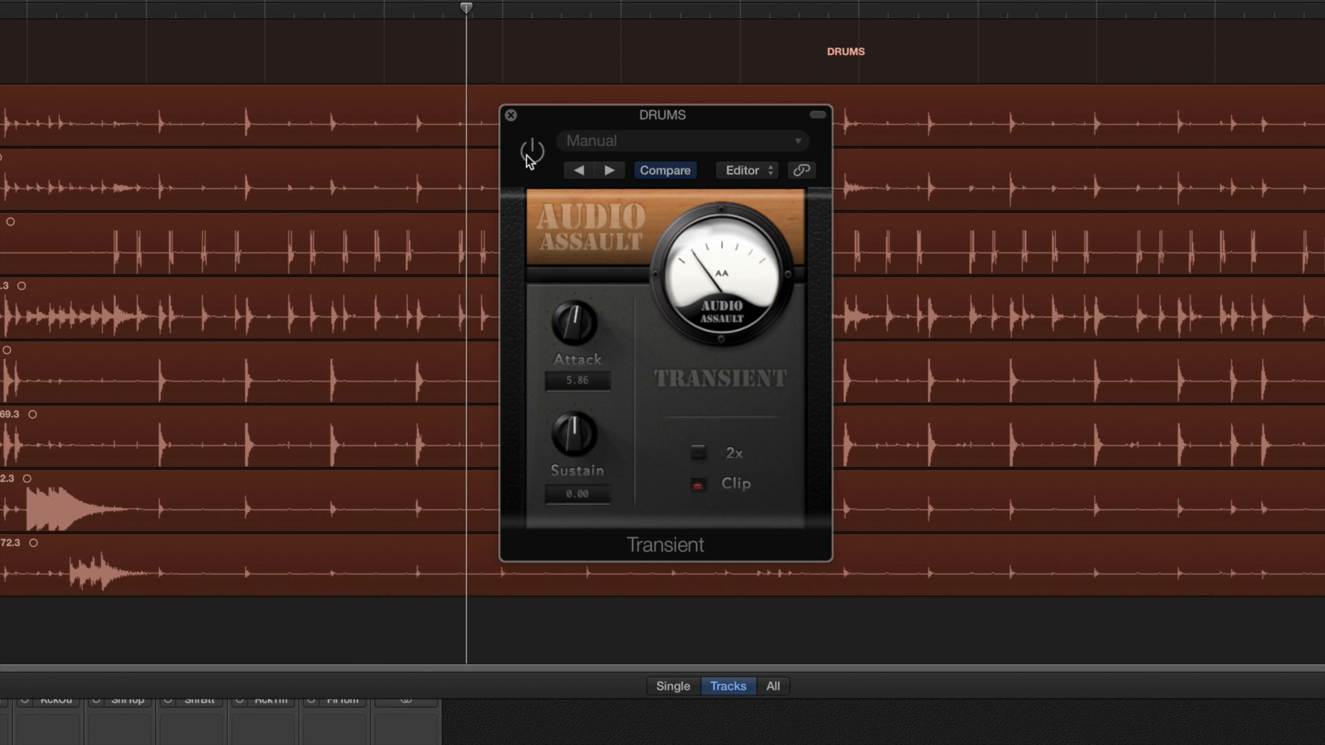
{"action": "left_click", "coordinate": [530, 153]}
{"action": "left_click_drag", "start_coordinate": [579, 332], "coordinate": [579, 337]}
{"action": "left_click", "coordinate": [530, 154]}
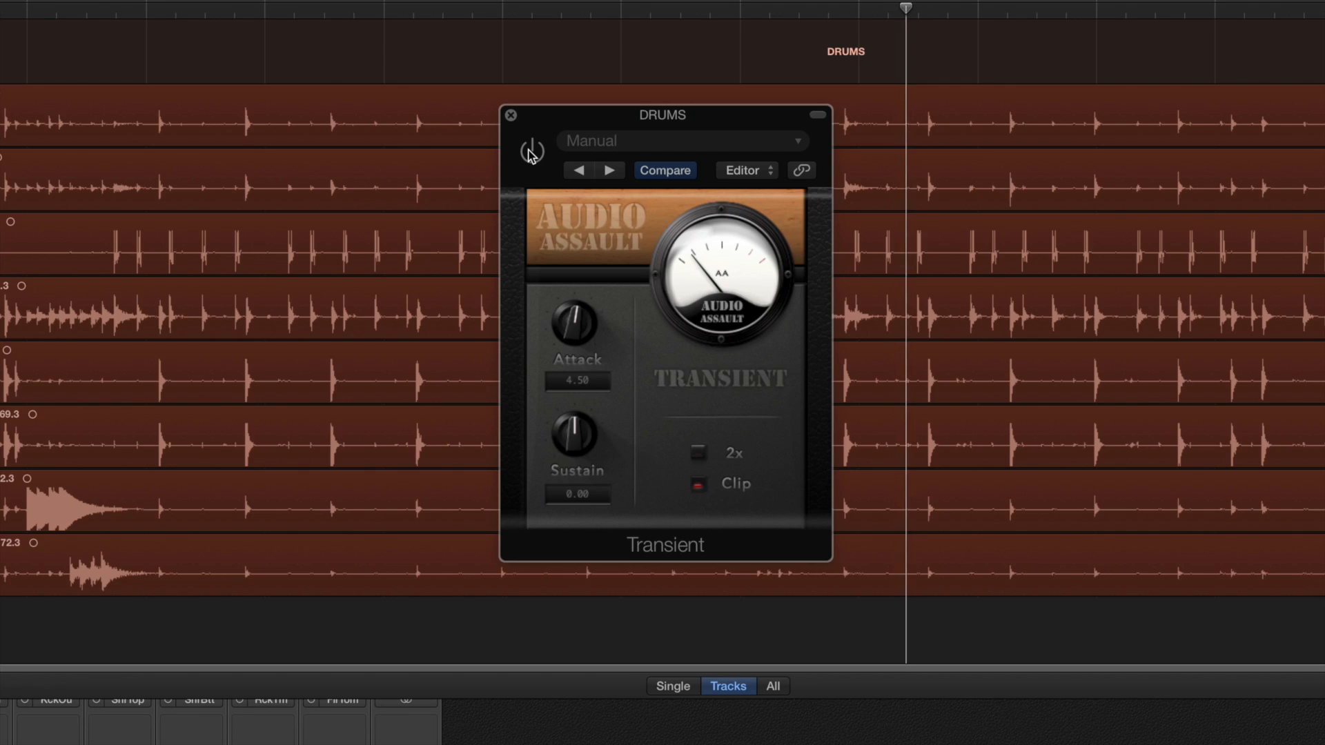
{"action": "left_click", "coordinate": [530, 153]}
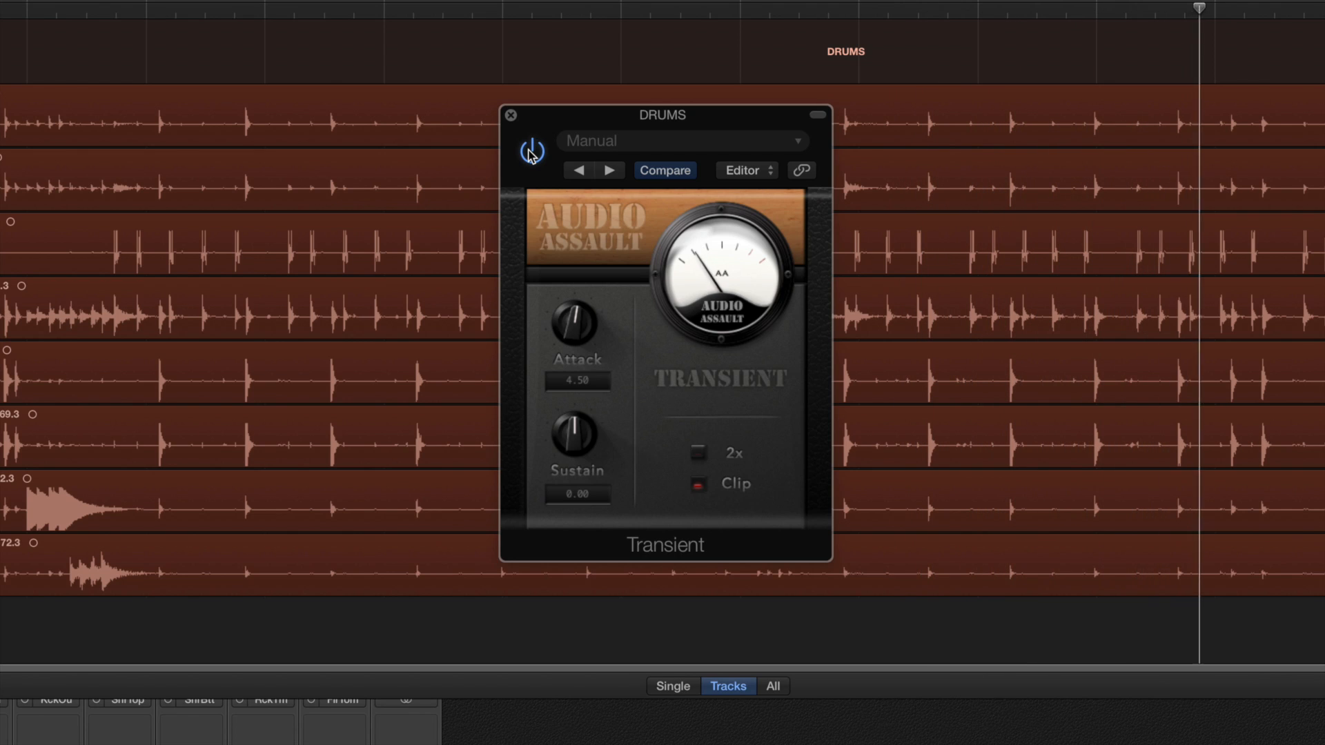
{"action": "left_click", "coordinate": [510, 116]}
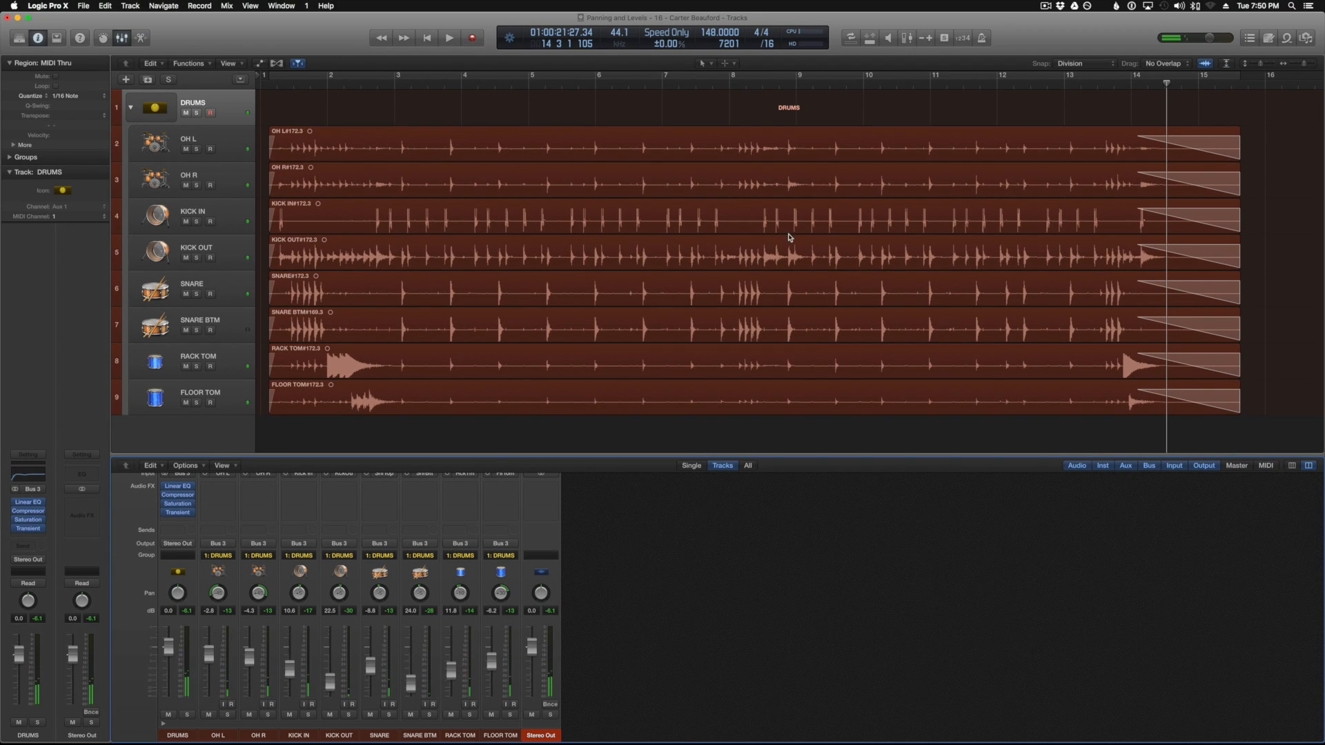
Enlarge the mixer and compare the drums with all four DRUMS plug-ins bypassed and enabled, playing from the start
{"action": "left_click_drag", "start_coordinate": [757, 445], "coordinate": [756, 425]}
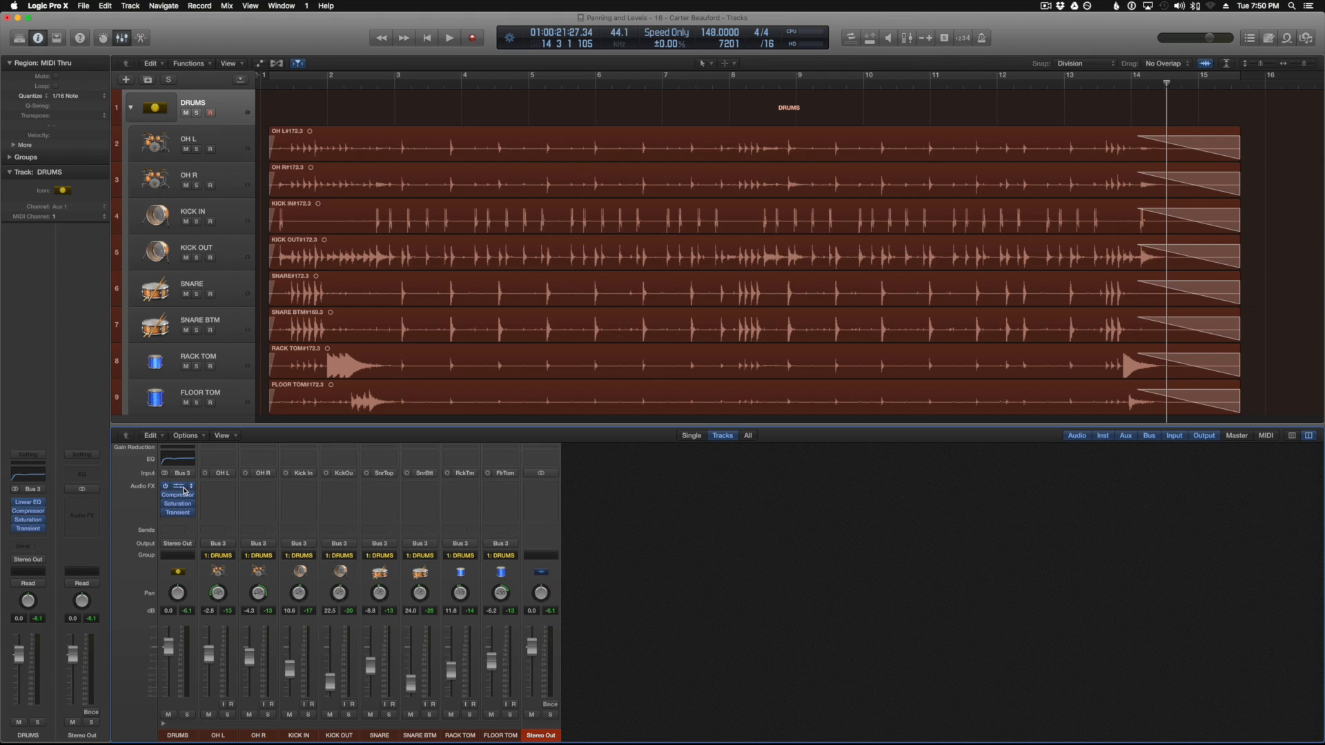
{"action": "key", "text": "Return"}
{"action": "key", "text": "space"}
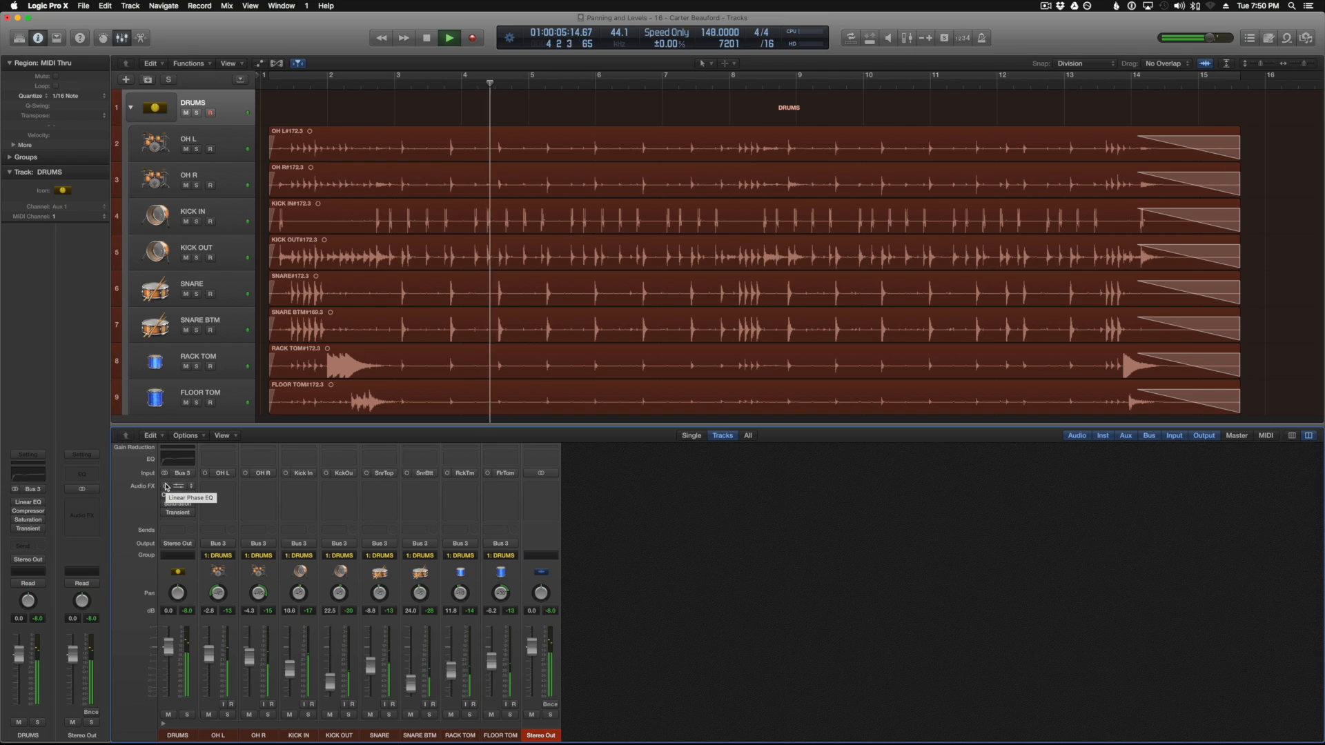
{"action": "key", "text": "space"}
{"action": "left_click", "coordinate": [165, 486]}
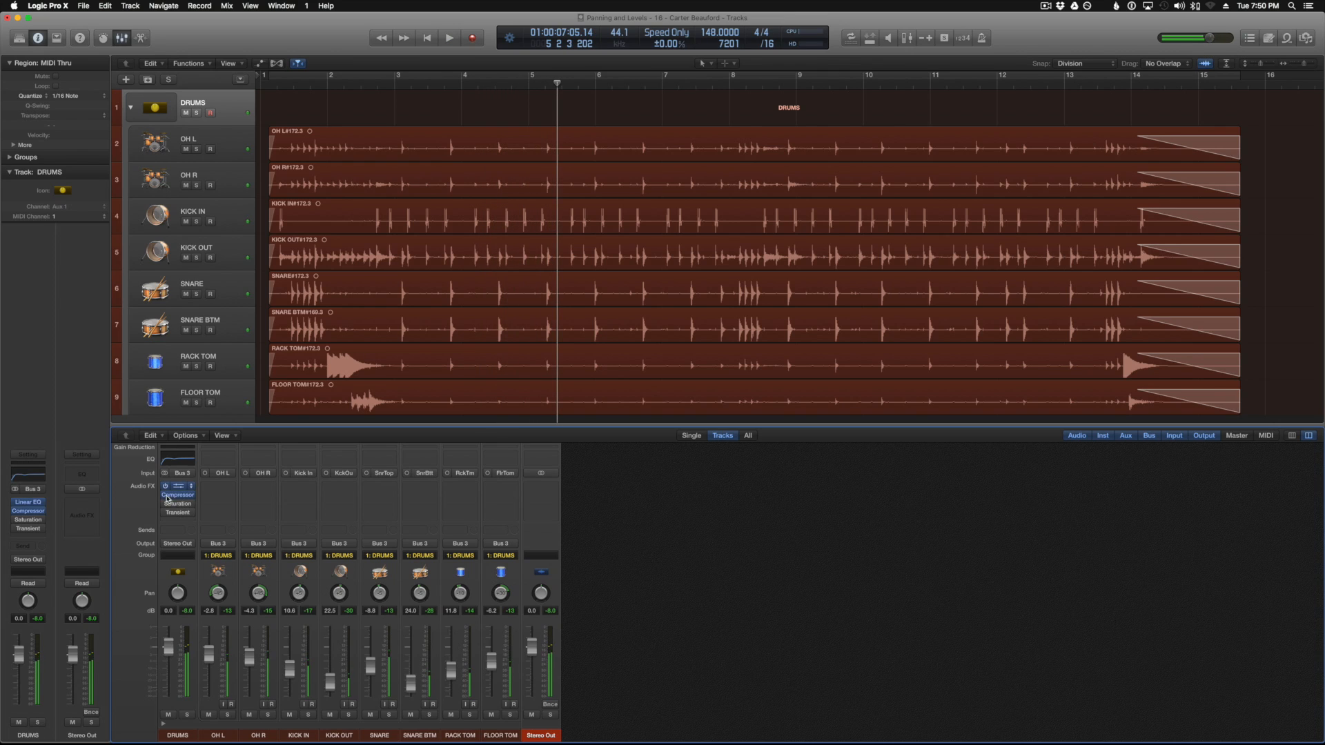
{"action": "key", "text": "Return"}
{"action": "key", "text": "space"}
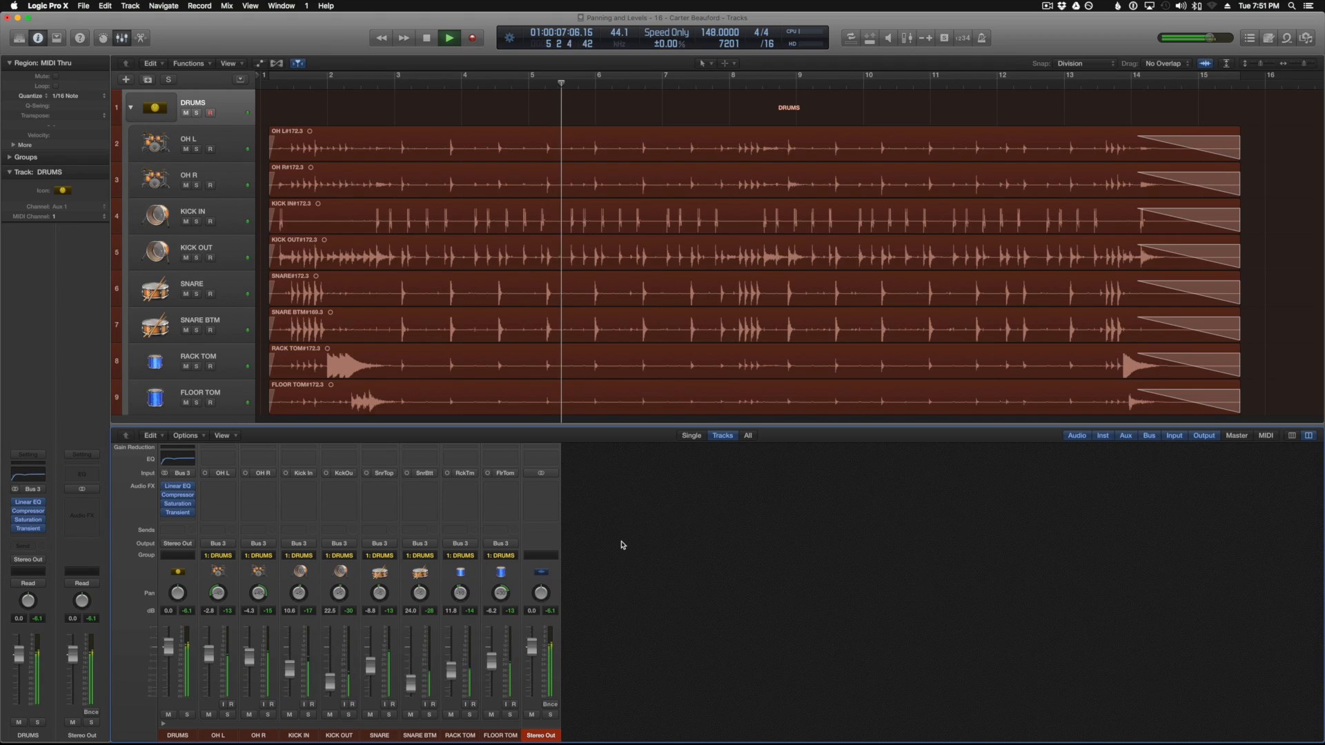
{"action": "key", "text": "space"}
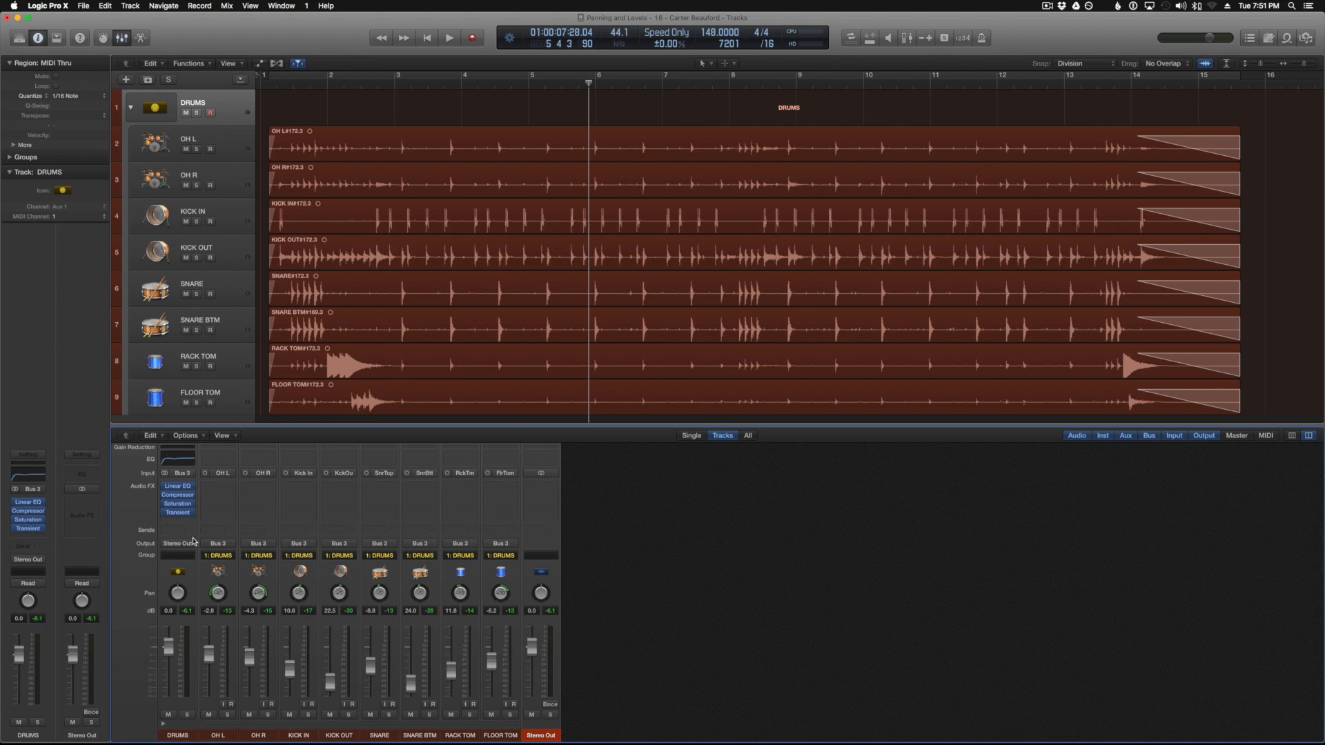
Insert a Channel EQ on the OH L channel
{"action": "left_click", "coordinate": [223, 491]}
{"action": "mouse_move", "coordinate": [232, 532]}
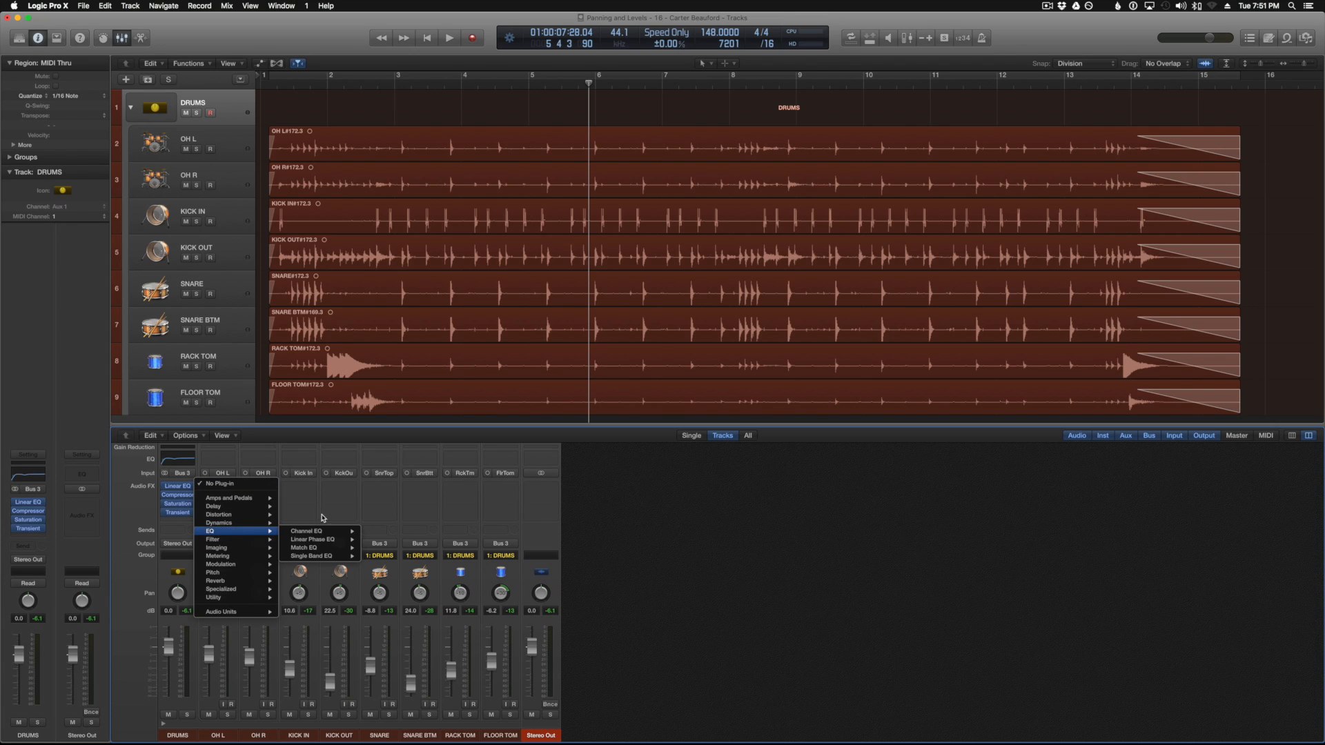
{"action": "left_click", "coordinate": [378, 533]}
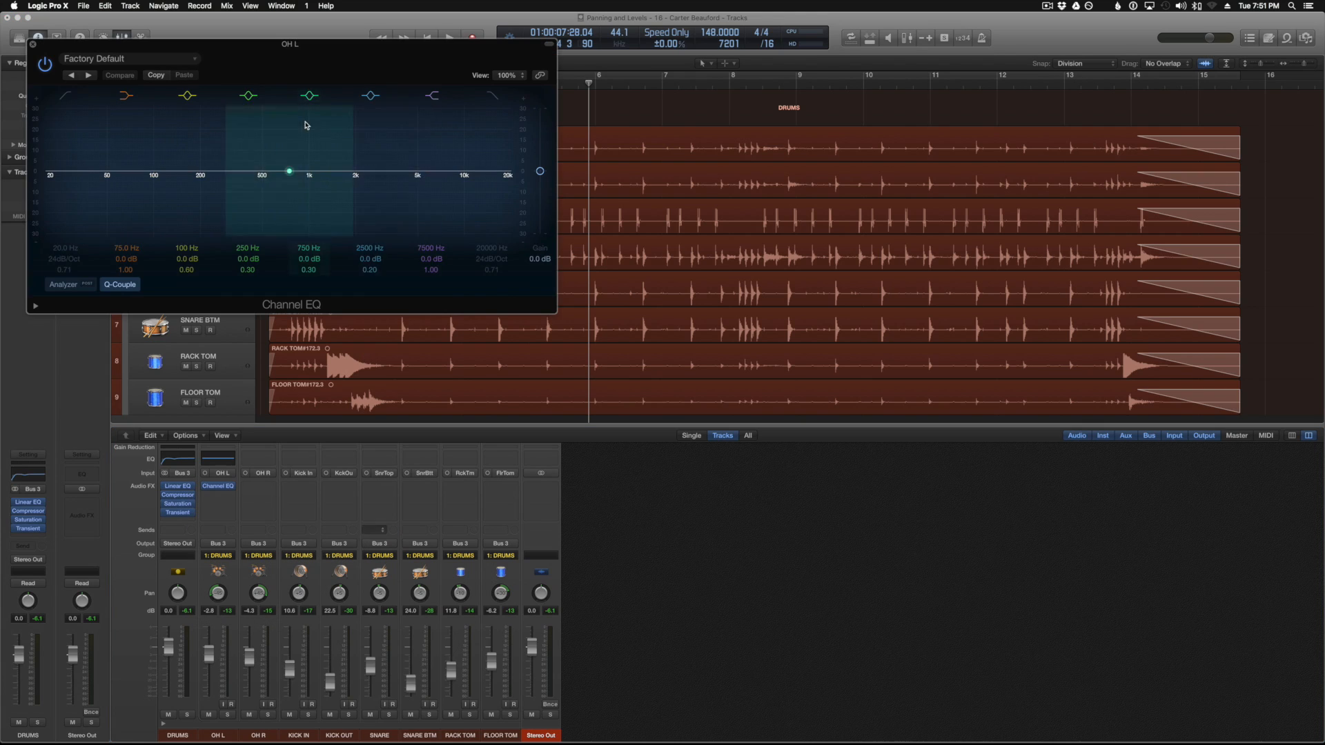
{"action": "left_click_drag", "start_coordinate": [269, 55], "coordinate": [600, 145]}
Enable the OH L equalizer's low-cut band and set it to 45 Hz
{"action": "left_click", "coordinate": [391, 181]}
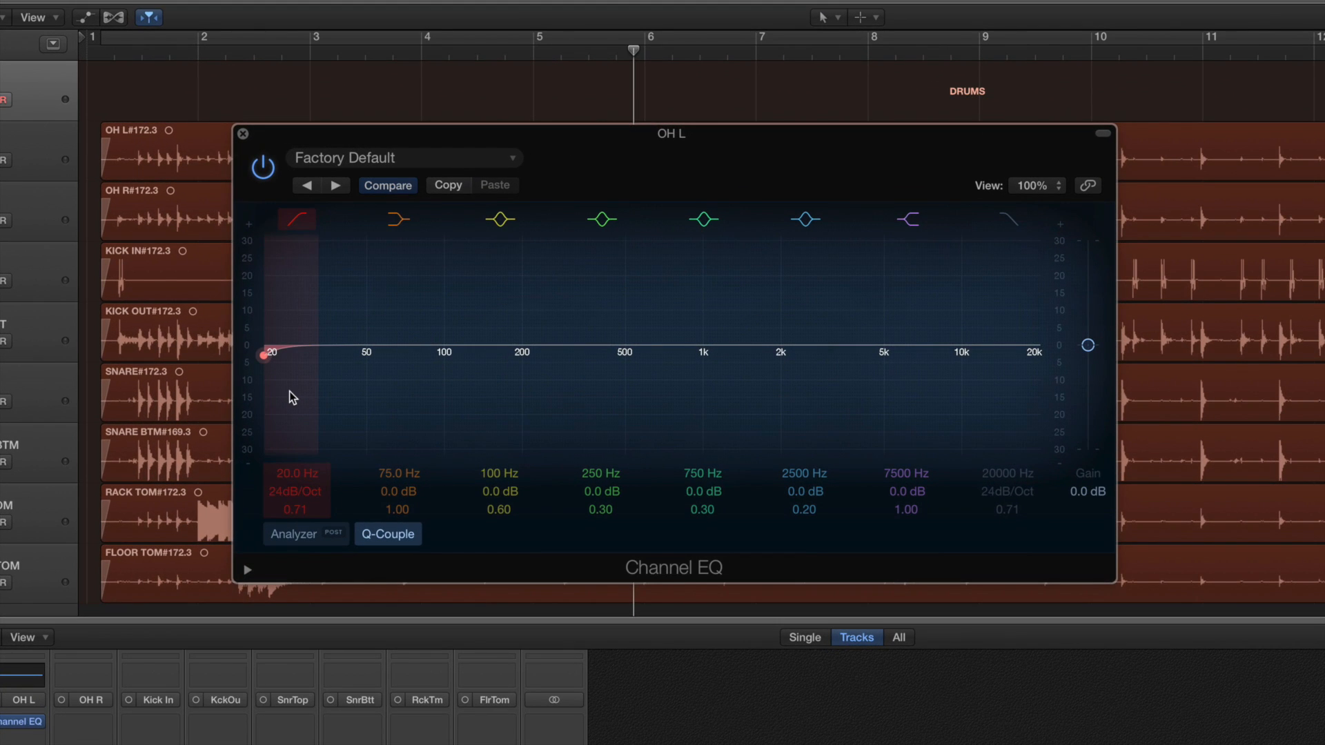
{"action": "left_click_drag", "start_coordinate": [325, 393], "coordinate": [374, 374]}
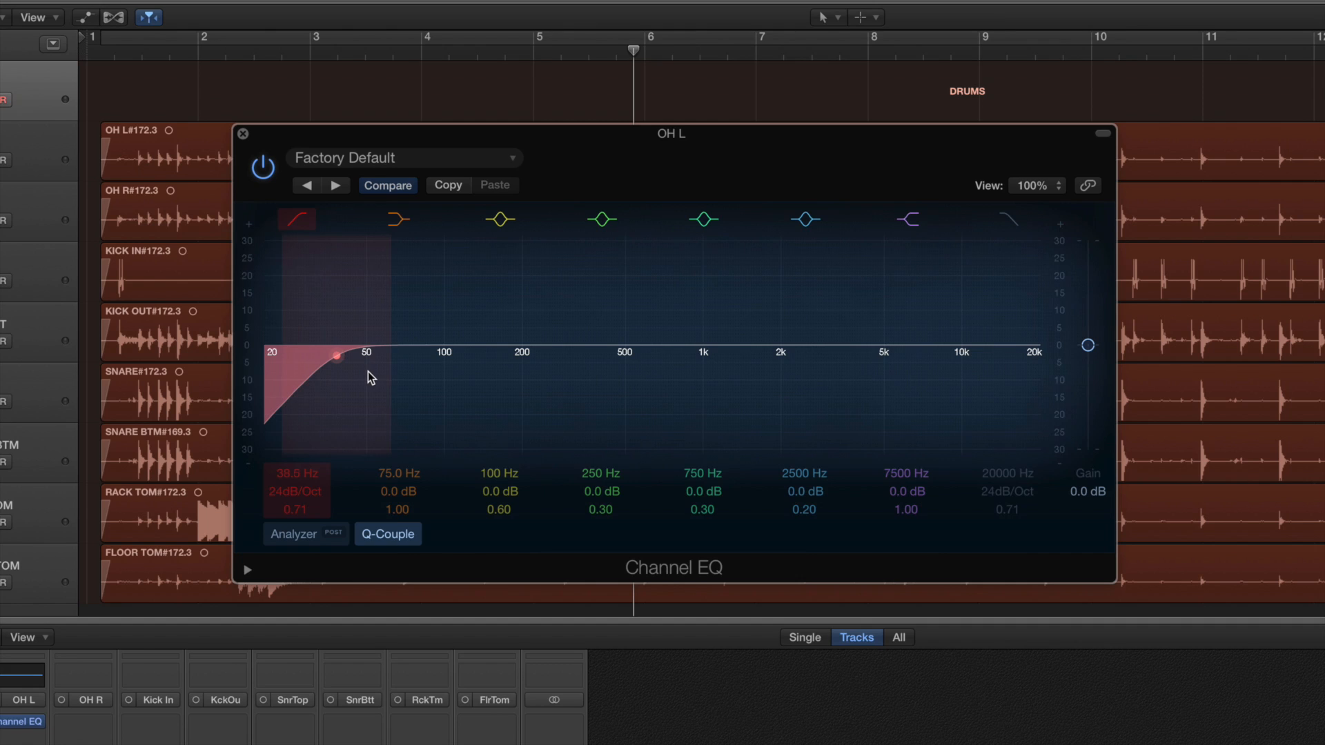
{"action": "left_click_drag", "start_coordinate": [375, 373], "coordinate": [387, 372]}
During playback, cut 4 dB at 285 Hz with Q 0.64 and lower the high shelf 1 dB at 4950 Hz
{"action": "key", "text": "space"}
{"action": "left_click_drag", "start_coordinate": [590, 358], "coordinate": [635, 367]}
{"action": "left_click_drag", "start_coordinate": [598, 508], "coordinate": [561, 459]}
{"action": "left_click_drag", "start_coordinate": [600, 510], "coordinate": [600, 515]}
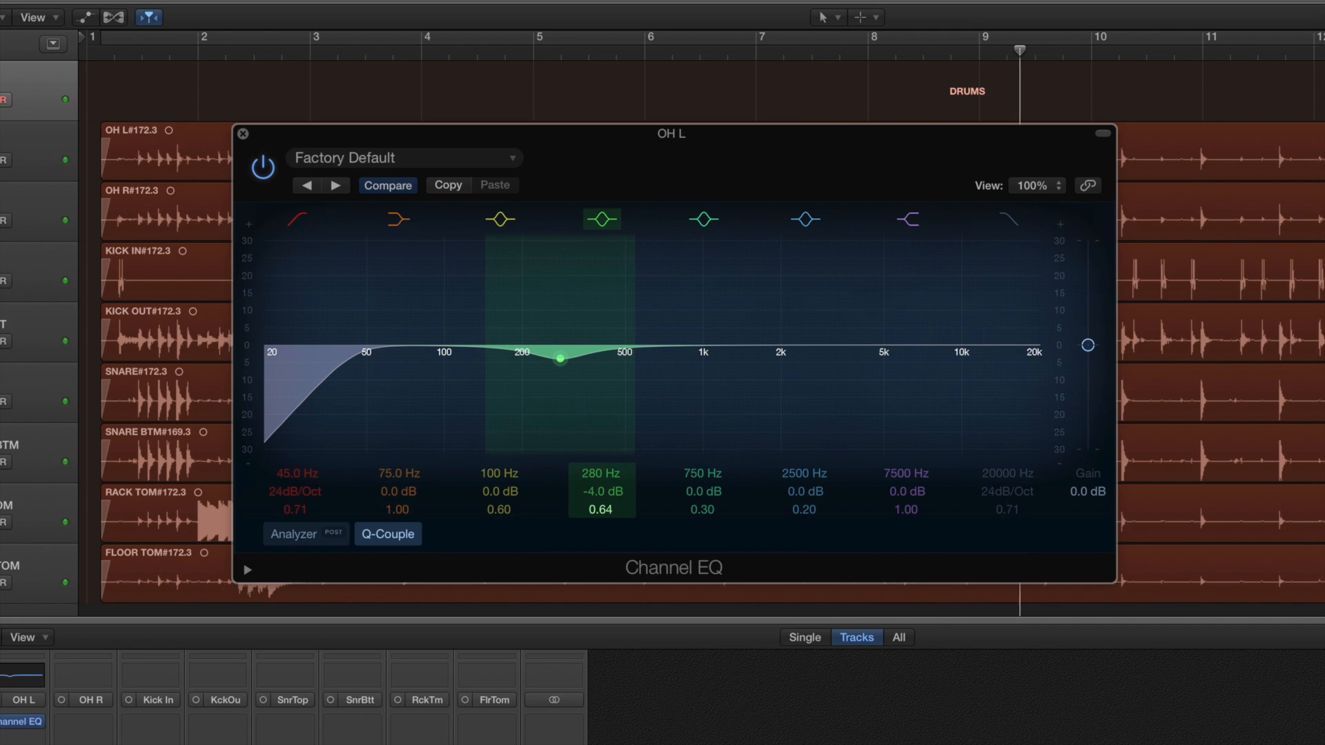
{"action": "mouse_move", "coordinate": [552, 413]}
{"action": "left_mouse_down"}
{"action": "mouse_move", "coordinate": [578, 412]}
{"action": "mouse_move", "coordinate": [549, 413]}
{"action": "left_mouse_up"}
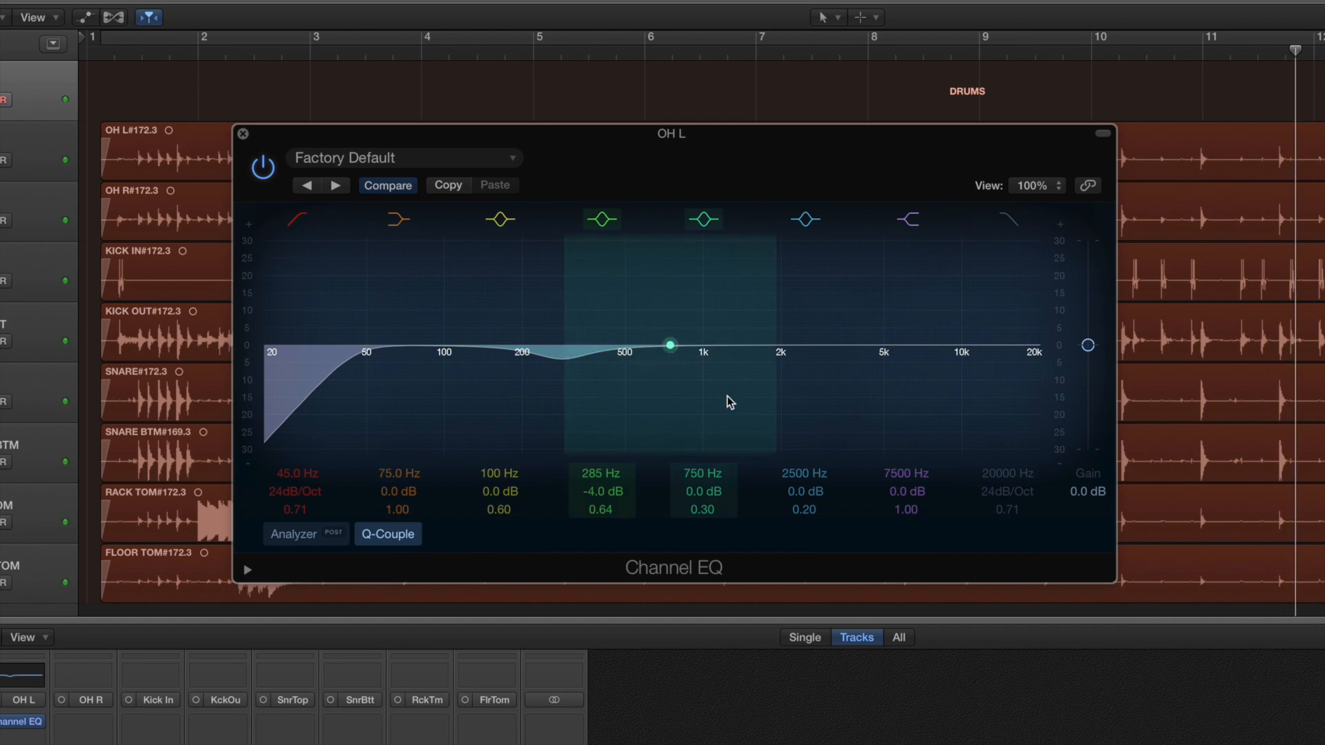
{"action": "left_click_drag", "start_coordinate": [887, 388], "coordinate": [839, 394]}
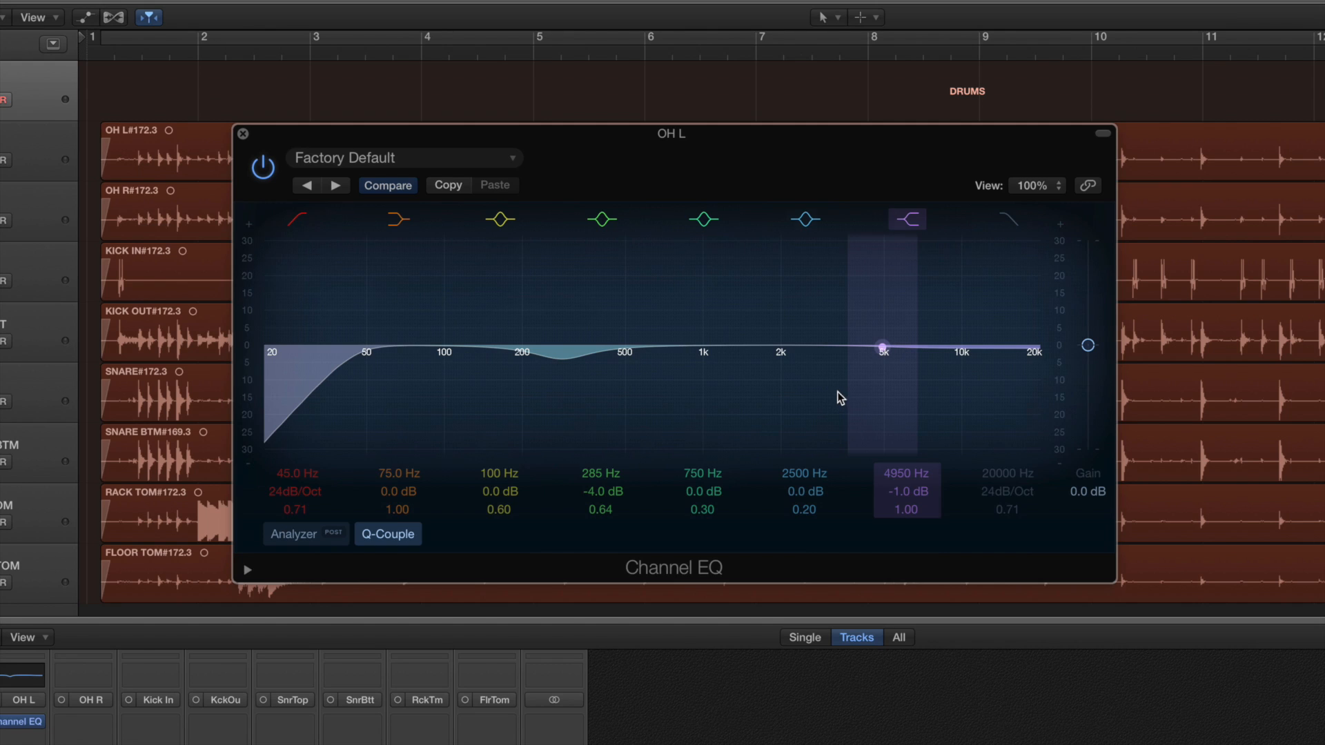
Compare the OH L equalizer bypassed and enabled during playback, first with all the drums and again with OH L soloed
{"action": "left_click_drag", "start_coordinate": [909, 145], "coordinate": [975, 160]}
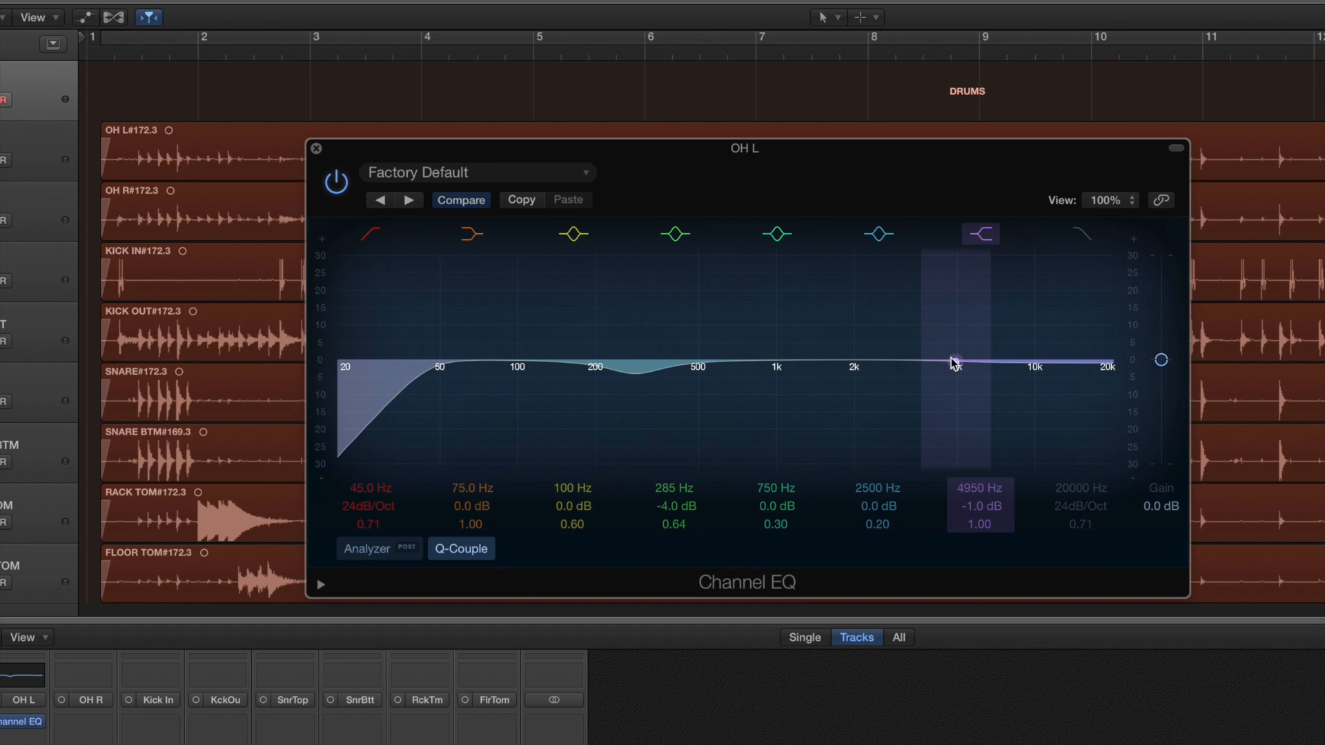
{"action": "key", "text": "space"}
{"action": "left_click", "coordinate": [337, 183]}
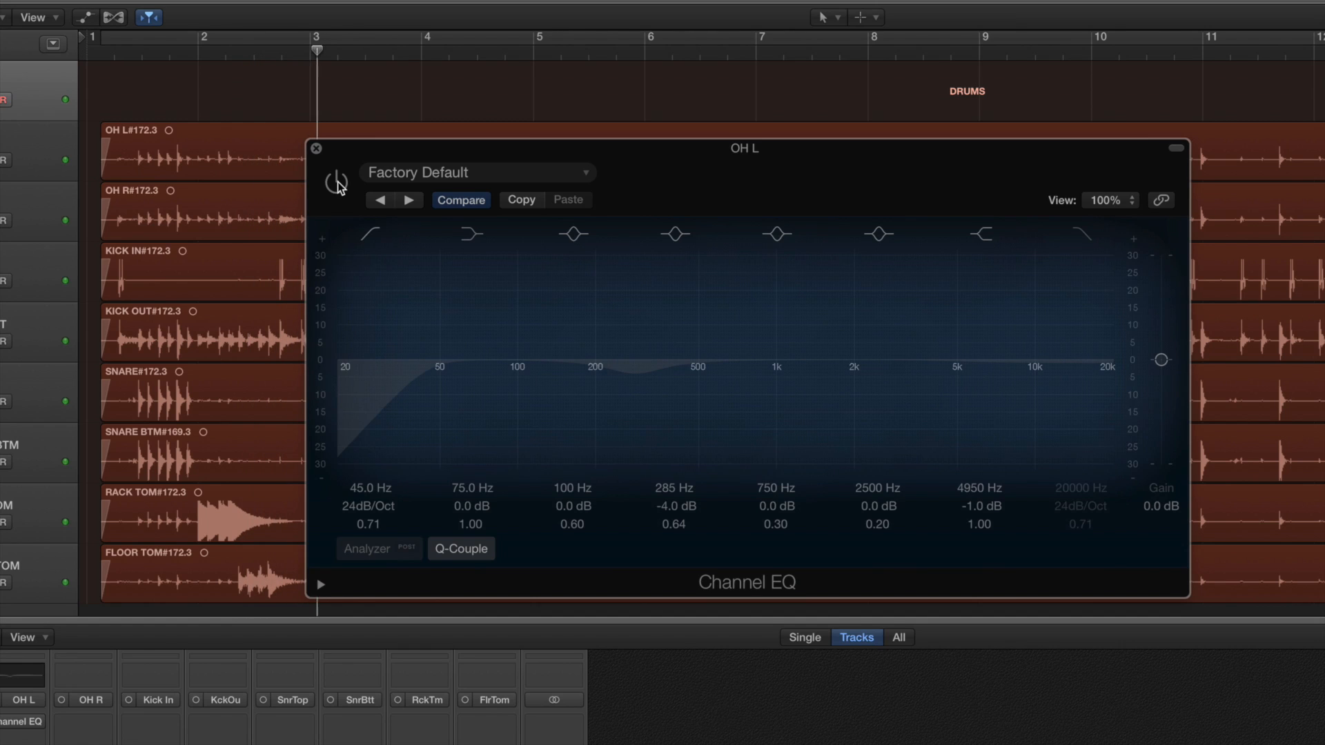
{"action": "left_click", "coordinate": [337, 183]}
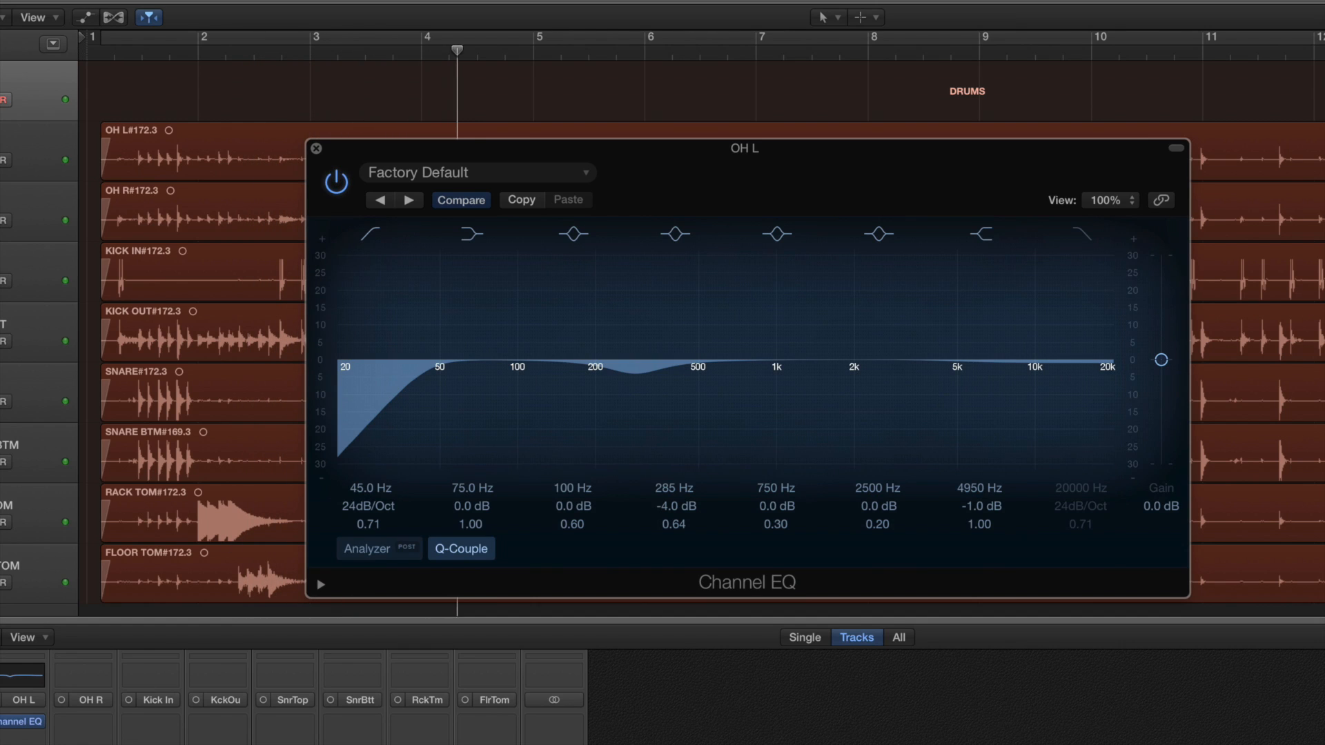
{"action": "left_click", "coordinate": [33, 744]}
{"action": "left_click", "coordinate": [336, 183]}
{"action": "left_click", "coordinate": [336, 183]}
{"action": "left_click", "coordinate": [336, 183]}
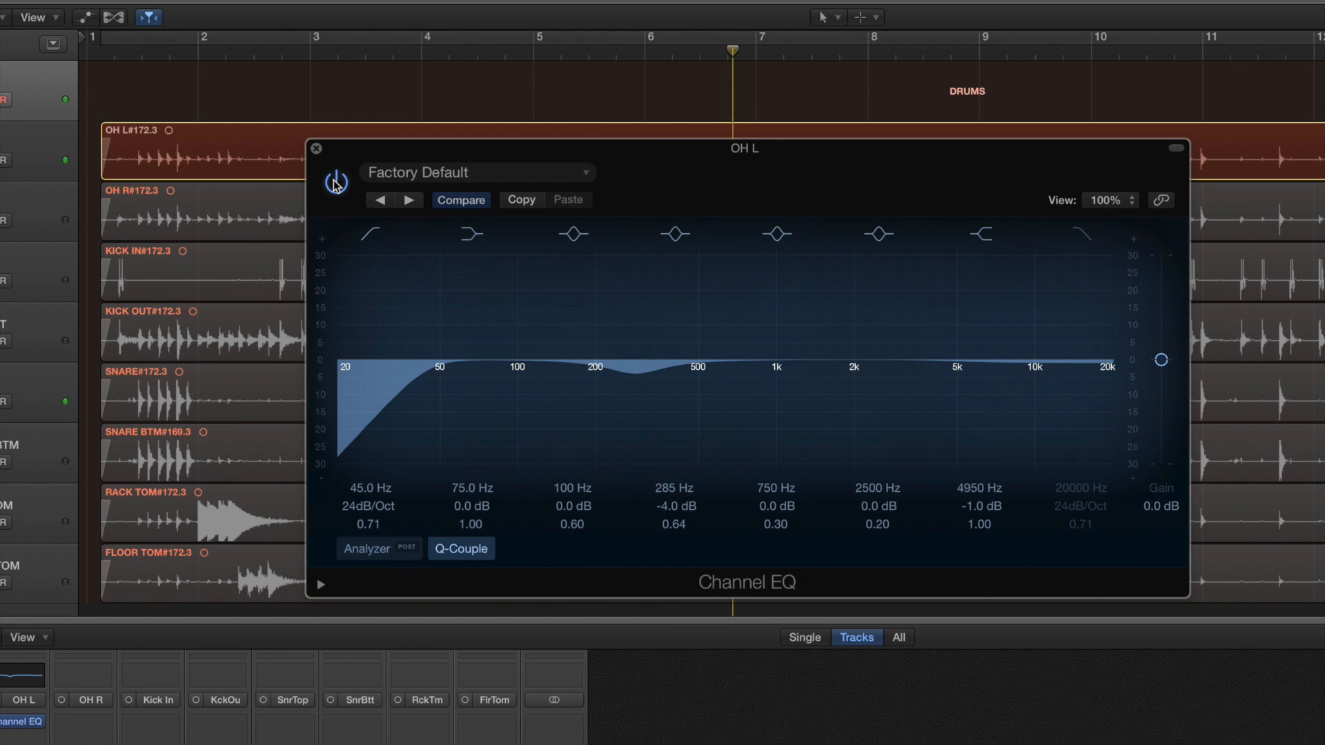
Close the OH L equalizer, turn off the channel's solo and play all the drums from the start
{"action": "left_click", "coordinate": [316, 148]}
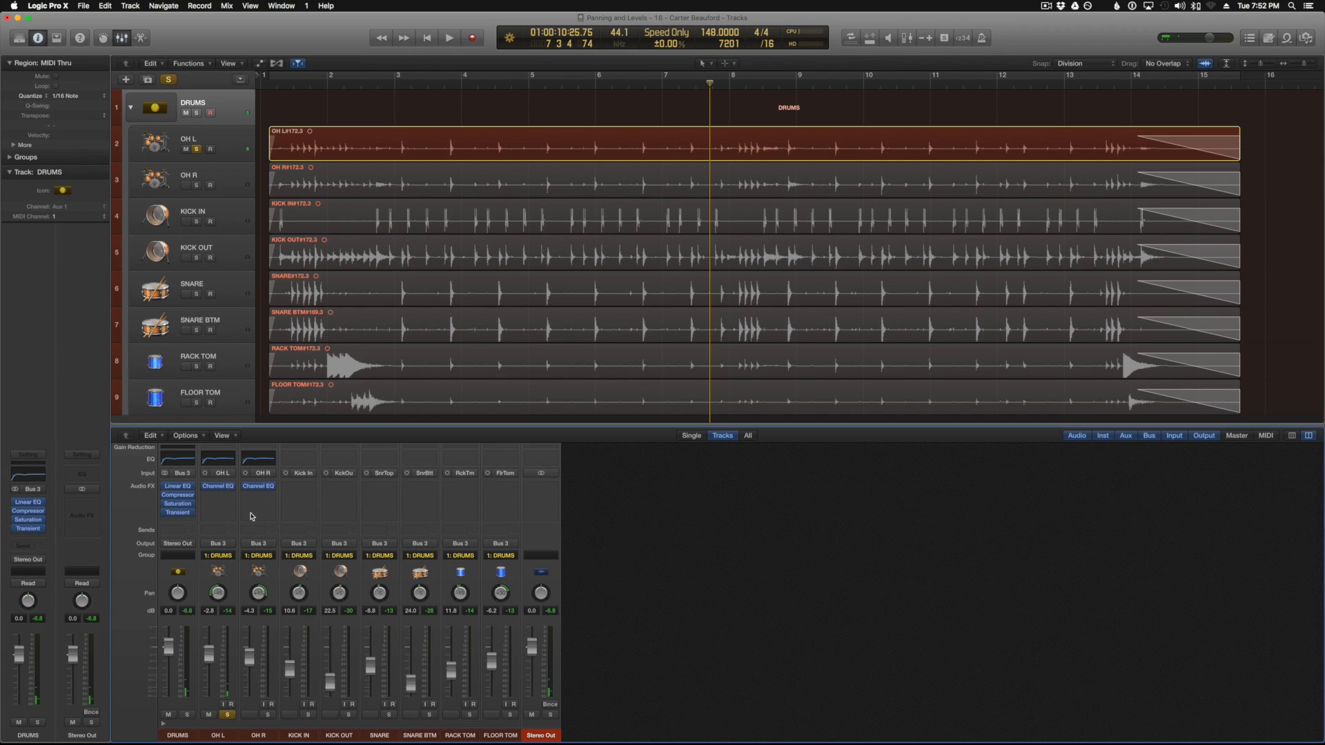
{"action": "left_click", "coordinate": [227, 714]}
{"action": "key", "text": "Return"}
{"action": "key", "text": "space"}
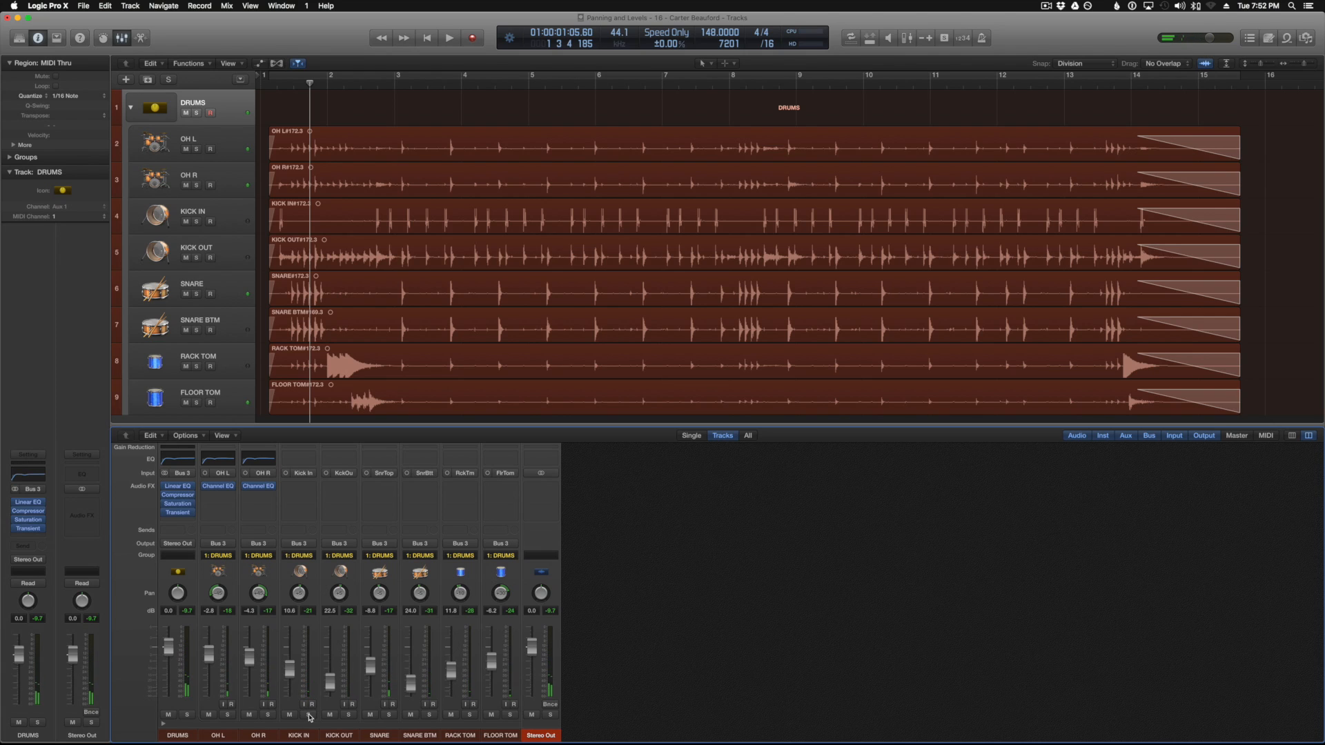
Solo the KICK IN channel and insert a Channel EQ on it
{"action": "left_click", "coordinate": [308, 715]}
{"action": "key", "text": "space"}
{"action": "left_click", "coordinate": [299, 486]}
{"action": "mouse_move", "coordinate": [318, 527]}
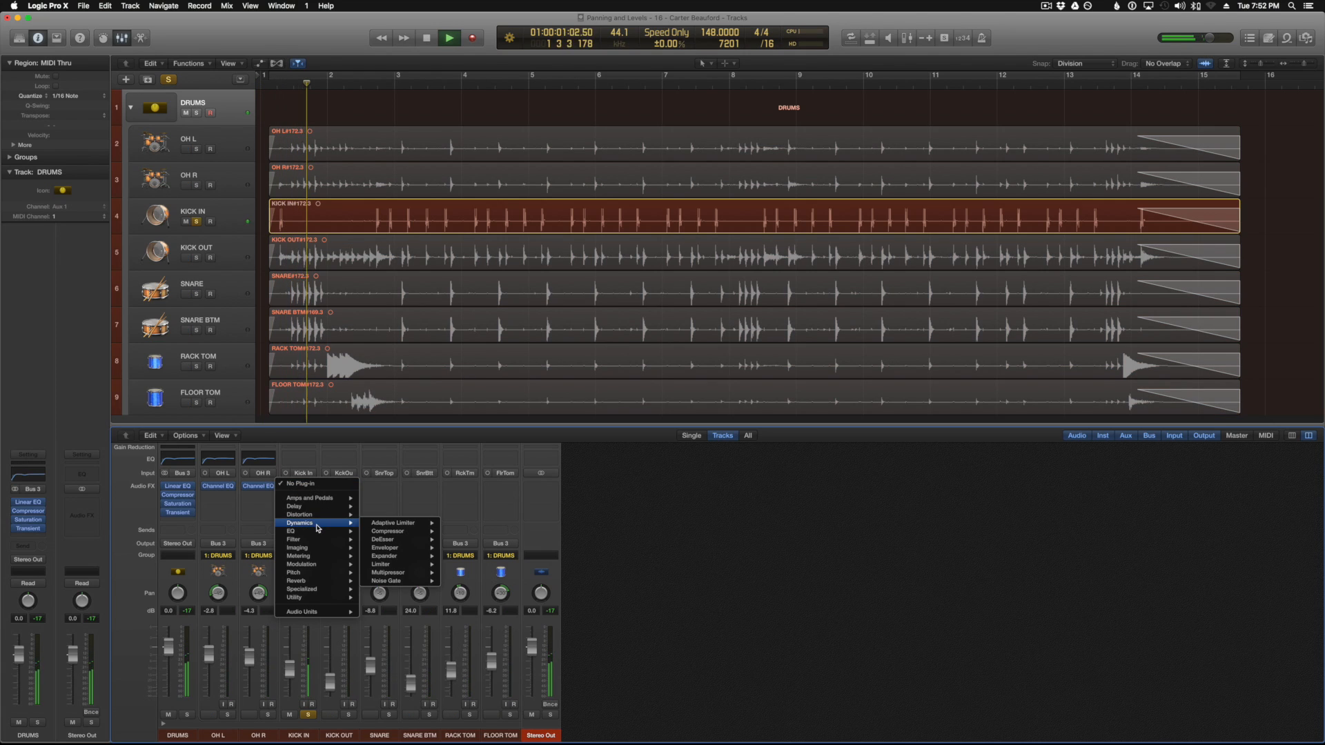
{"action": "left_click", "coordinate": [376, 532]}
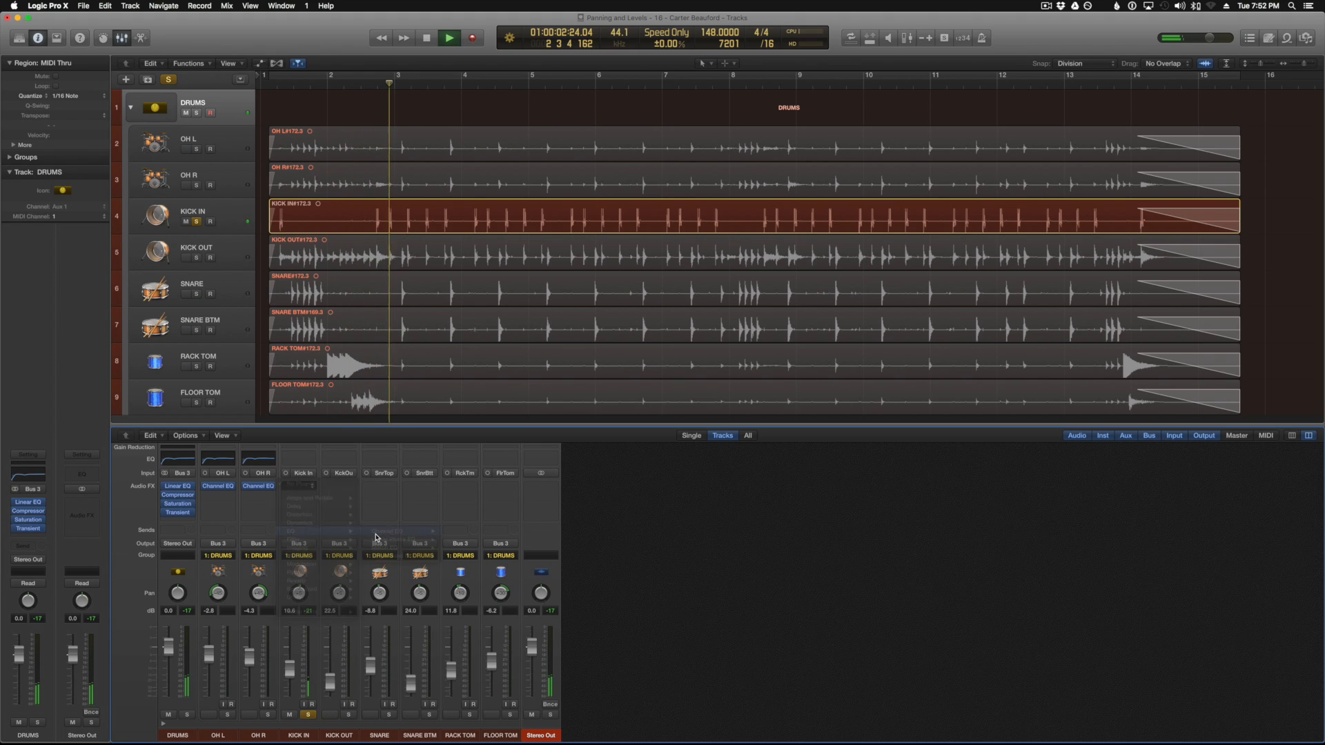
{"action": "left_click_drag", "start_coordinate": [283, 50], "coordinate": [633, 171]}
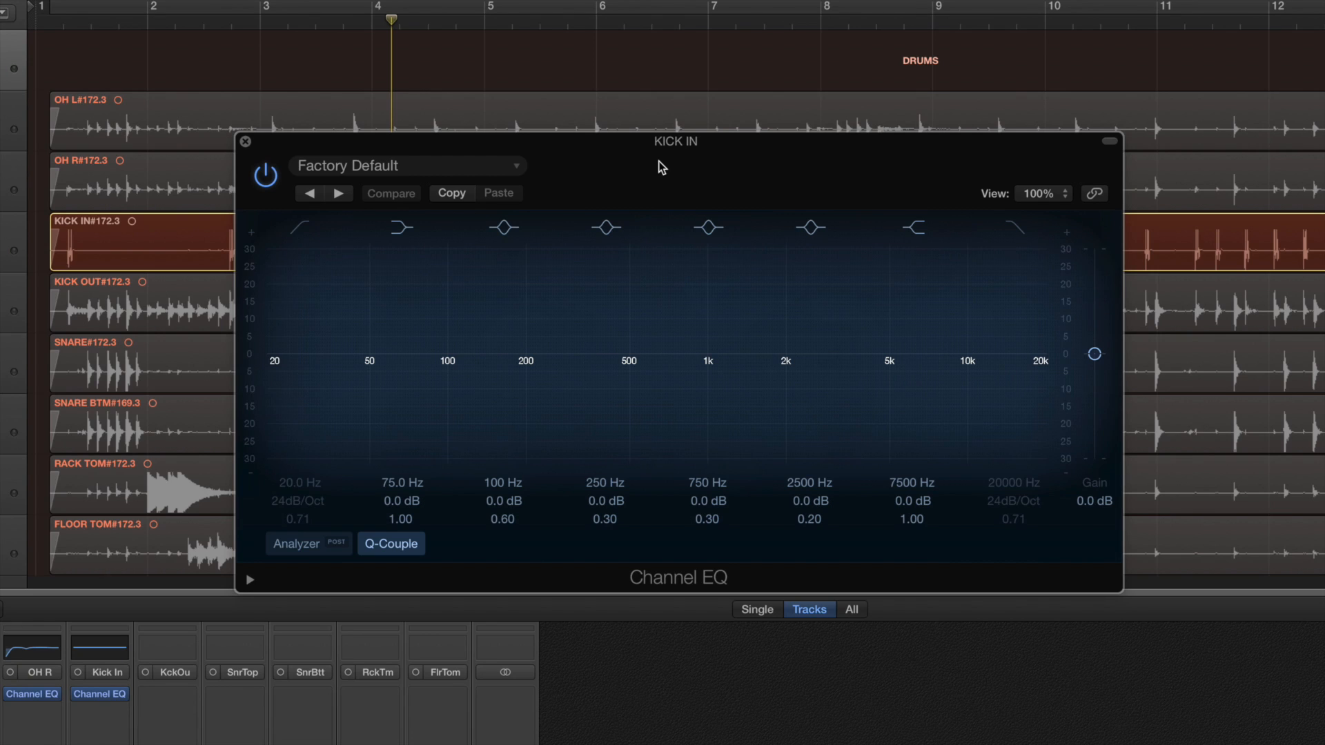
{"action": "left_click_drag", "start_coordinate": [658, 161], "coordinate": [686, 155]}
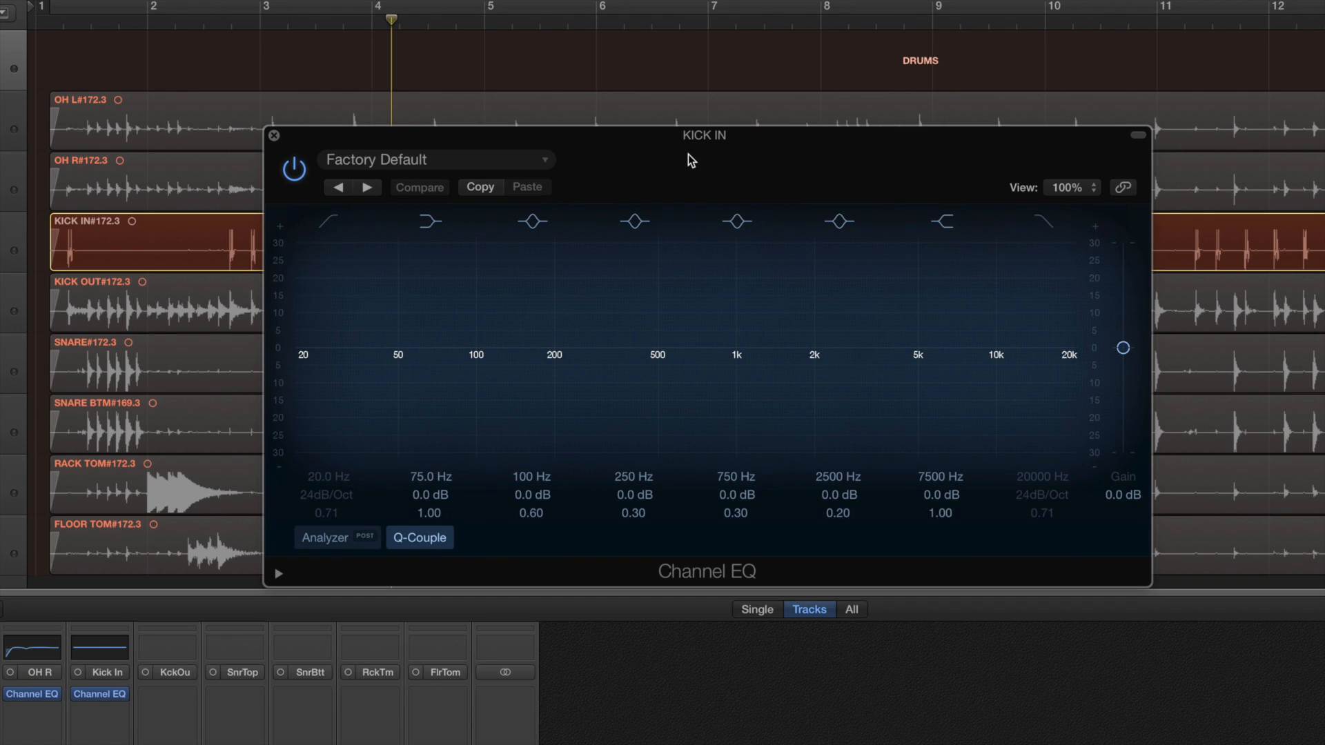
{"action": "left_click_drag", "start_coordinate": [689, 154], "coordinate": [694, 157]}
During playback, enable the KICK IN equalizer's low cut at 40 Hz, cut 6 dB at 340 Hz with Q 0.43 and boost 1.5 dB at 72 Hz
{"action": "key", "text": "space"}
{"action": "left_click", "coordinate": [336, 225]}
{"action": "mouse_move", "coordinate": [317, 386]}
{"action": "left_mouse_down"}
{"action": "mouse_move", "coordinate": [432, 417]}
{"action": "mouse_move", "coordinate": [585, 411]}
{"action": "mouse_move", "coordinate": [414, 387]}
{"action": "left_mouse_up"}
{"action": "left_click_drag", "start_coordinate": [590, 375], "coordinate": [628, 398]}
{"action": "left_click_drag", "start_coordinate": [639, 516], "coordinate": [639, 504]}
{"action": "mouse_move", "coordinate": [618, 433]}
{"action": "left_mouse_down"}
{"action": "mouse_move", "coordinate": [620, 362]}
{"action": "mouse_move", "coordinate": [562, 364]}
{"action": "mouse_move", "coordinate": [621, 367]}
{"action": "mouse_move", "coordinate": [612, 433]}
{"action": "left_mouse_up"}
{"action": "left_click_drag", "start_coordinate": [478, 417], "coordinate": [457, 399]}
Set a cycle range over the kick pattern from about bar 2.7 to bar 5.5, keeping the KICK IN equalizer open
{"action": "left_click_drag", "start_coordinate": [456, 135], "coordinate": [470, 378]}
{"action": "key", "text": "space"}
{"action": "left_click_drag", "start_coordinate": [226, 255], "coordinate": [551, 269]}
{"action": "key", "text": "super+u"}
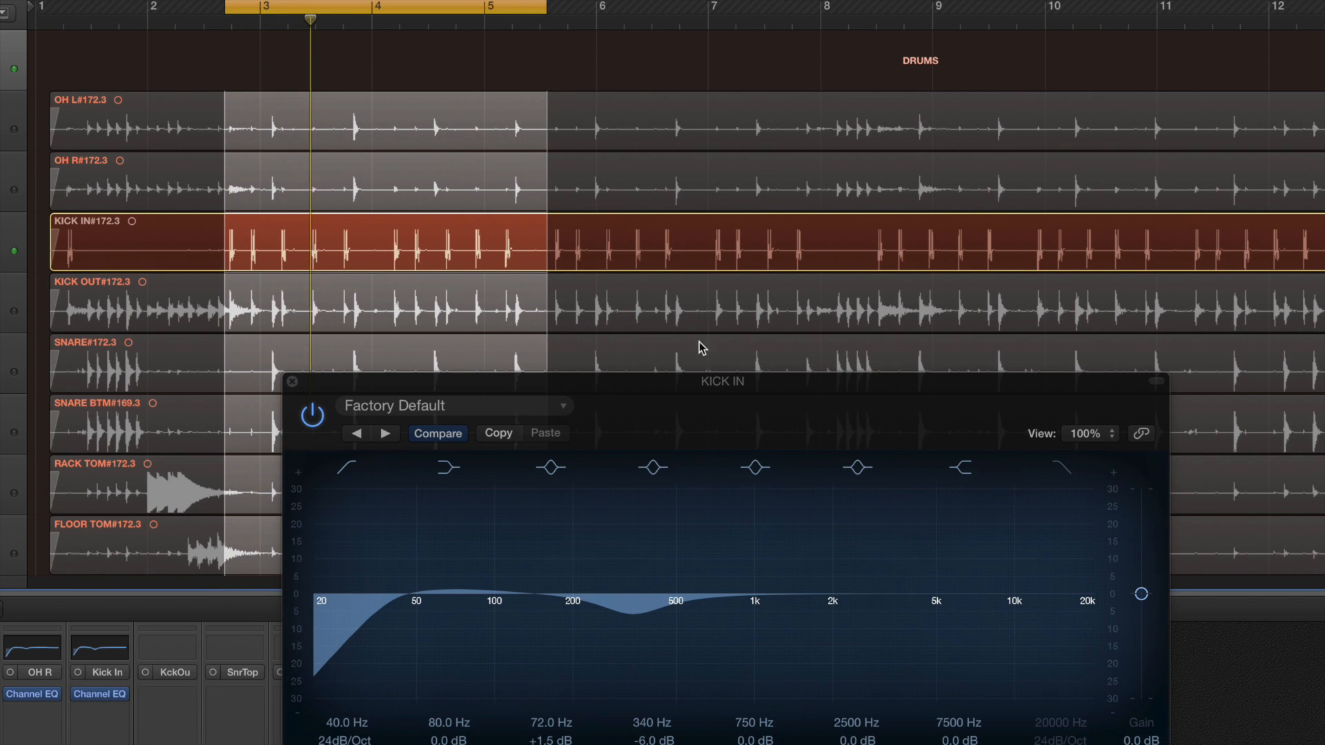
{"action": "left_click_drag", "start_coordinate": [745, 384], "coordinate": [714, 185]}
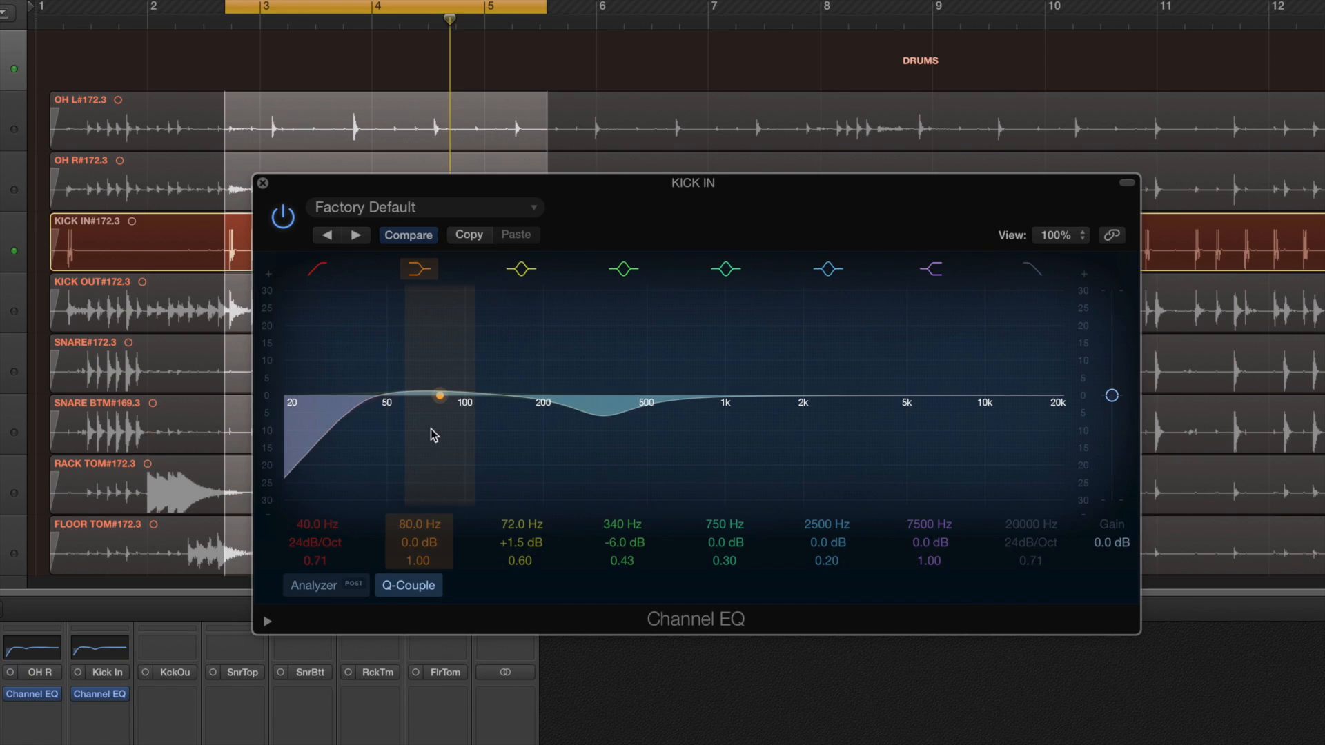
Retune the KICK IN low boost to +2 dB at 66 Hz and move the flat upper bands to 2550 Hz and 6300 Hz
{"action": "mouse_move", "coordinate": [413, 432]}
{"action": "left_mouse_down"}
{"action": "mouse_move", "coordinate": [428, 425]}
{"action": "mouse_move", "coordinate": [403, 418]}
{"action": "left_mouse_up"}
{"action": "left_click_drag", "start_coordinate": [817, 488], "coordinate": [819, 488]}
{"action": "left_click_drag", "start_coordinate": [950, 474], "coordinate": [925, 482]}
Enable the KICK IN equalizer's high cut at 7200 Hz with an 18 dB/Oct slope
{"action": "left_click", "coordinate": [1029, 276]}
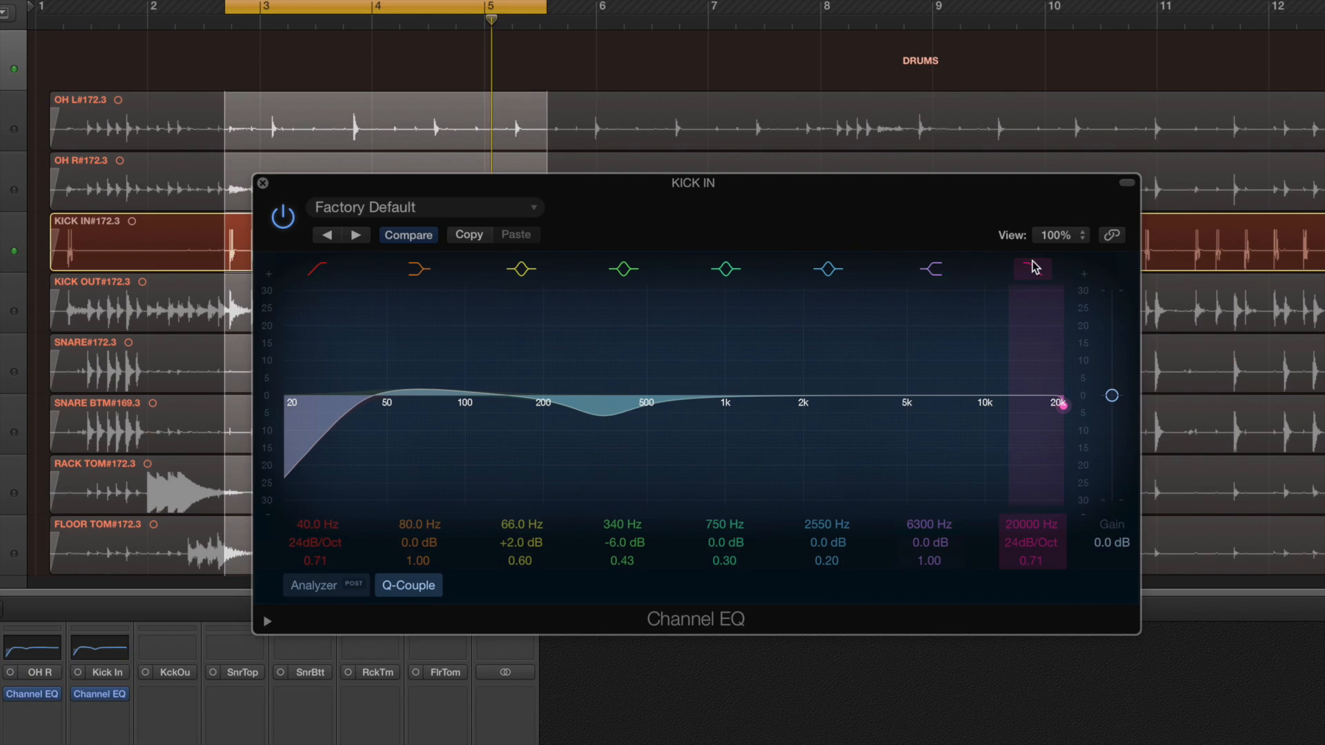
{"action": "left_click_drag", "start_coordinate": [1029, 435], "coordinate": [877, 432]}
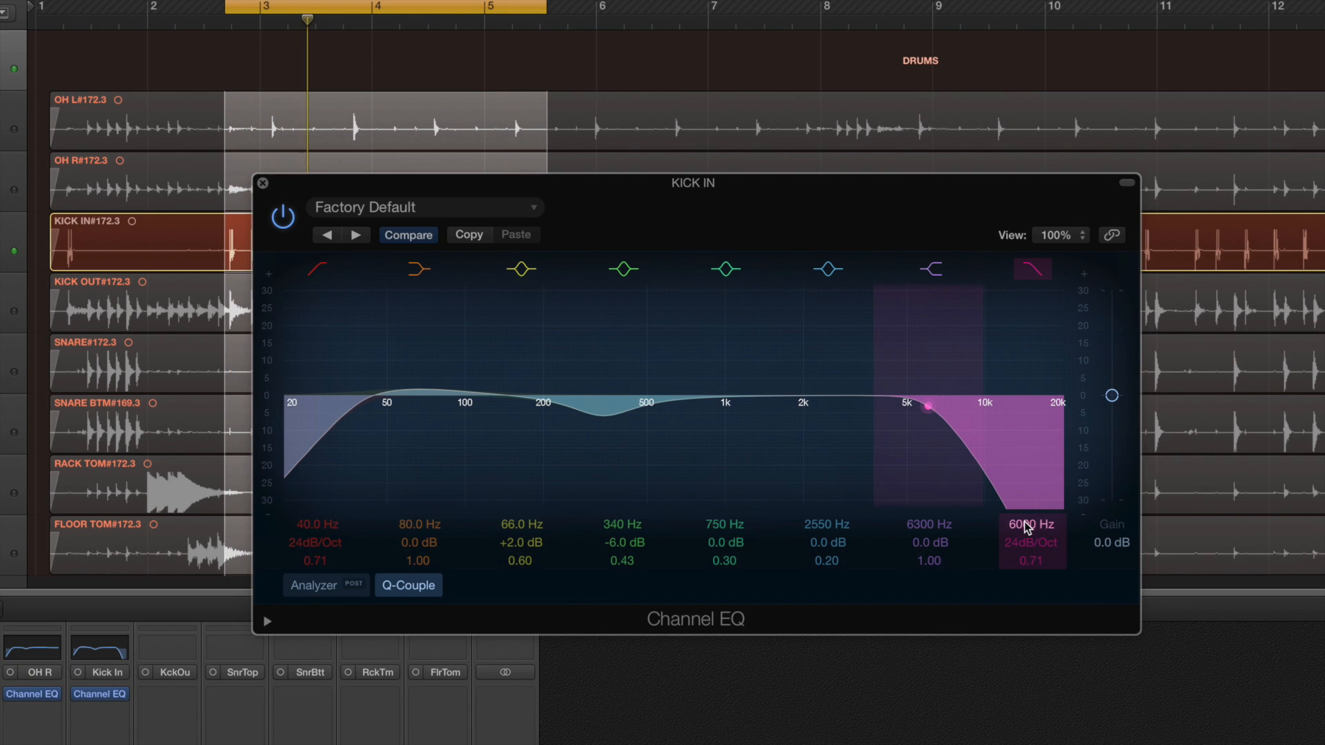
{"action": "left_click_drag", "start_coordinate": [1008, 545], "coordinate": [1008, 556]}
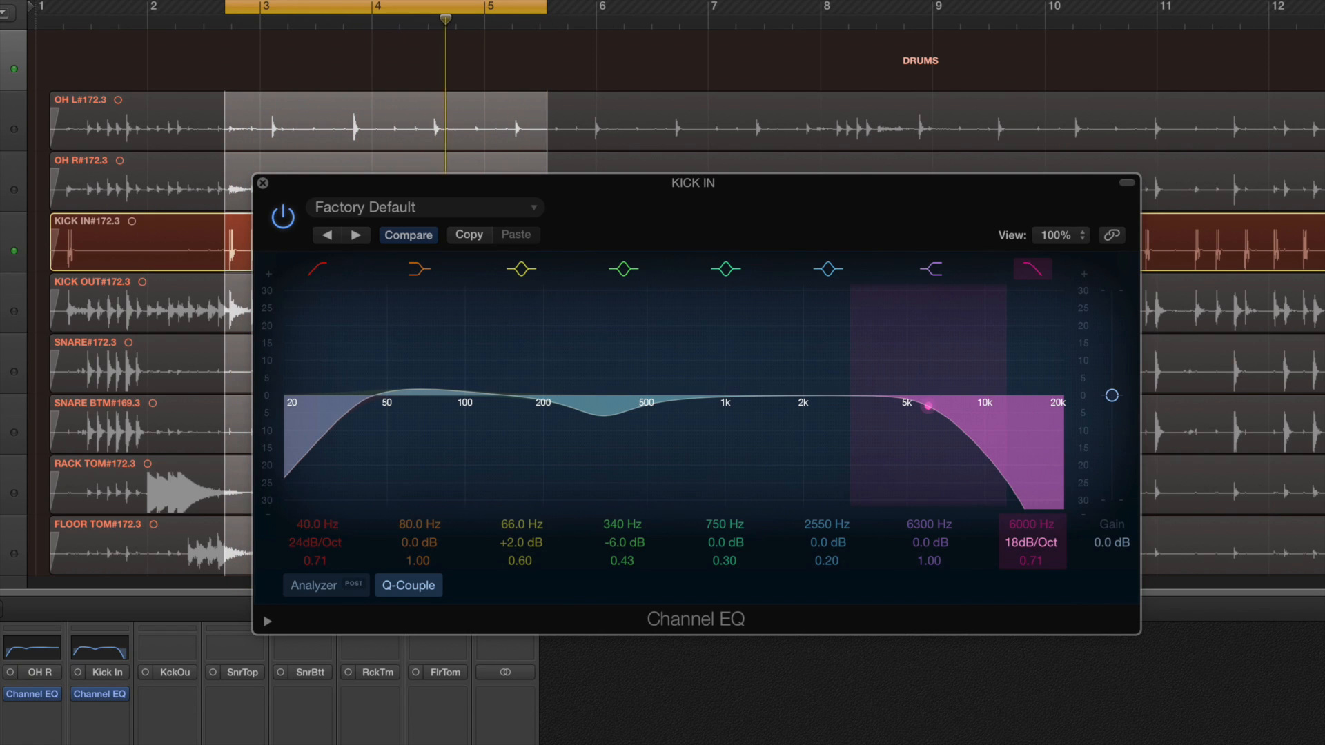
{"action": "mouse_move", "coordinate": [935, 464]}
{"action": "left_mouse_down"}
{"action": "mouse_move", "coordinate": [1044, 446]}
{"action": "mouse_move", "coordinate": [931, 447]}
{"action": "left_mouse_up"}
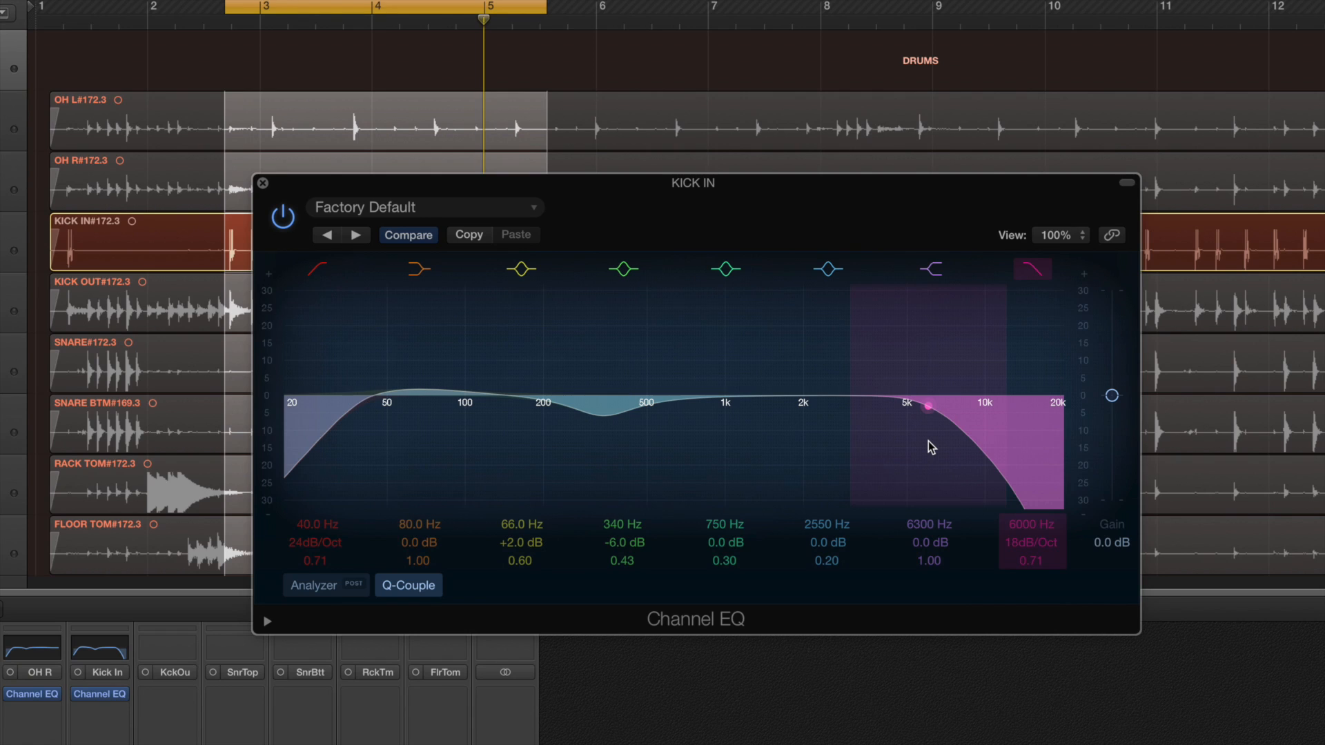
{"action": "mouse_move", "coordinate": [933, 447]}
{"action": "left_mouse_down"}
{"action": "mouse_move", "coordinate": [958, 437]}
{"action": "mouse_move", "coordinate": [925, 432]}
{"action": "mouse_move", "coordinate": [917, 450]}
{"action": "mouse_move", "coordinate": [999, 435]}
{"action": "mouse_move", "coordinate": [881, 441]}
{"action": "mouse_move", "coordinate": [955, 431]}
{"action": "mouse_move", "coordinate": [943, 433]}
{"action": "left_mouse_up"}
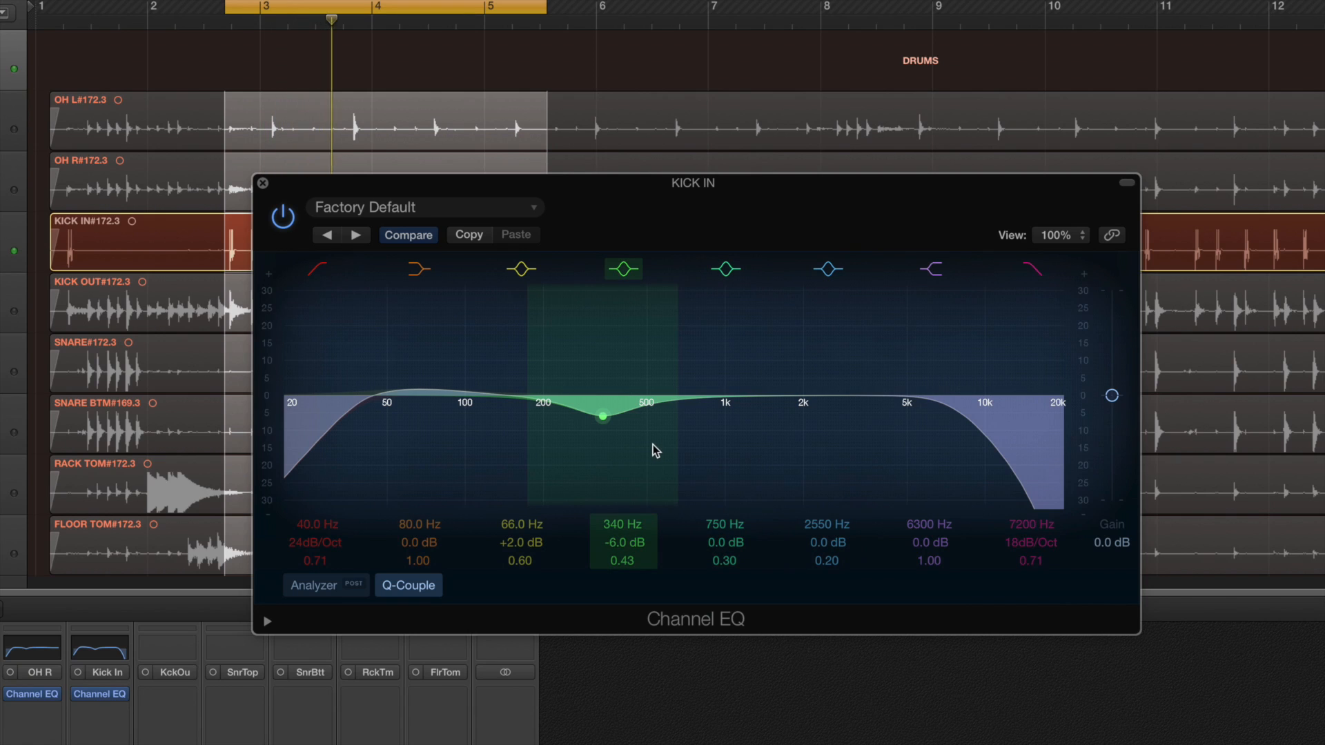
Compare the KICK IN equalizer bypassed and enabled, raise its 66 Hz boost to +3 dB and close it
{"action": "left_click", "coordinate": [283, 218]}
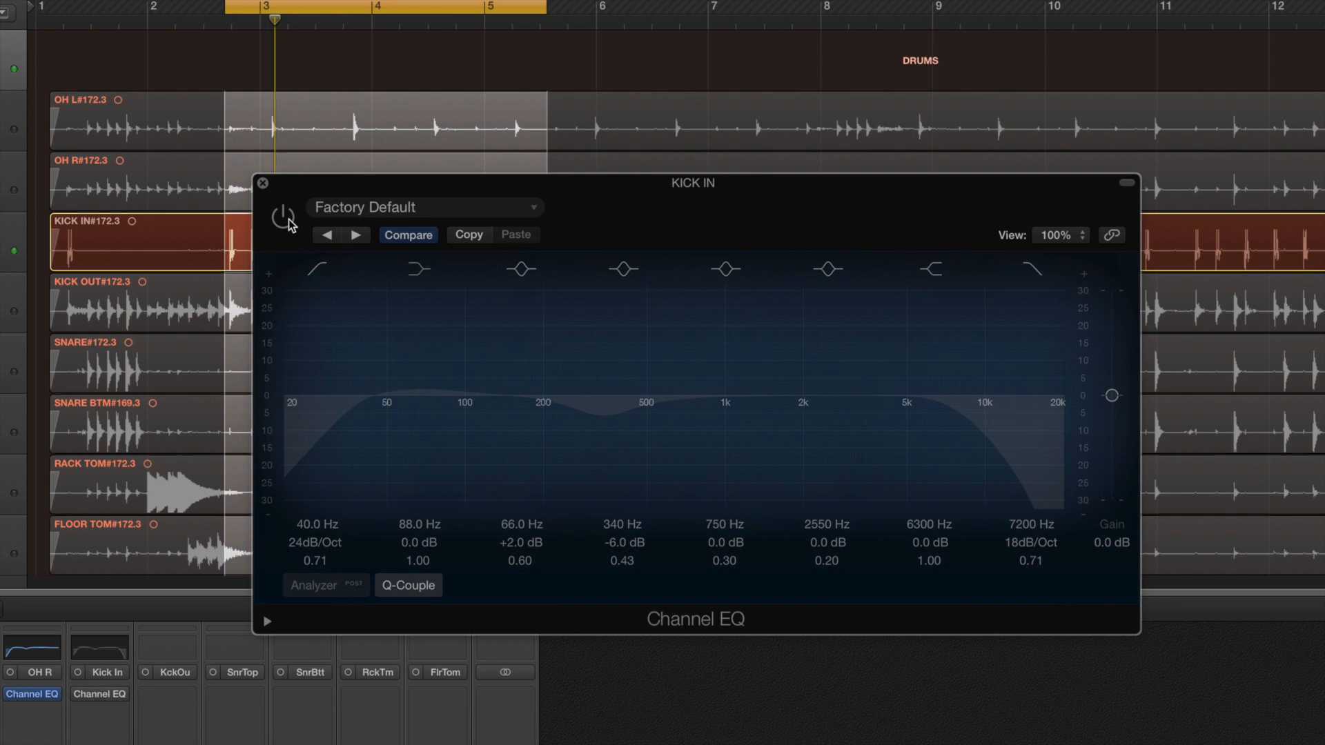
{"action": "left_click", "coordinate": [288, 222]}
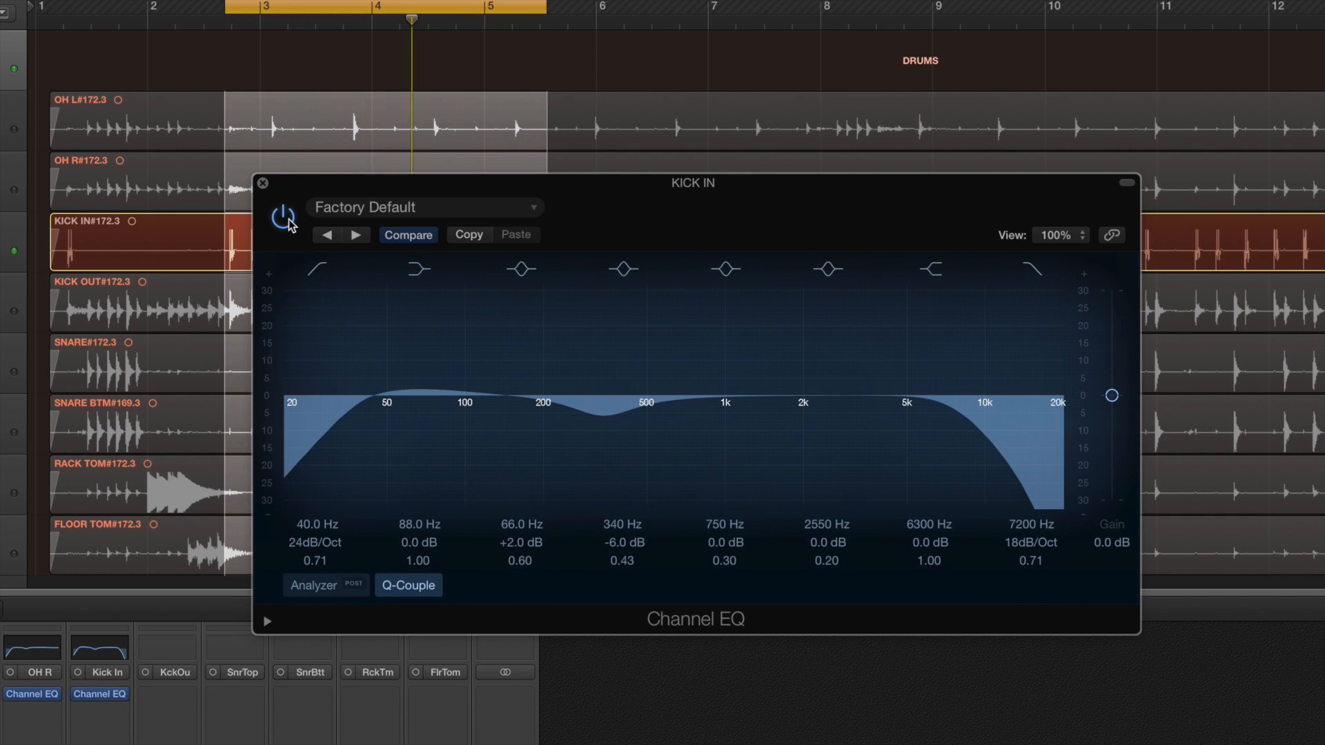
{"action": "left_click_drag", "start_coordinate": [521, 543], "coordinate": [521, 538]}
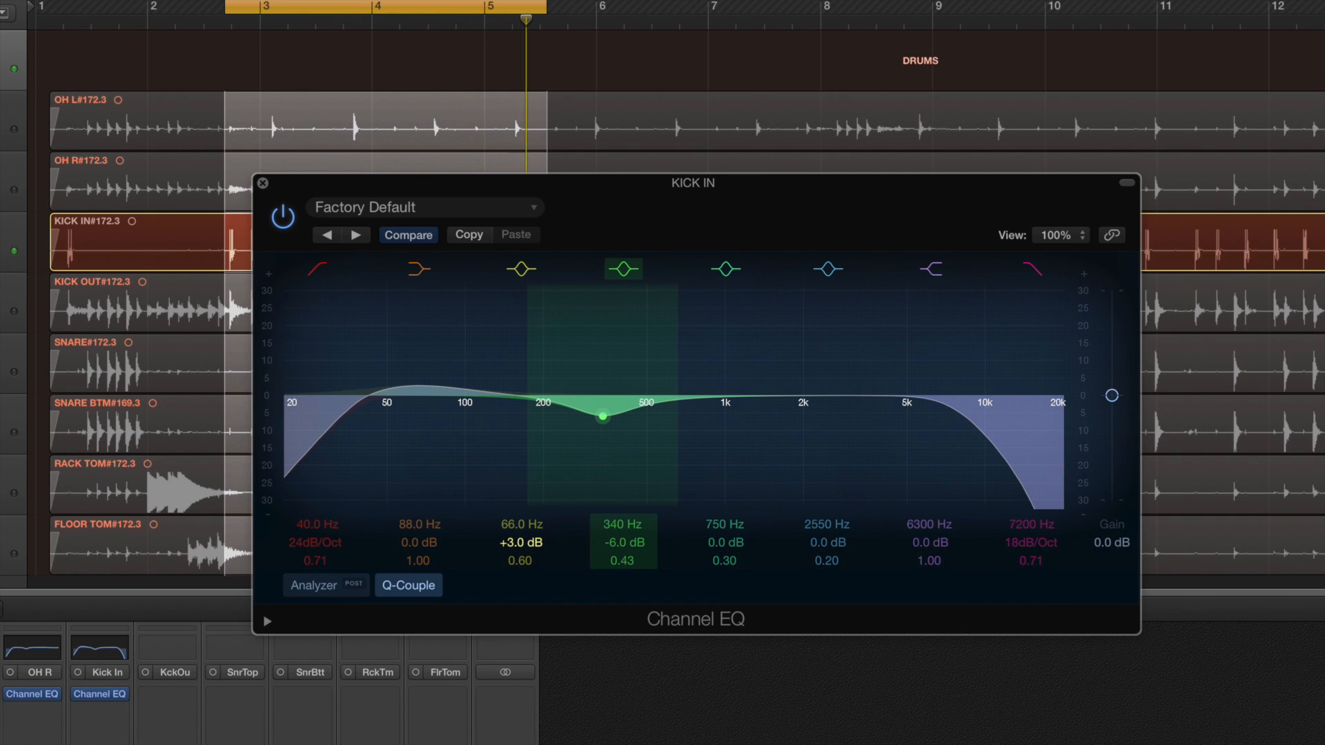
{"action": "left_click", "coordinate": [263, 185]}
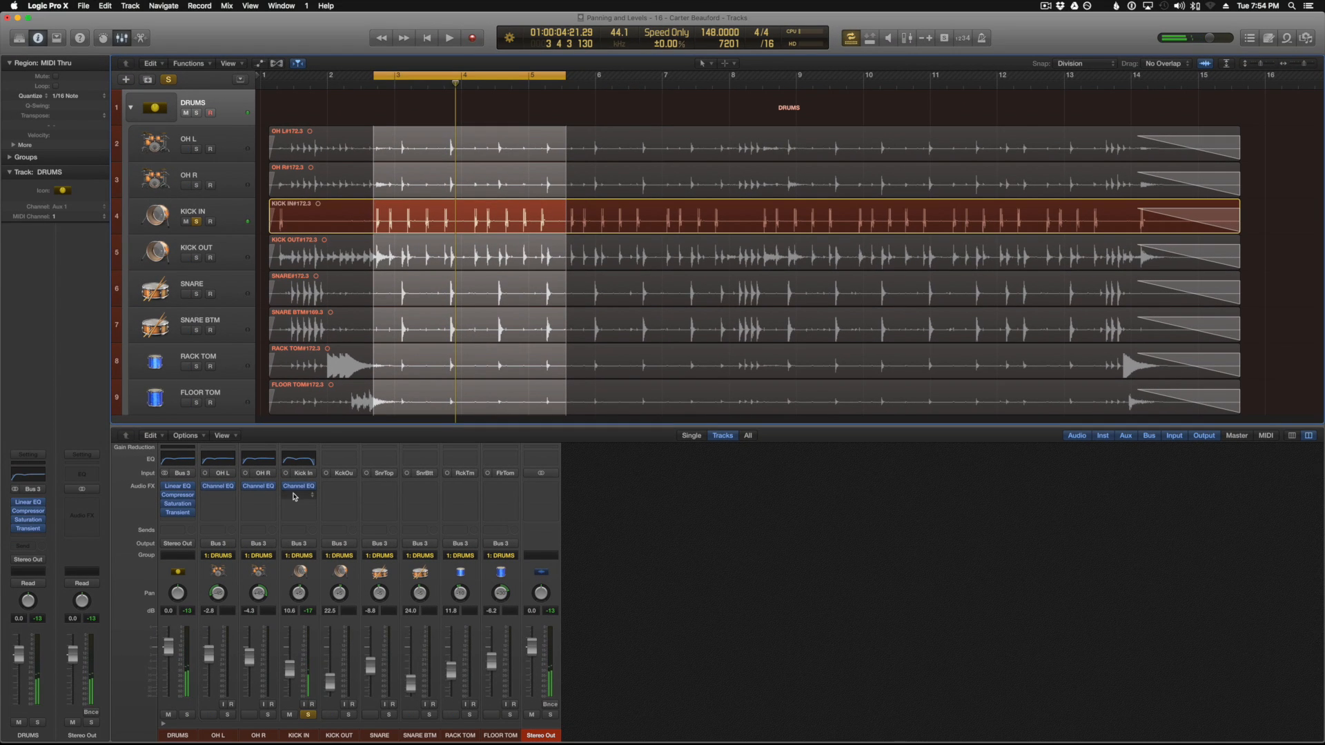
Insert a mono Compressor after the Channel EQ on the KICK IN channel
{"action": "left_click", "coordinate": [293, 496]}
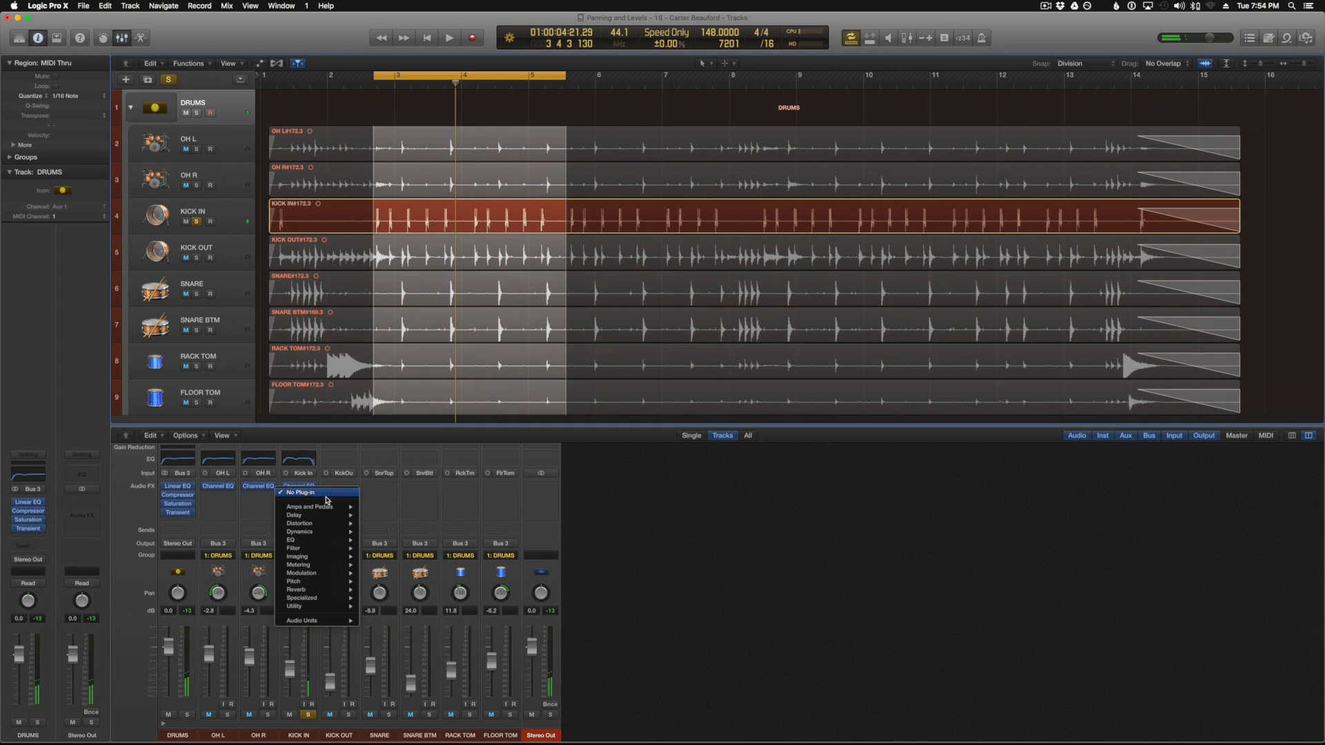
{"action": "mouse_move", "coordinate": [334, 533]}
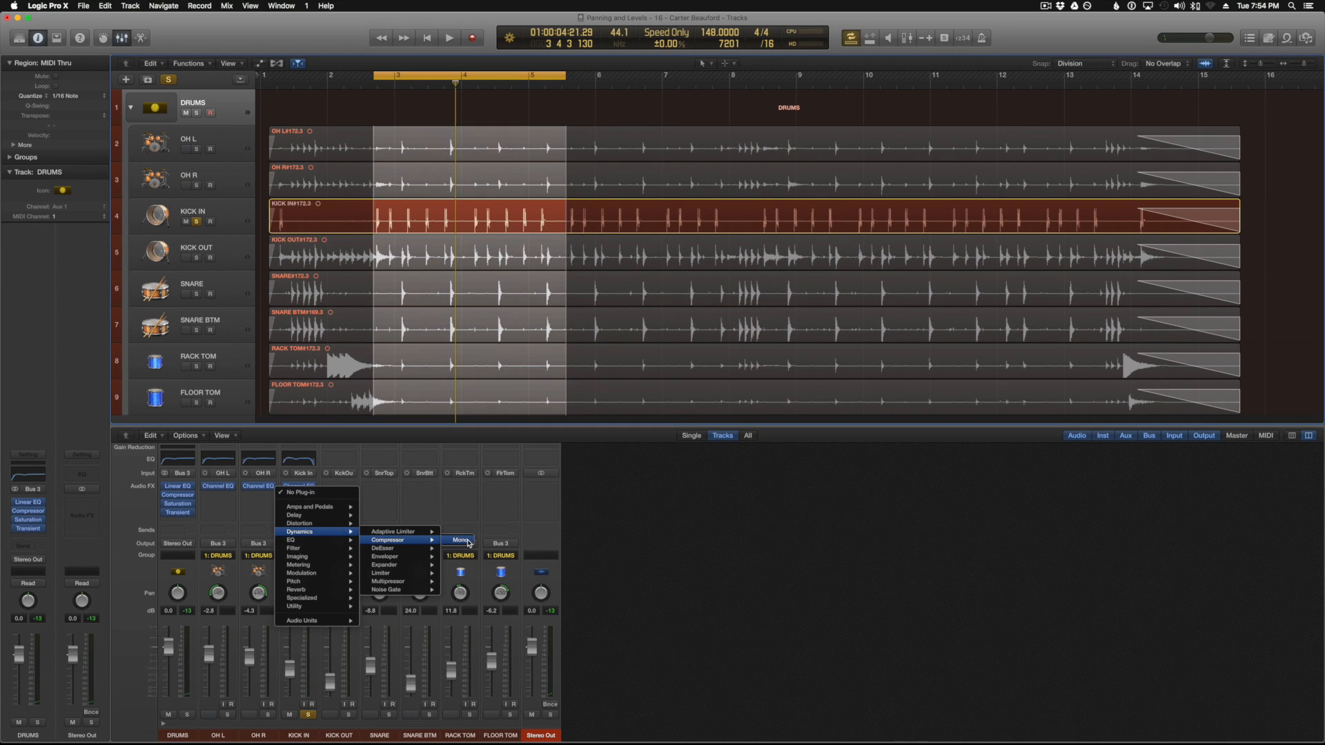
{"action": "left_click", "coordinate": [468, 542]}
{"action": "left_click_drag", "start_coordinate": [338, 70], "coordinate": [667, 171]}
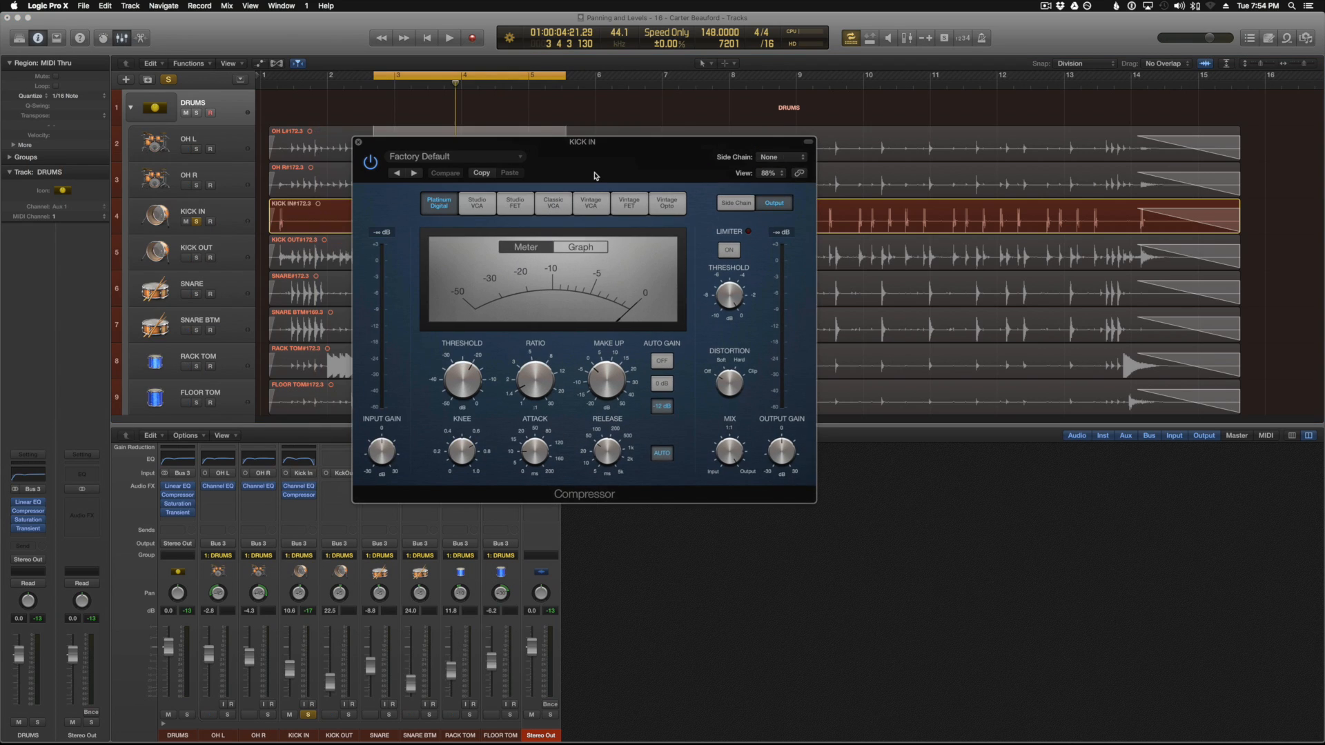
Load the Type R Kick Drum preset into the KICK IN compressor, with auto gain off and make-up gain at 0 dB
{"action": "left_click", "coordinate": [451, 157]}
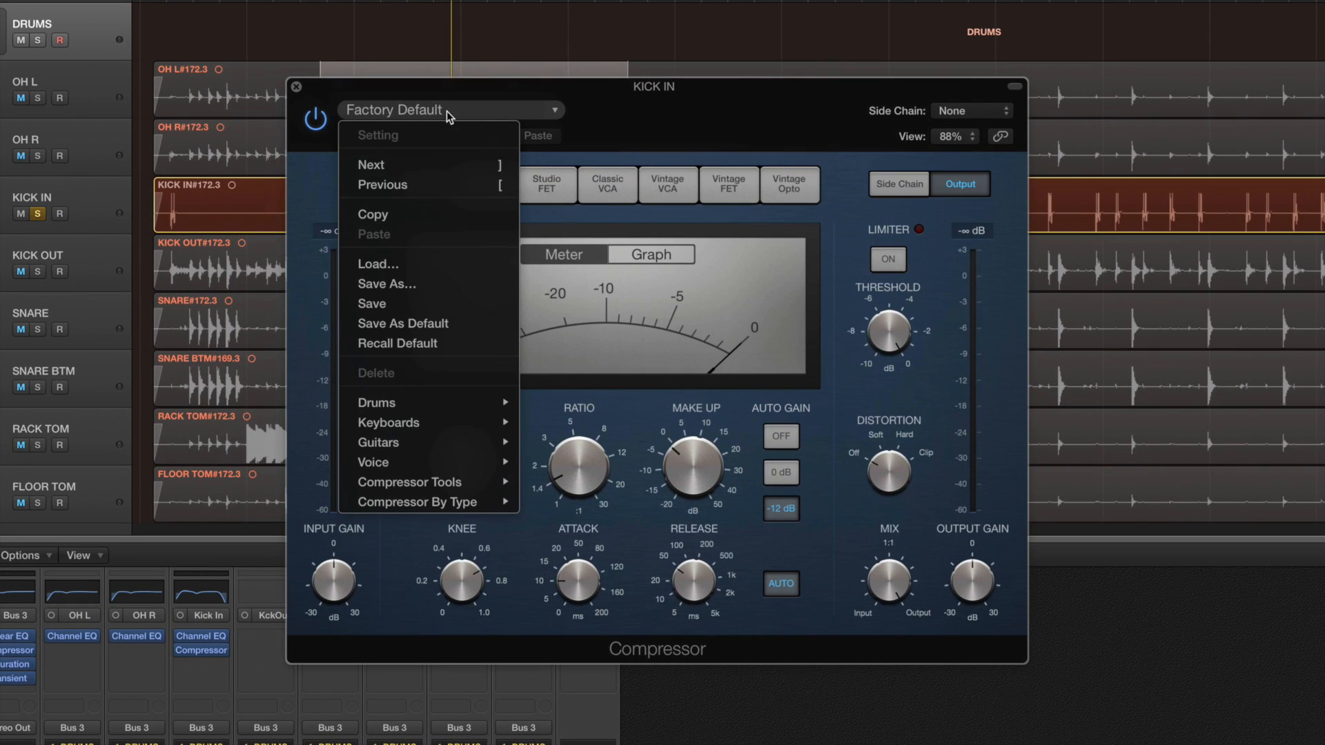
{"action": "mouse_move", "coordinate": [472, 406]}
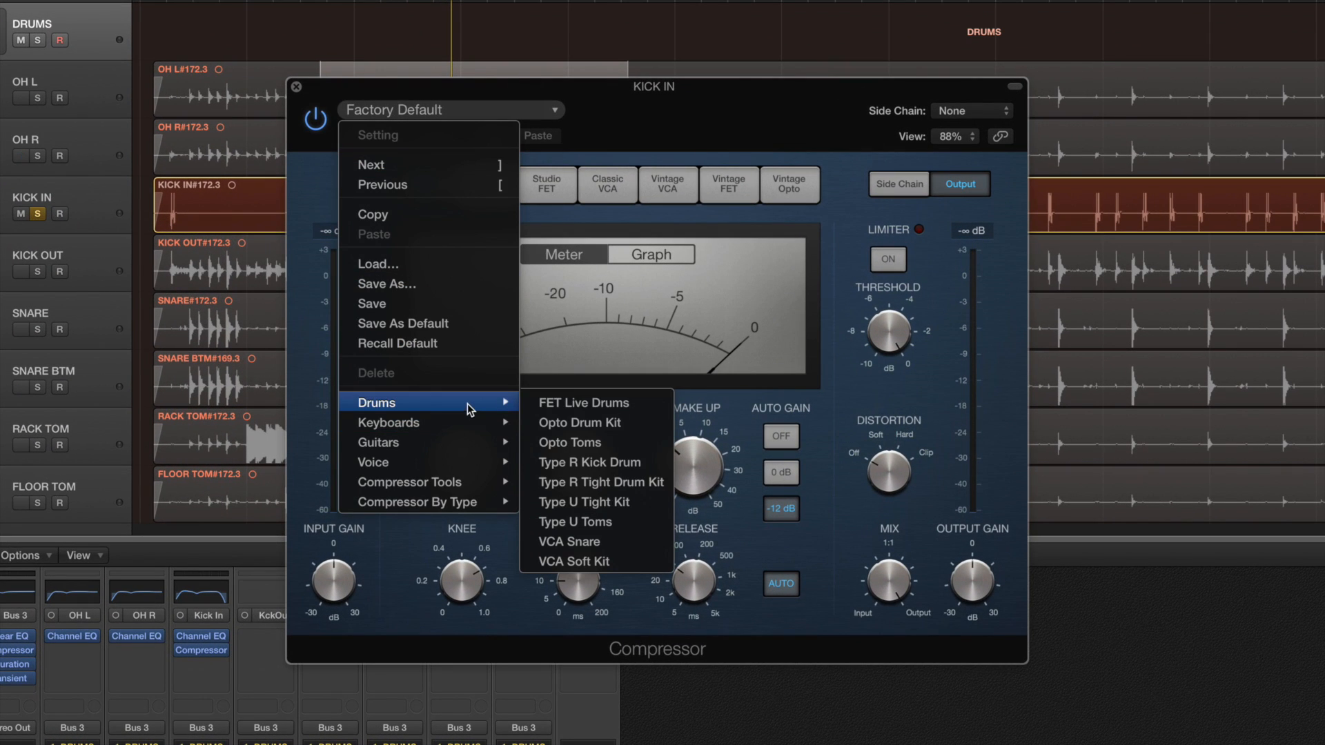
{"action": "left_click", "coordinate": [610, 462]}
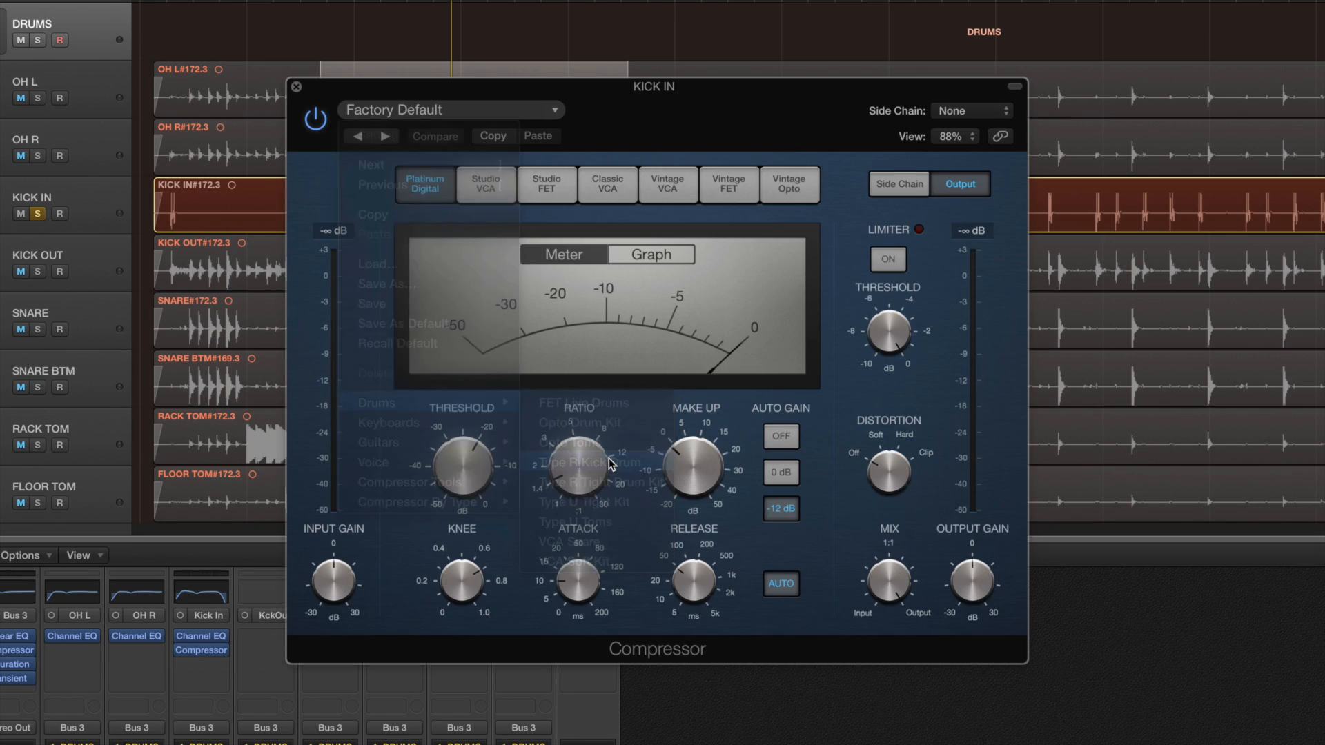
{"action": "left_click", "coordinate": [773, 437]}
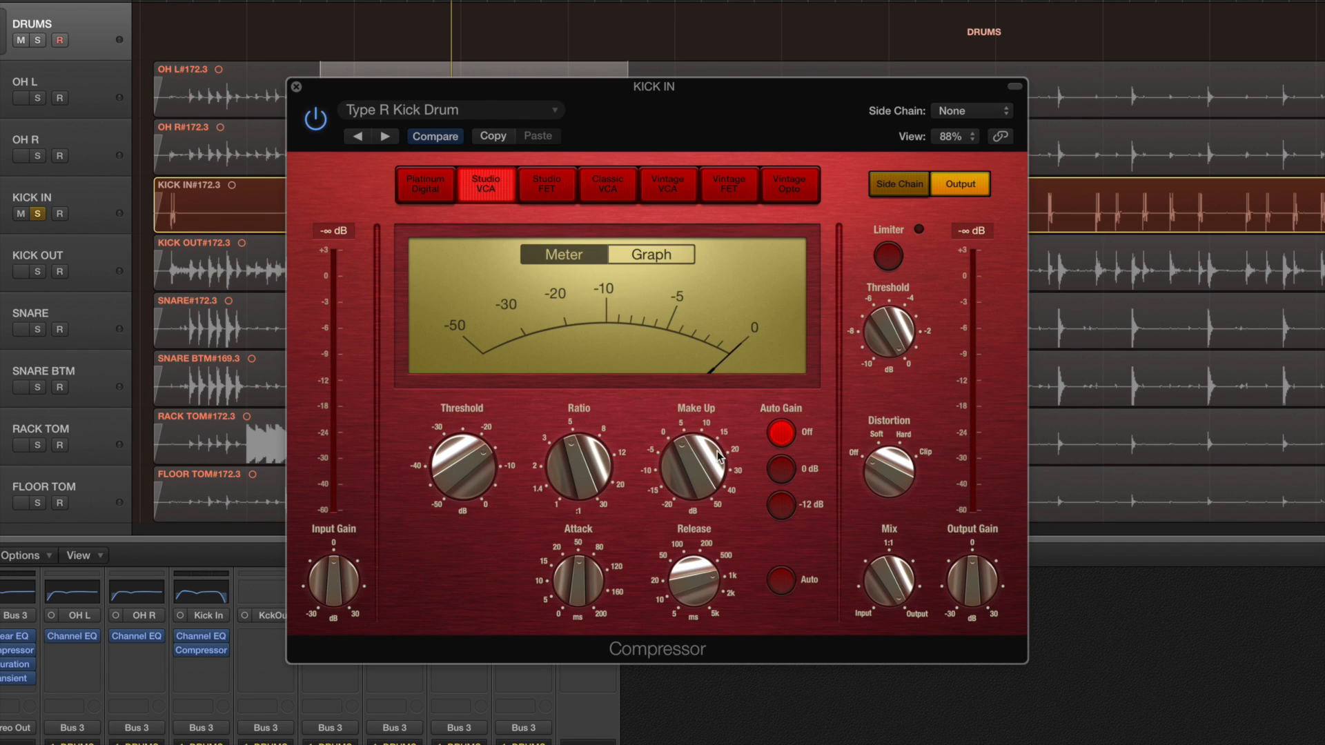
{"action": "left_click", "coordinate": [667, 481], "text": "alt"}
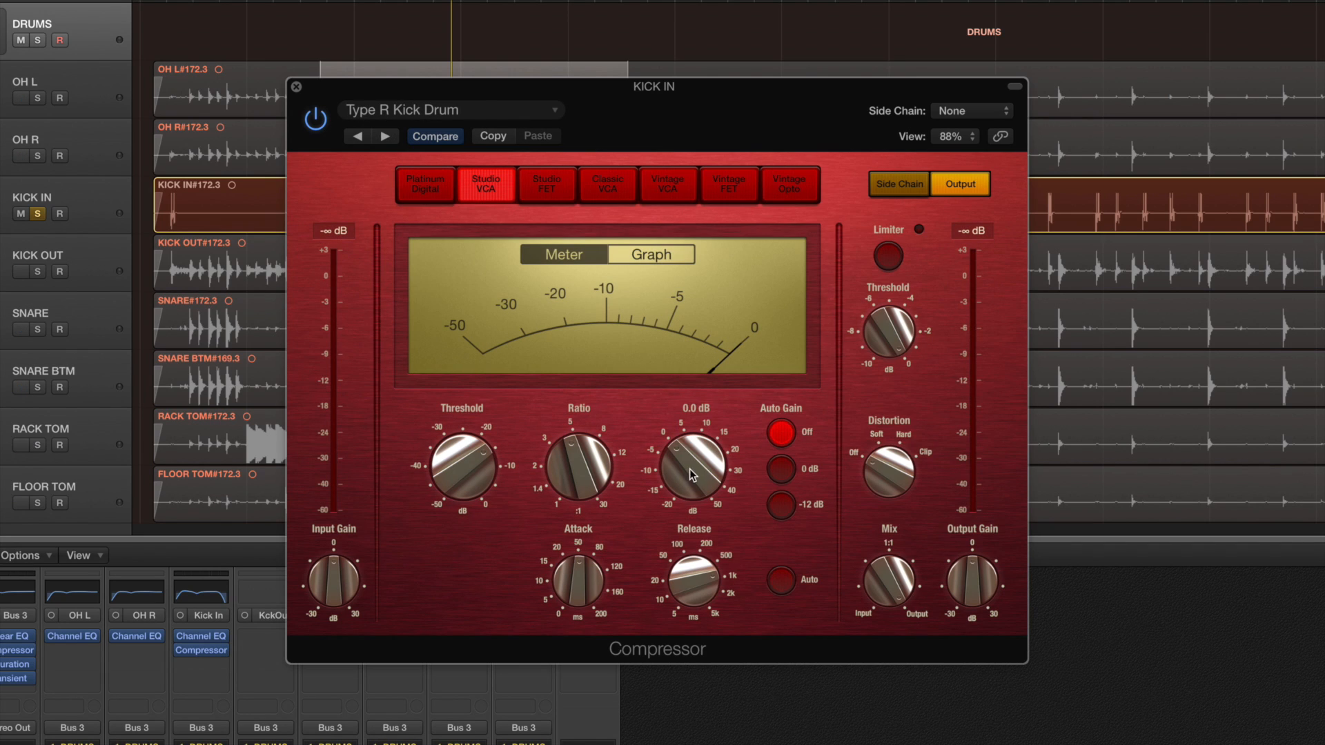
Lower the KICK IN compressor's threshold by ear during playback and compare the compressor bypassed and enabled
{"action": "left_click_drag", "start_coordinate": [445, 470], "coordinate": [454, 573]}
{"action": "key", "text": "space"}
{"action": "left_click_drag", "start_coordinate": [450, 469], "coordinate": [446, 519]}
{"action": "left_click", "coordinate": [310, 123]}
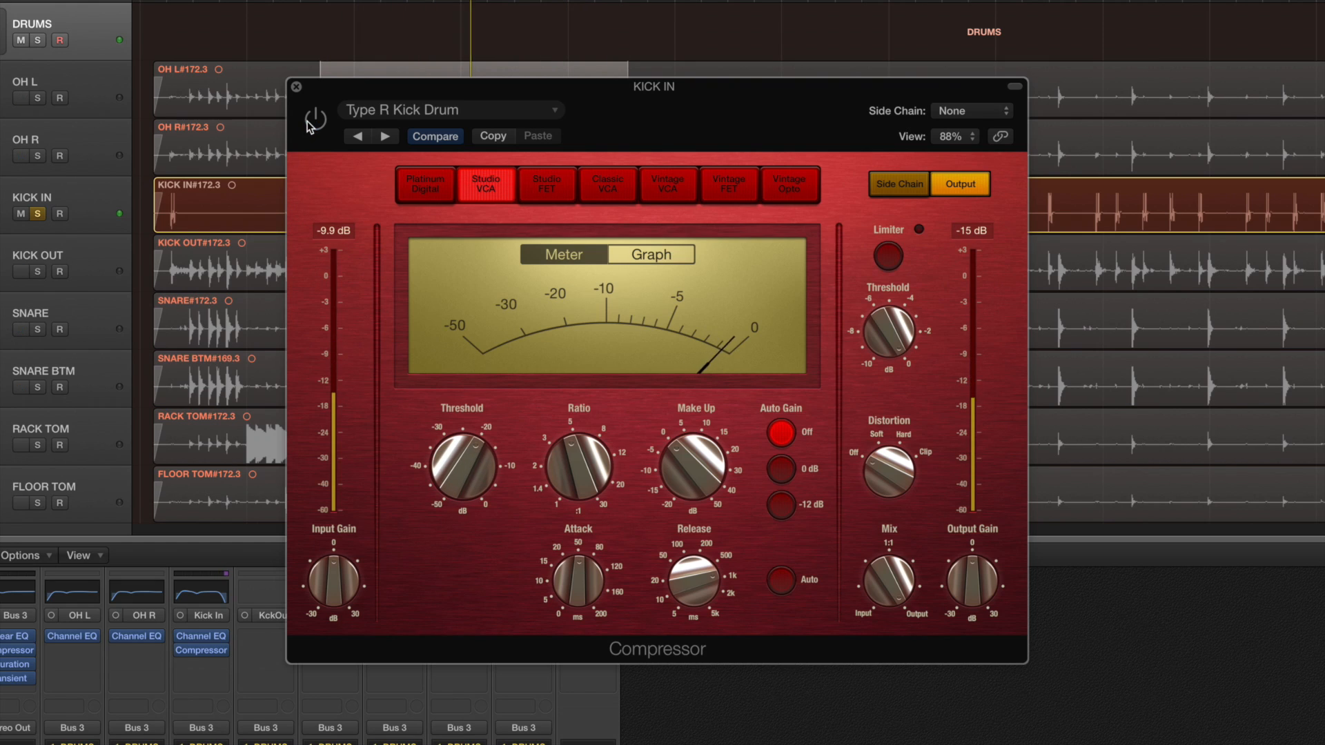
{"action": "left_click", "coordinate": [310, 123]}
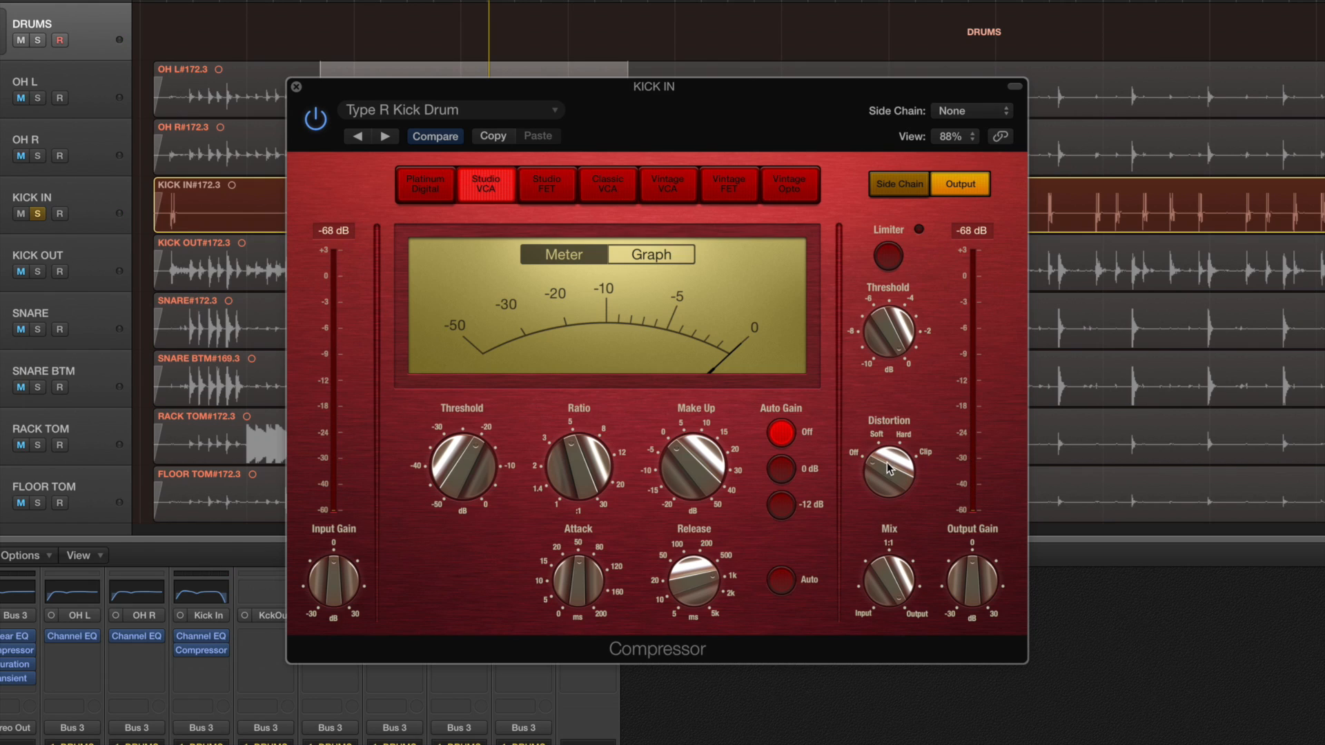
Set the KICK IN compressor's distortion to Soft, comparing it with Off during playback
{"action": "left_click_drag", "start_coordinate": [884, 464], "coordinate": [876, 433]}
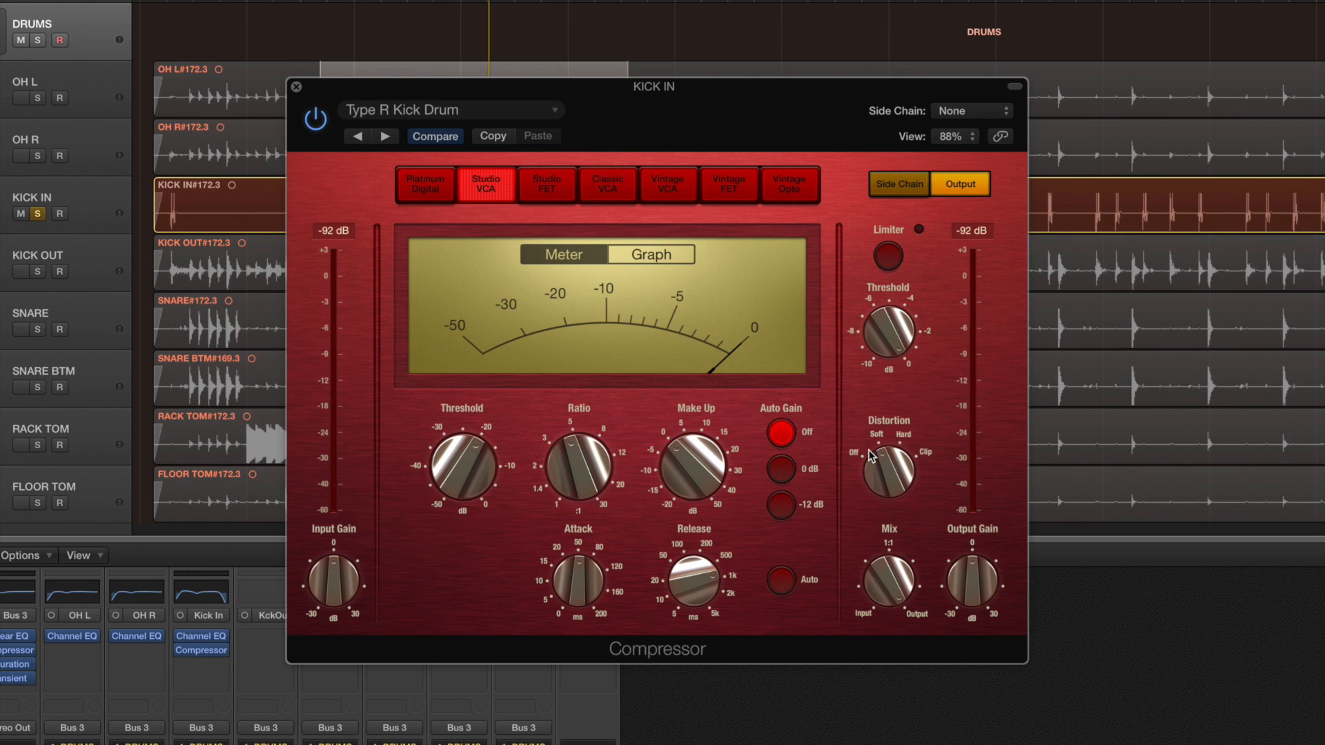
{"action": "key", "text": "space"}
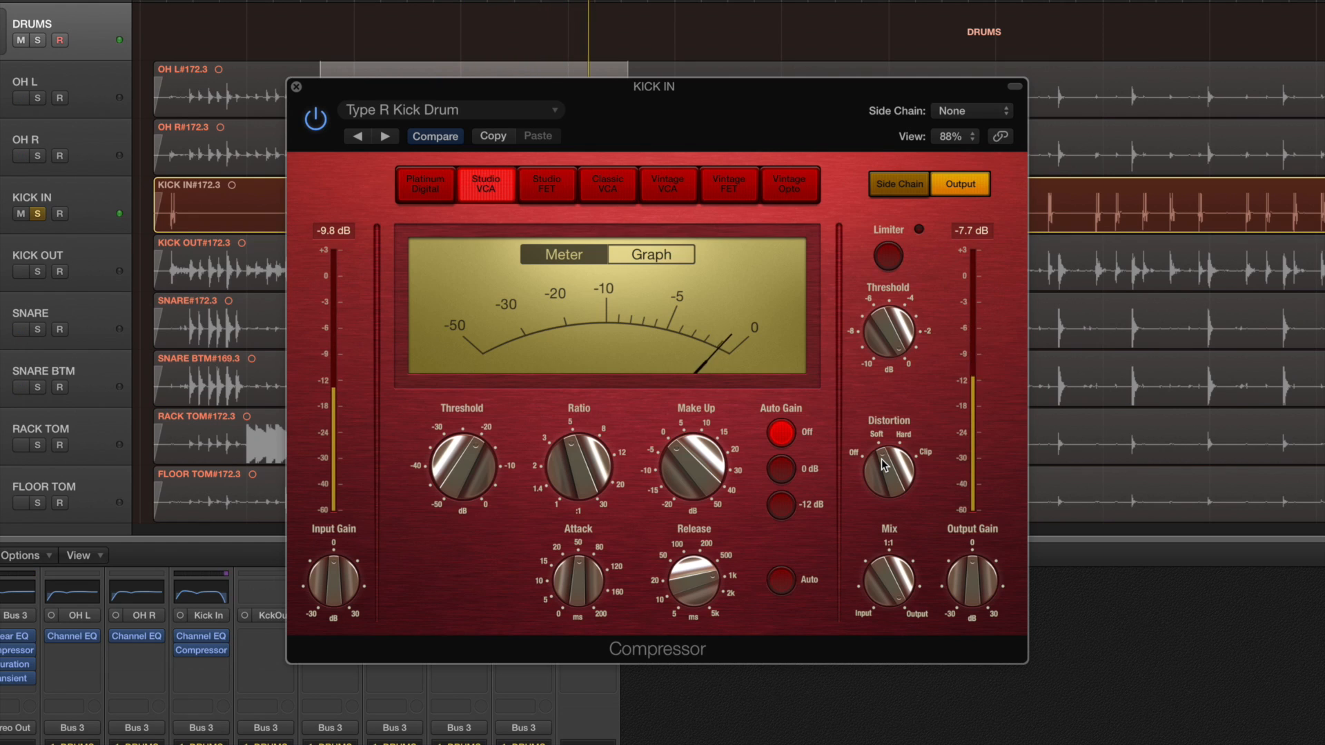
{"action": "left_click_drag", "start_coordinate": [882, 461], "coordinate": [883, 474]}
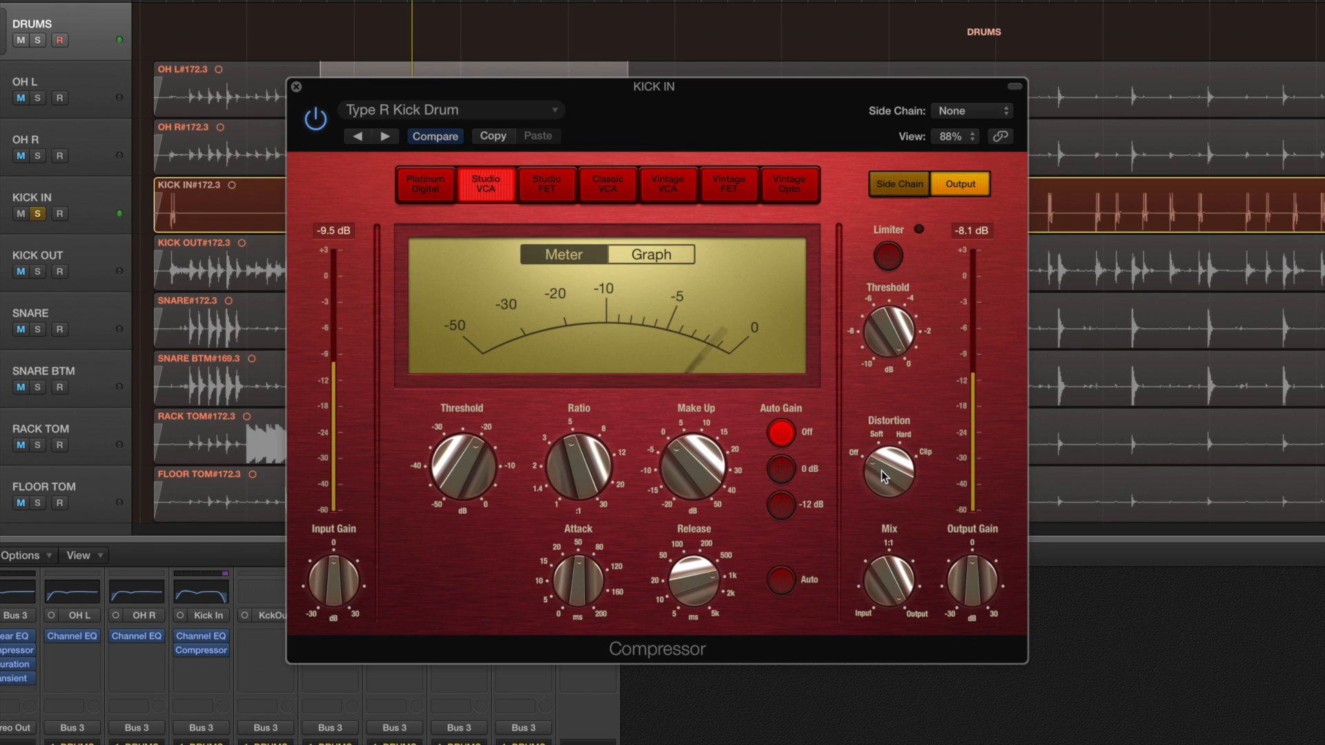
{"action": "left_click_drag", "start_coordinate": [884, 475], "coordinate": [881, 438]}
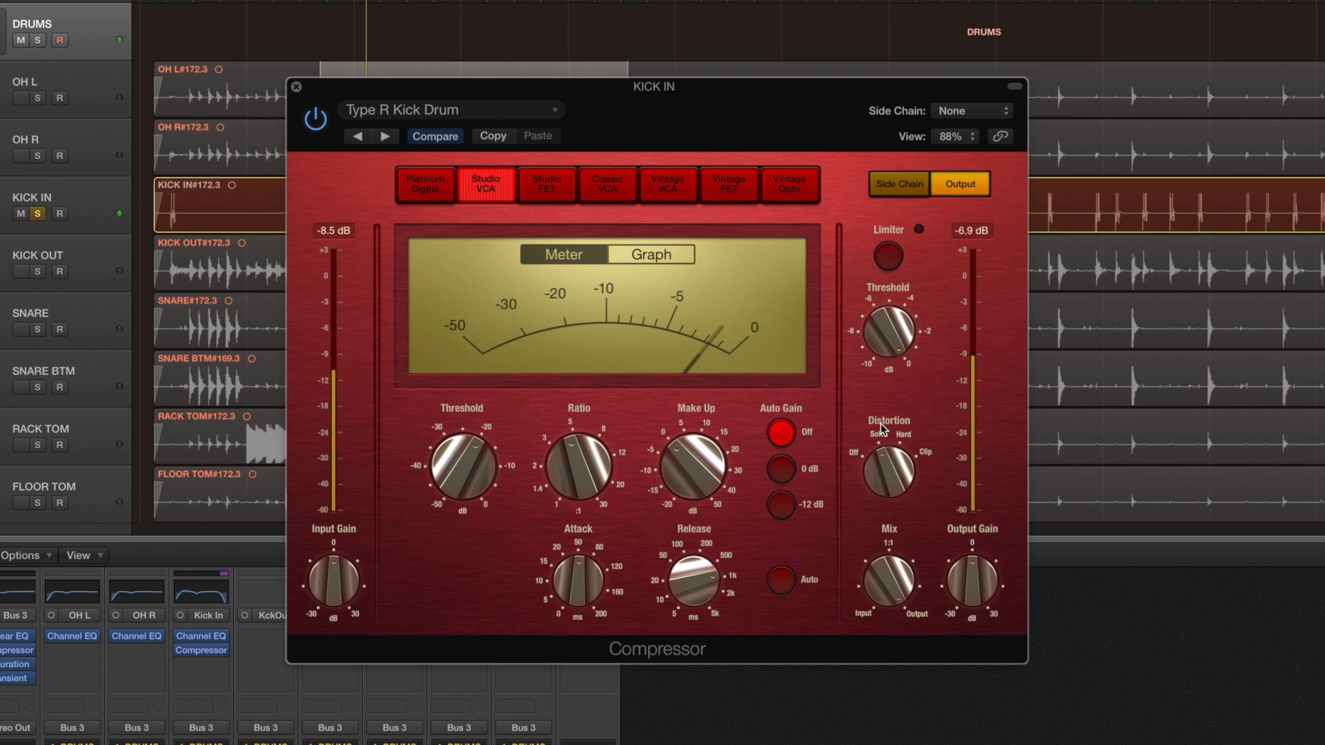
Close the KICK IN compressor and take the KICK IN channel out of solo
{"action": "mouse_move", "coordinate": [453, 476]}
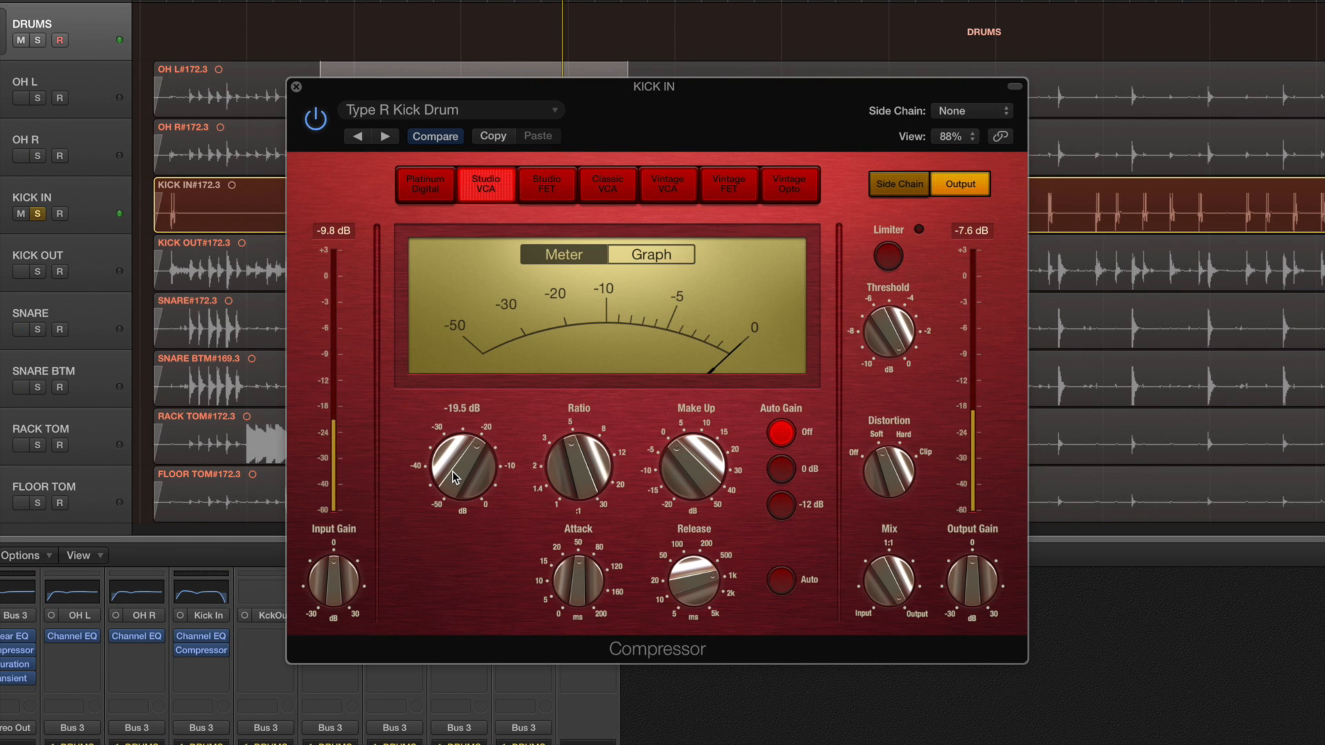
{"action": "left_click_drag", "start_coordinate": [773, 118], "coordinate": [825, 110]}
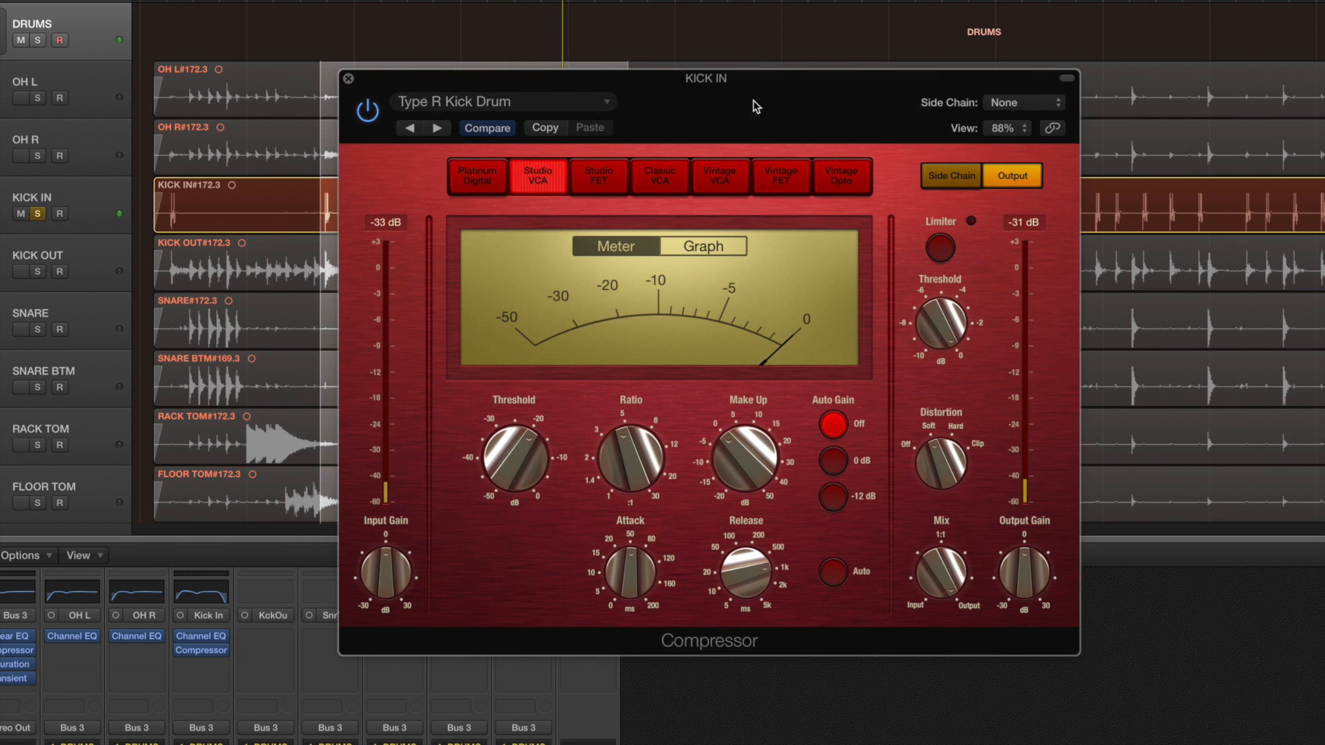
{"action": "left_click", "coordinate": [349, 81]}
{"action": "left_click", "coordinate": [308, 715]}
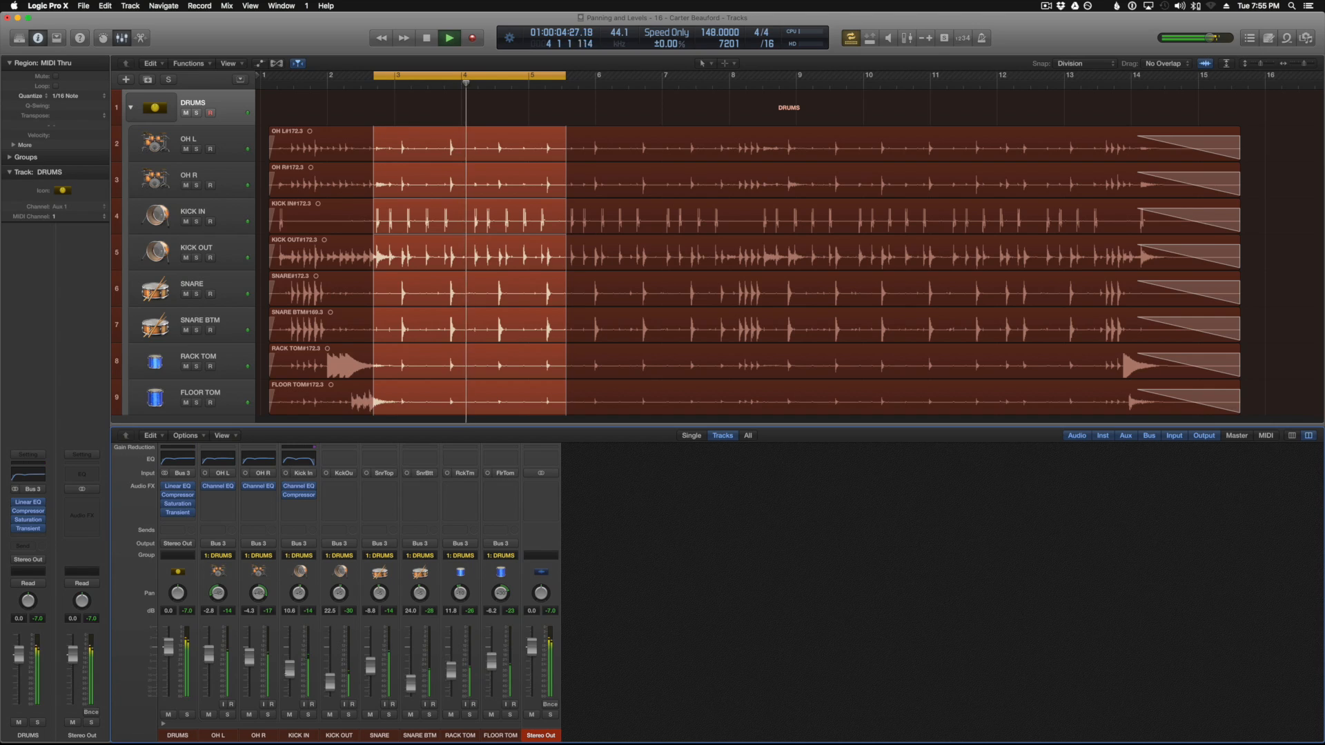
Compare KICK IN's Channel EQ and Compressor bypassed and enabled in the full drum mix, and set the KICK IN fader to -9.4 dB
{"action": "left_click", "coordinate": [287, 486]}
{"action": "left_click", "coordinate": [287, 494]}
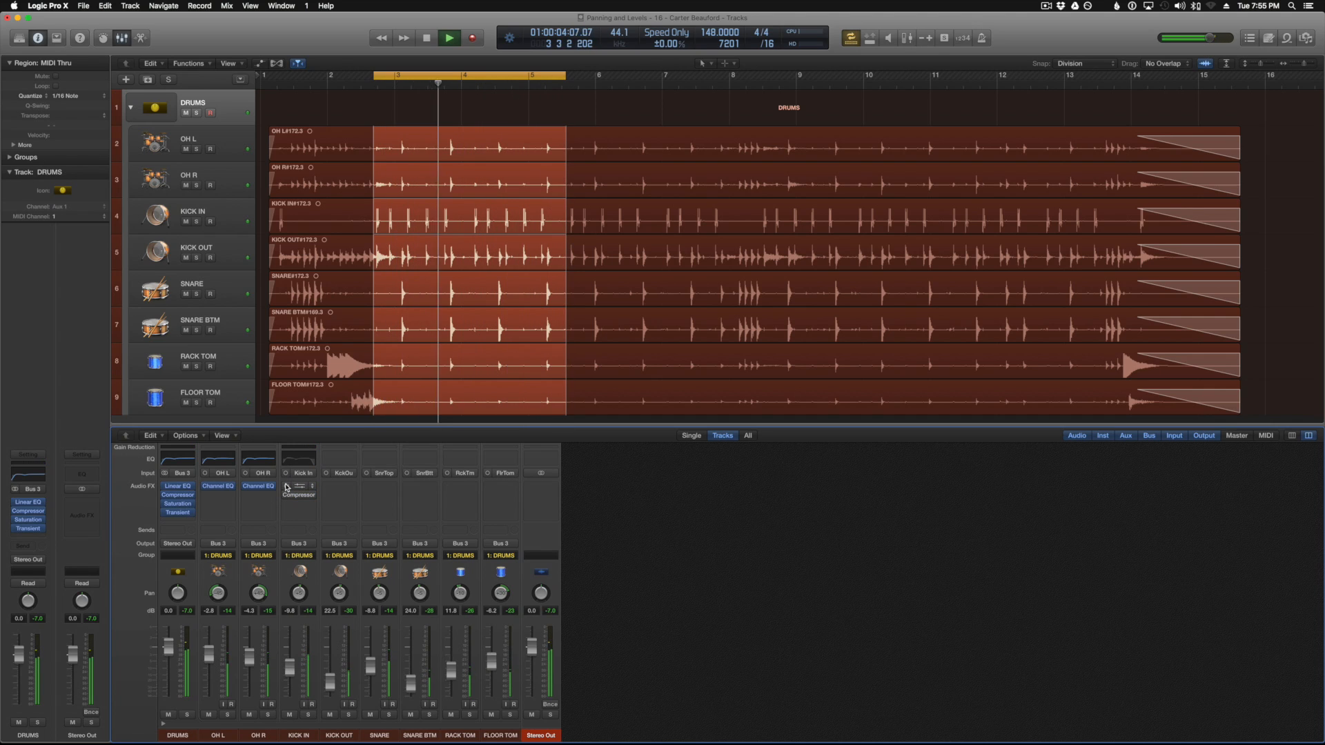
{"action": "left_click", "coordinate": [287, 487]}
{"action": "left_click", "coordinate": [288, 495]}
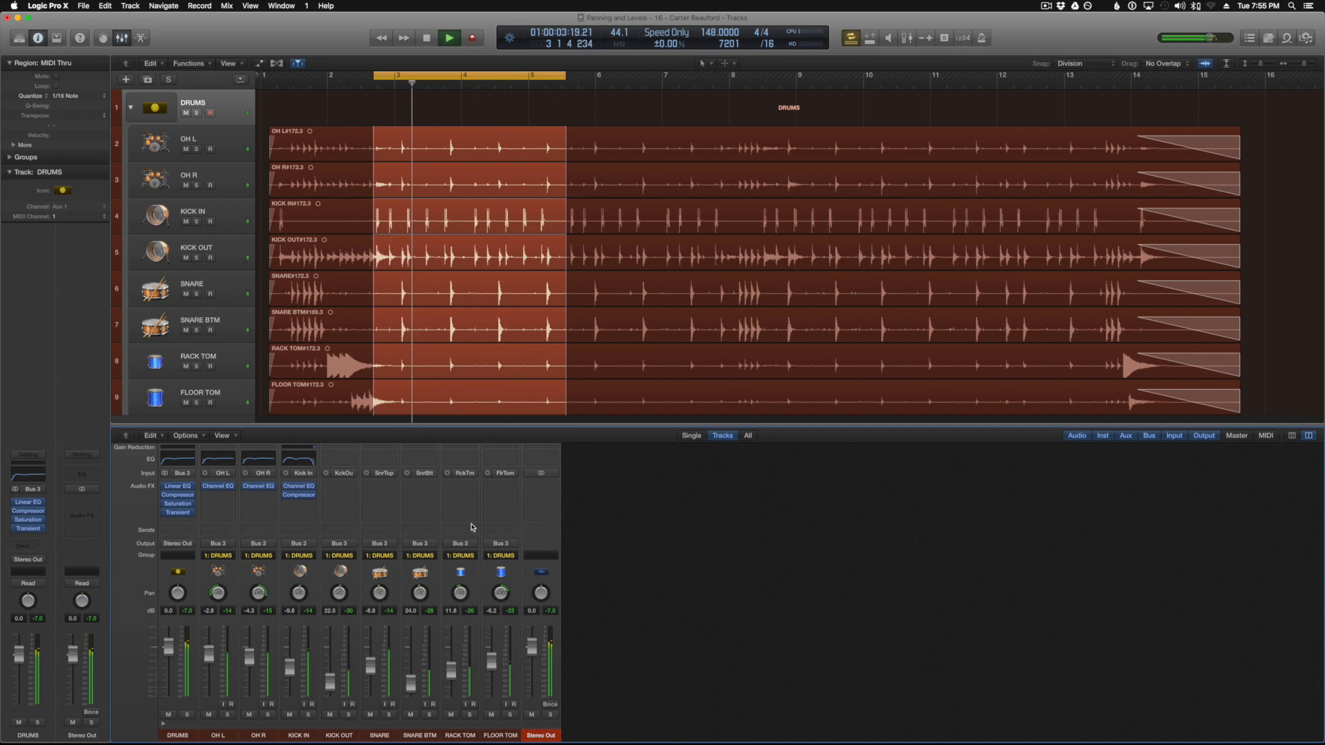
{"action": "left_click_drag", "start_coordinate": [290, 674], "coordinate": [291, 673]}
Copy KICK IN's Channel EQ and Compressor to KICK OUT, and lower the copied EQ's high cut to 1960 Hz
{"action": "key", "text": "space"}
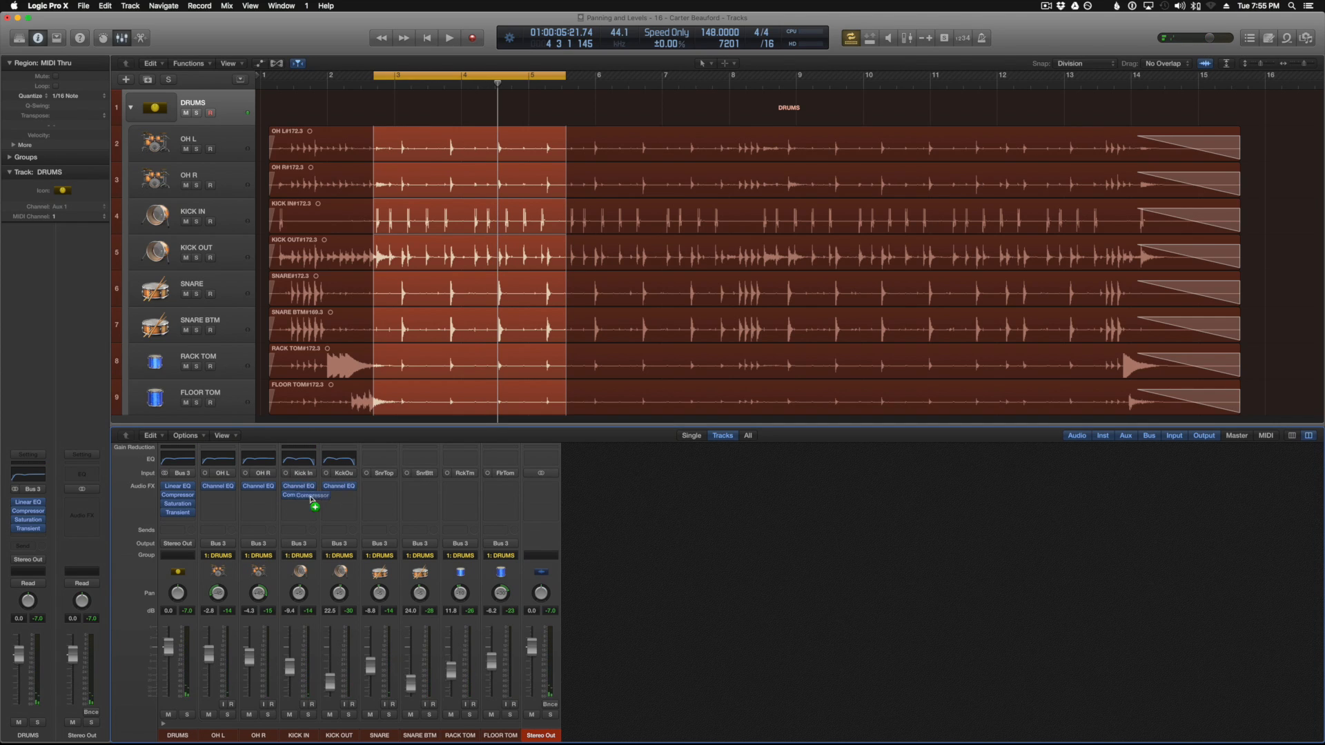
{"action": "left_click", "coordinate": [338, 489]}
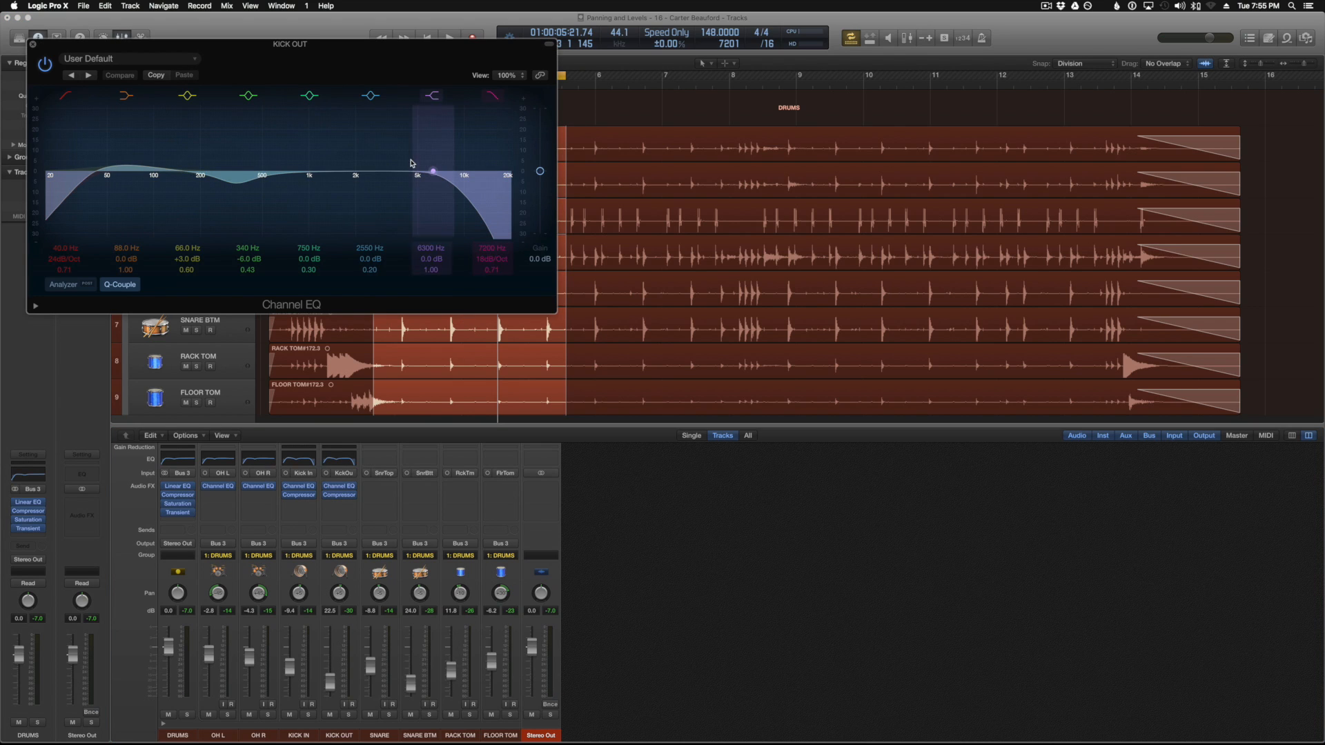
{"action": "left_click_drag", "start_coordinate": [376, 61], "coordinate": [710, 139]}
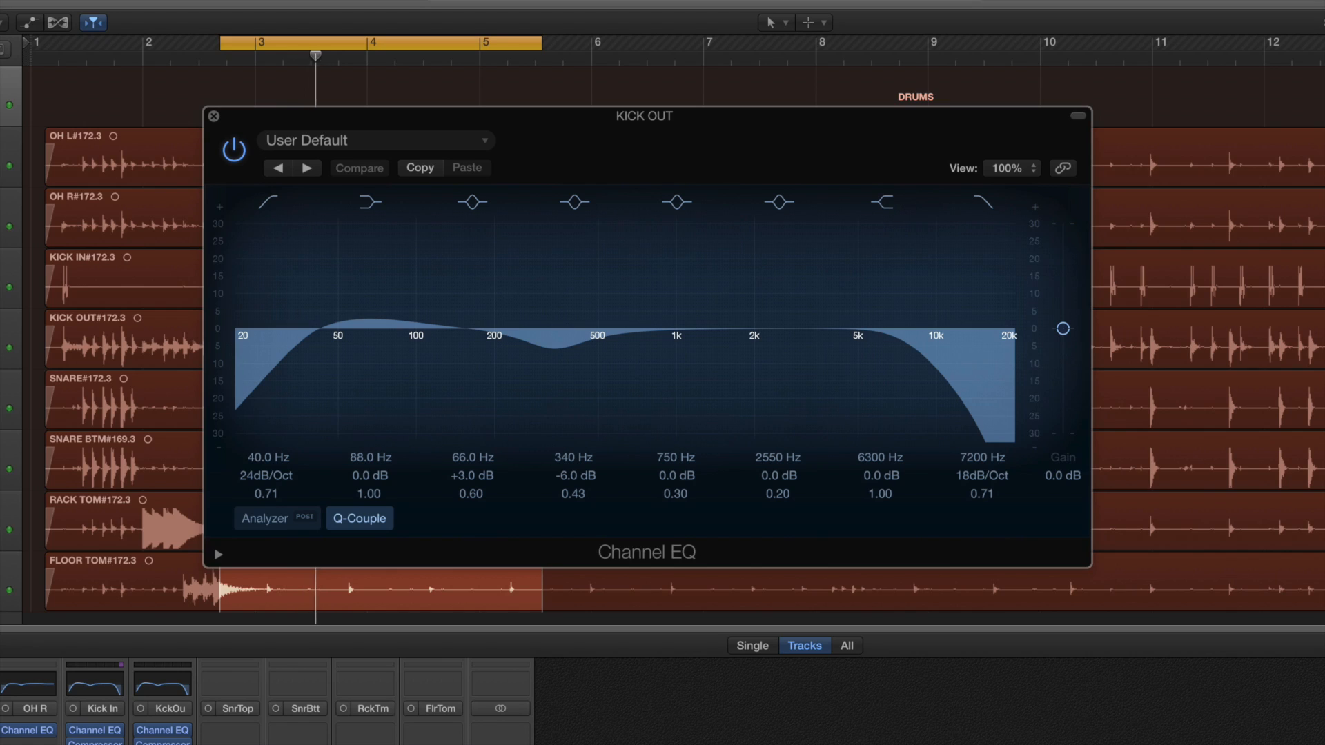
{"action": "left_click_drag", "start_coordinate": [880, 412], "coordinate": [737, 408]}
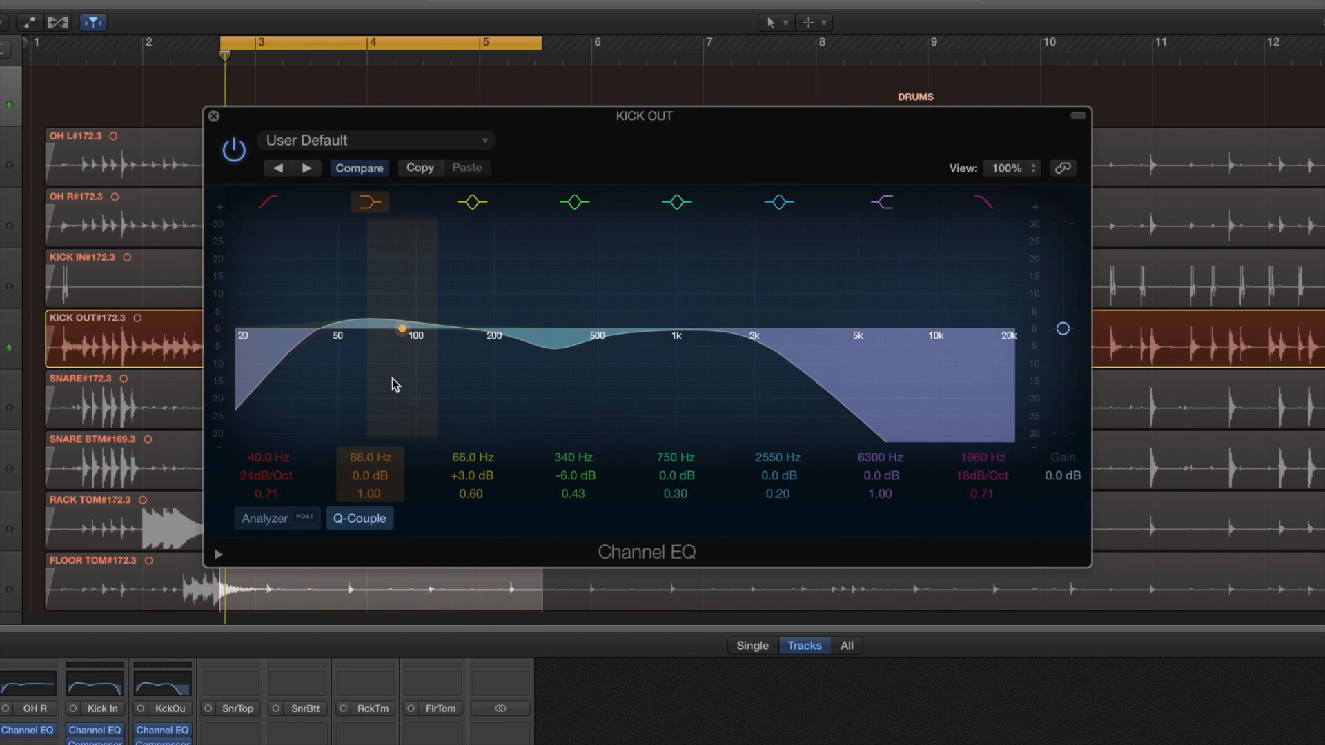
{"action": "left_click", "coordinate": [213, 117]}
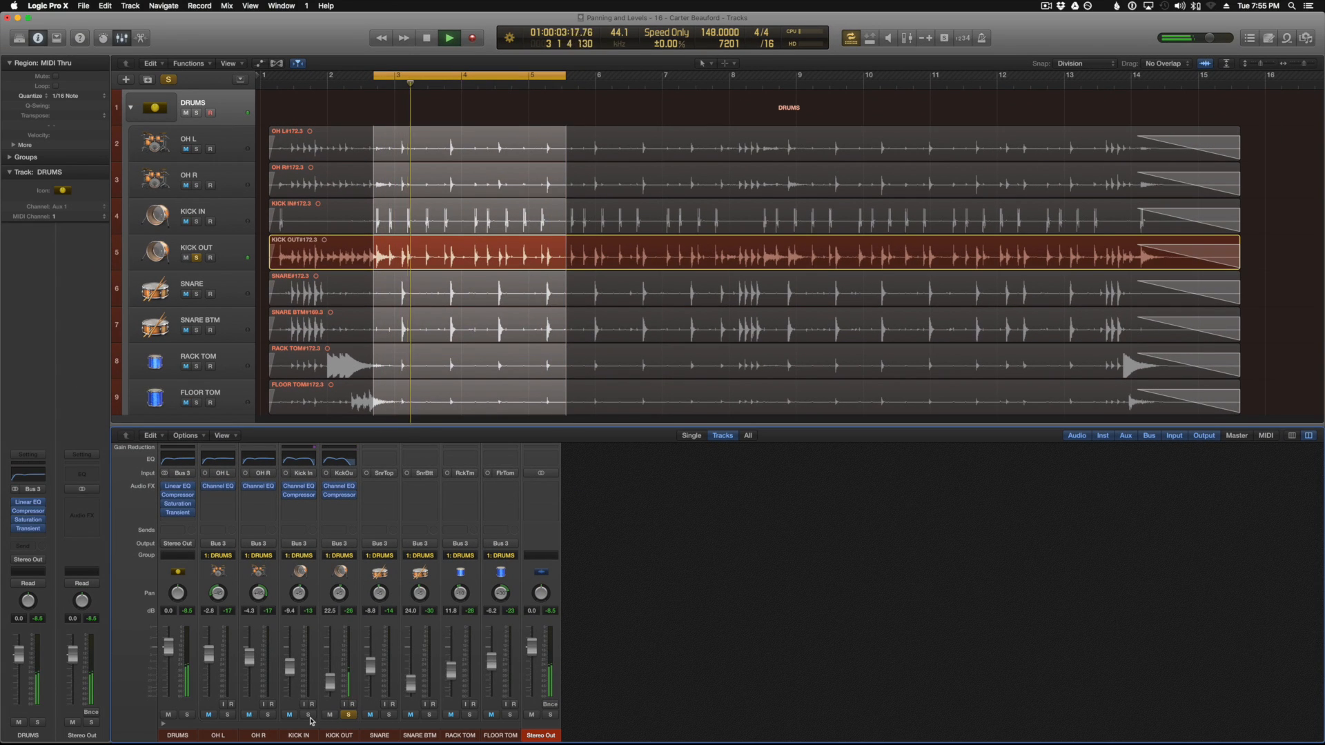
Audition KICK IN and KICK OUT soloed together, unsolo both and set the KICK OUT fader to -20.5 dB
{"action": "left_click", "coordinate": [308, 715]}
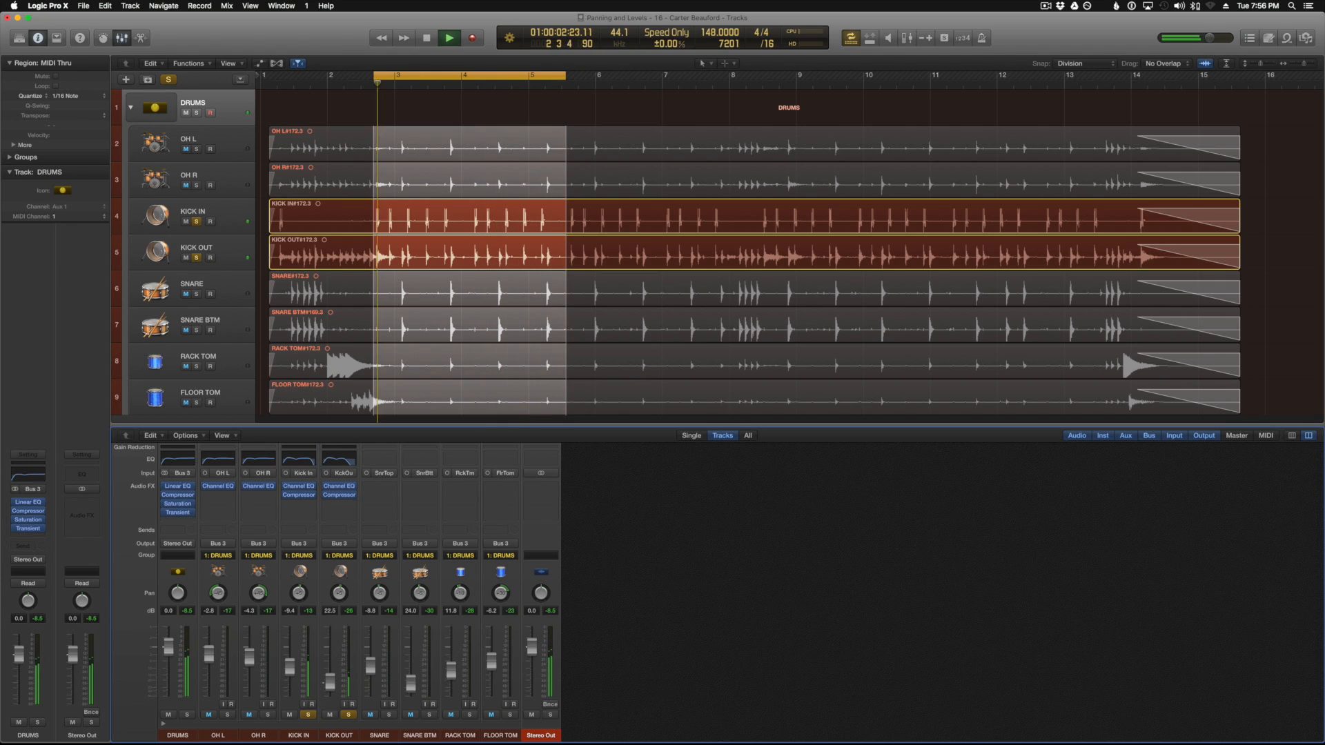
{"action": "left_click", "coordinate": [351, 716]}
{"action": "left_click", "coordinate": [308, 715]}
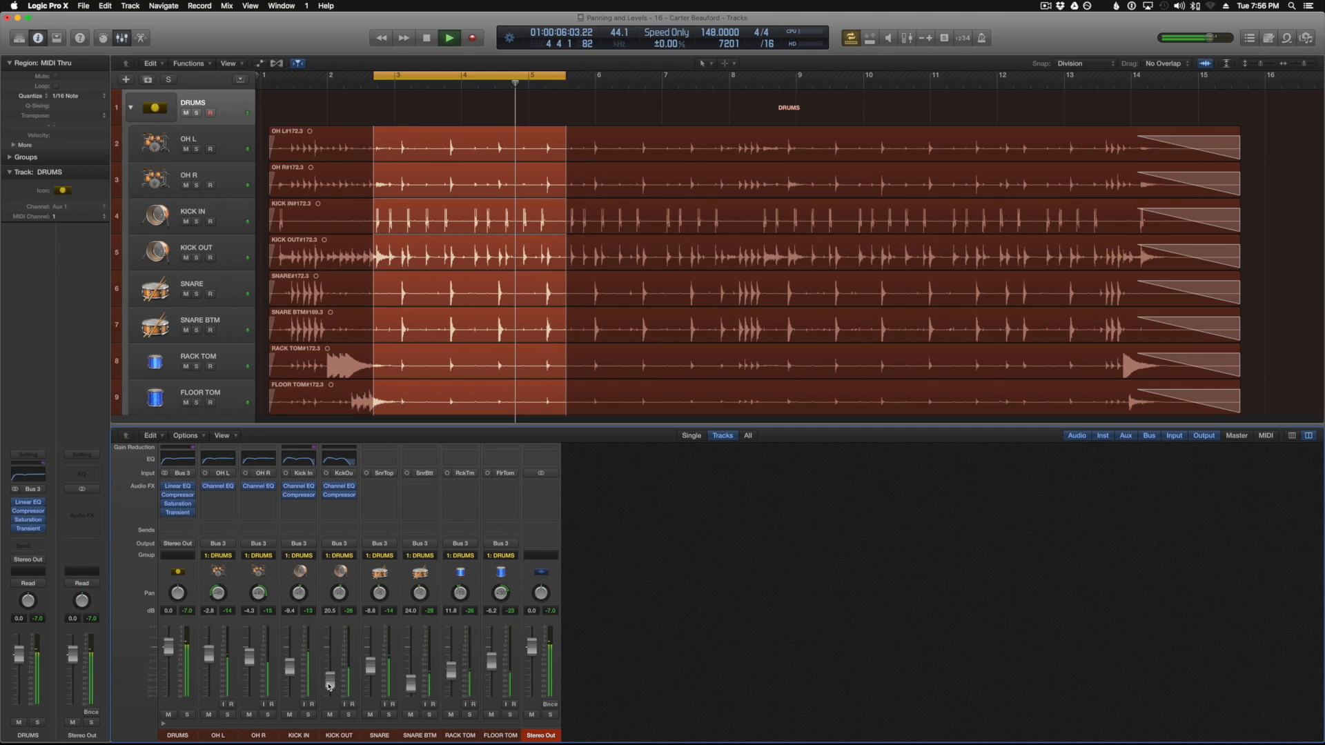
Turn off cycle mode, solo the SNARE channel and play a marquee selection from bar 3 to just before bar 6
{"action": "key", "text": "c"}
{"action": "key", "text": "space"}
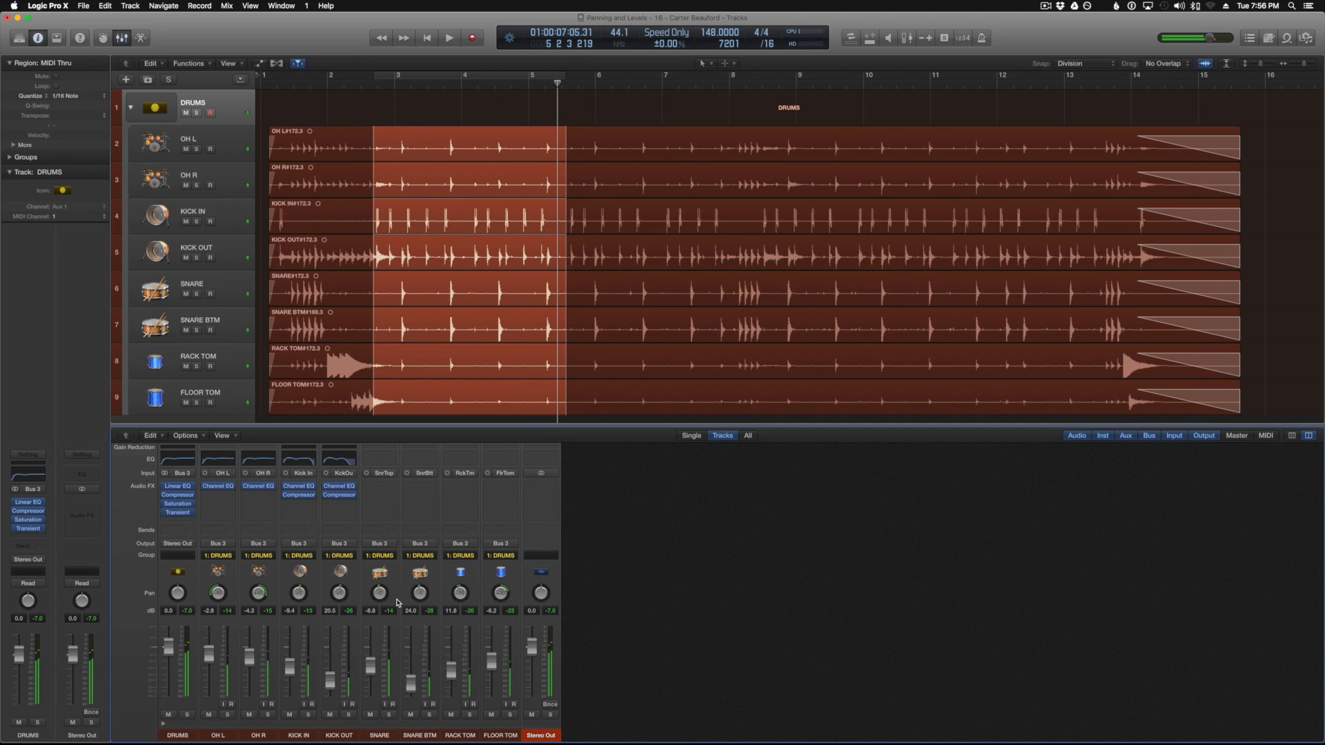
{"action": "left_click", "coordinate": [390, 715]}
{"action": "key", "text": "space"}
{"action": "key", "text": "space"}
{"action": "left_click_drag", "start_coordinate": [397, 295], "coordinate": [584, 304]}
{"action": "key", "text": "space"}
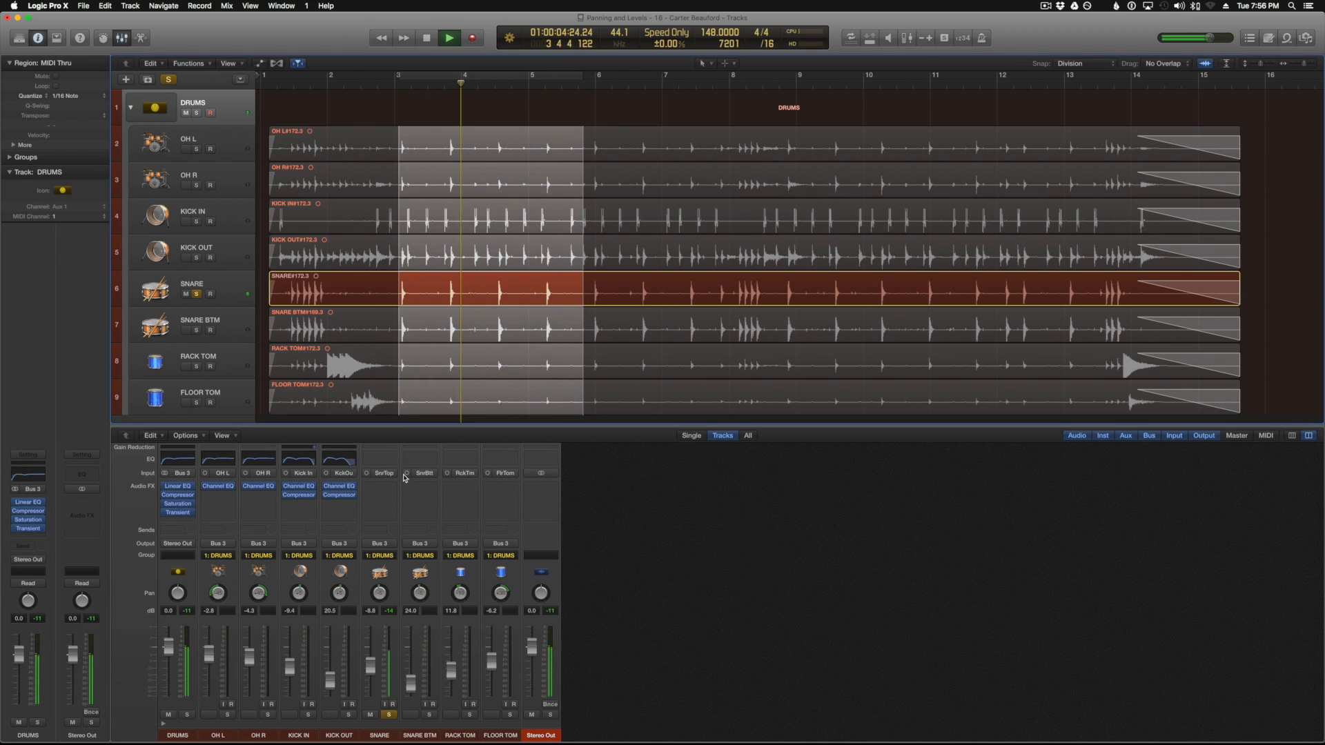
Insert a Channel EQ on the SNARE channel and enable its low cut at 45 Hz
{"action": "left_click", "coordinate": [380, 486]}
{"action": "mouse_move", "coordinate": [397, 536]}
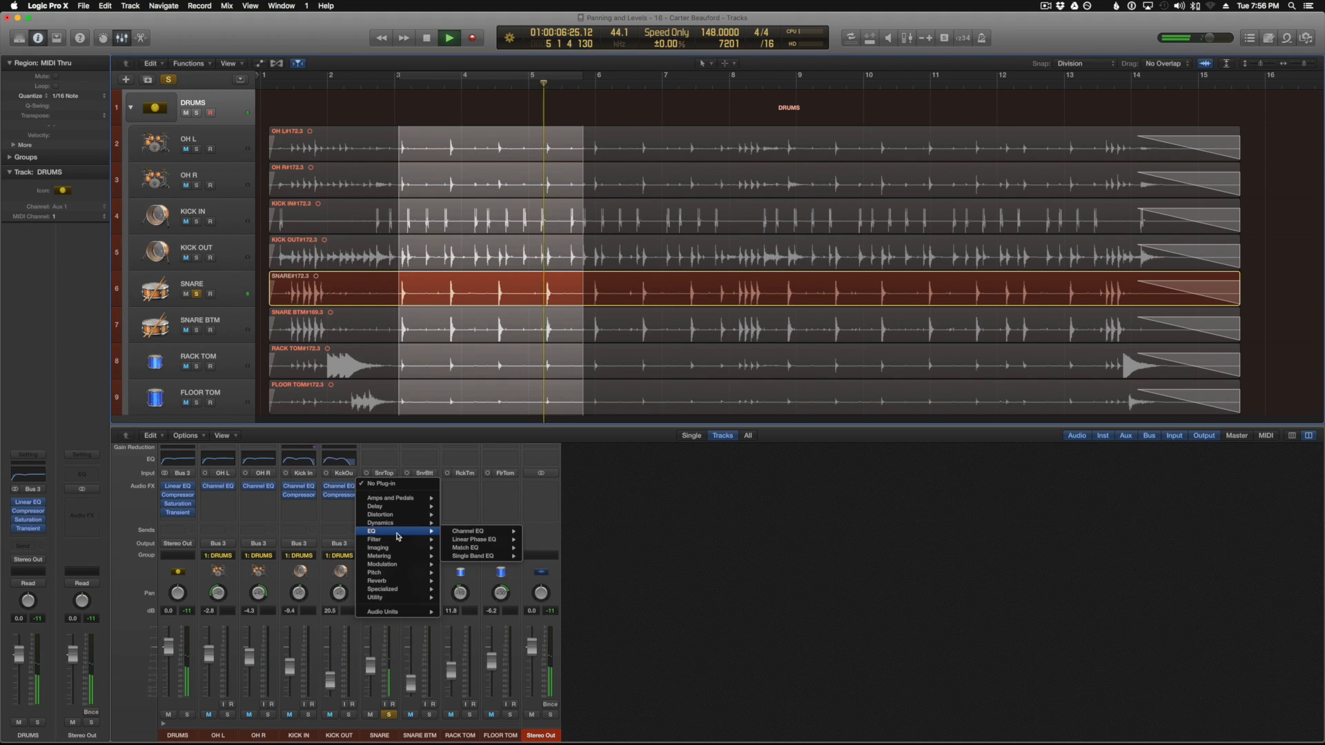
{"action": "left_click", "coordinate": [468, 531]}
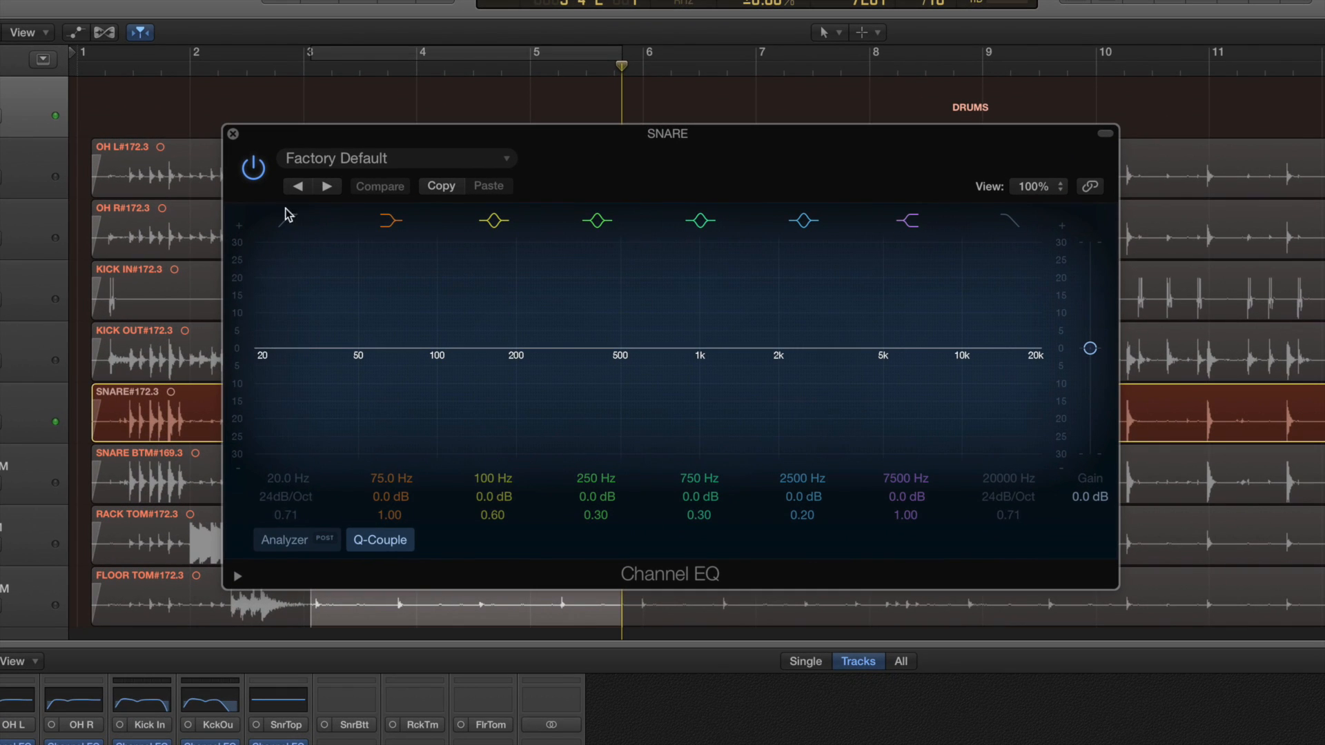
{"action": "left_click", "coordinate": [65, 93]}
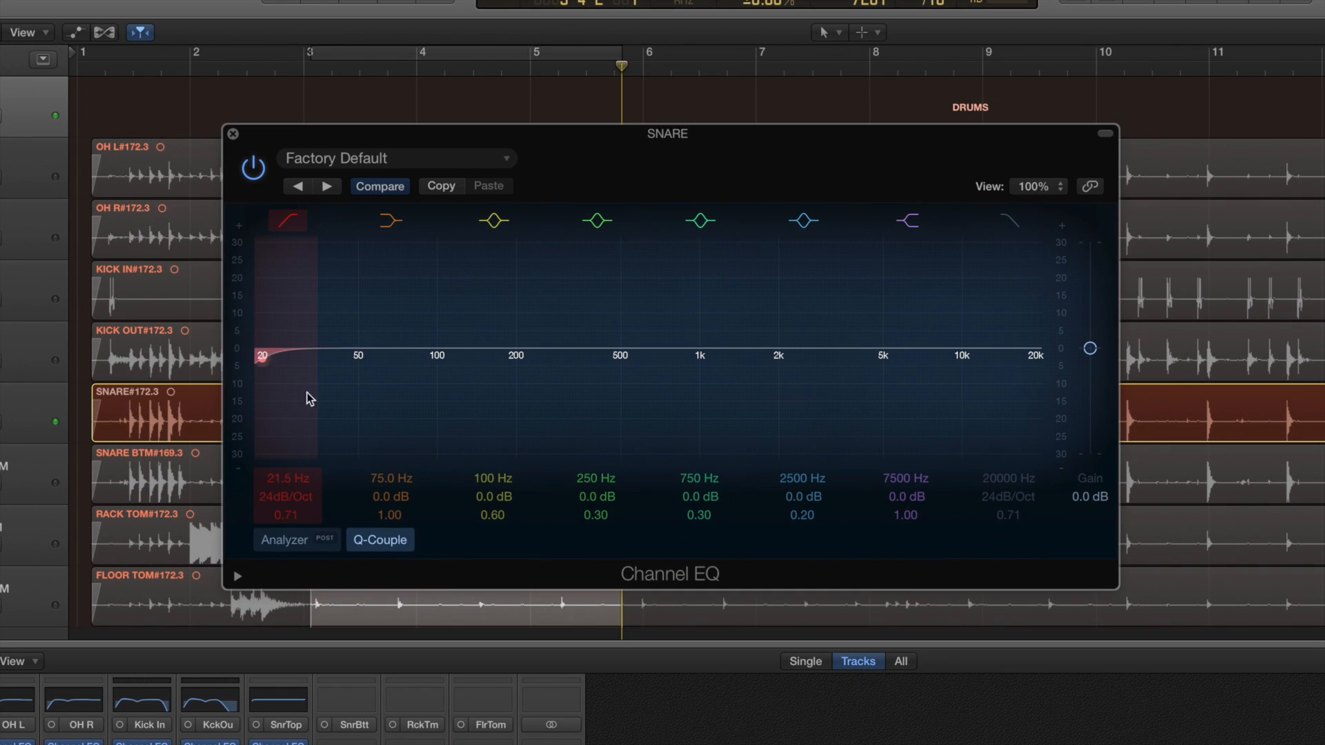
{"action": "left_click_drag", "start_coordinate": [310, 399], "coordinate": [389, 398]}
Load the Clean Up Snare drum preset into the SNARE Channel EQ, with the low cut at 72 Hz
{"action": "left_click", "coordinate": [345, 158]}
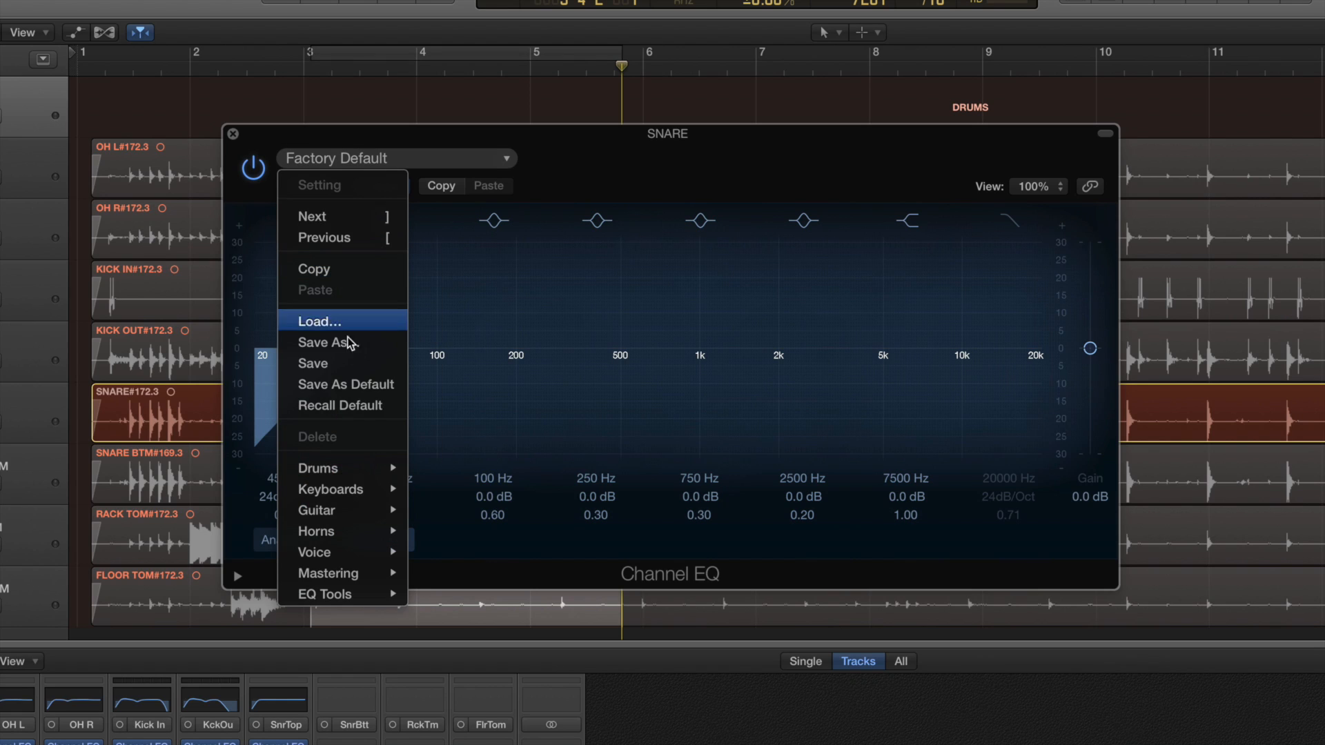
{"action": "mouse_move", "coordinate": [383, 469]}
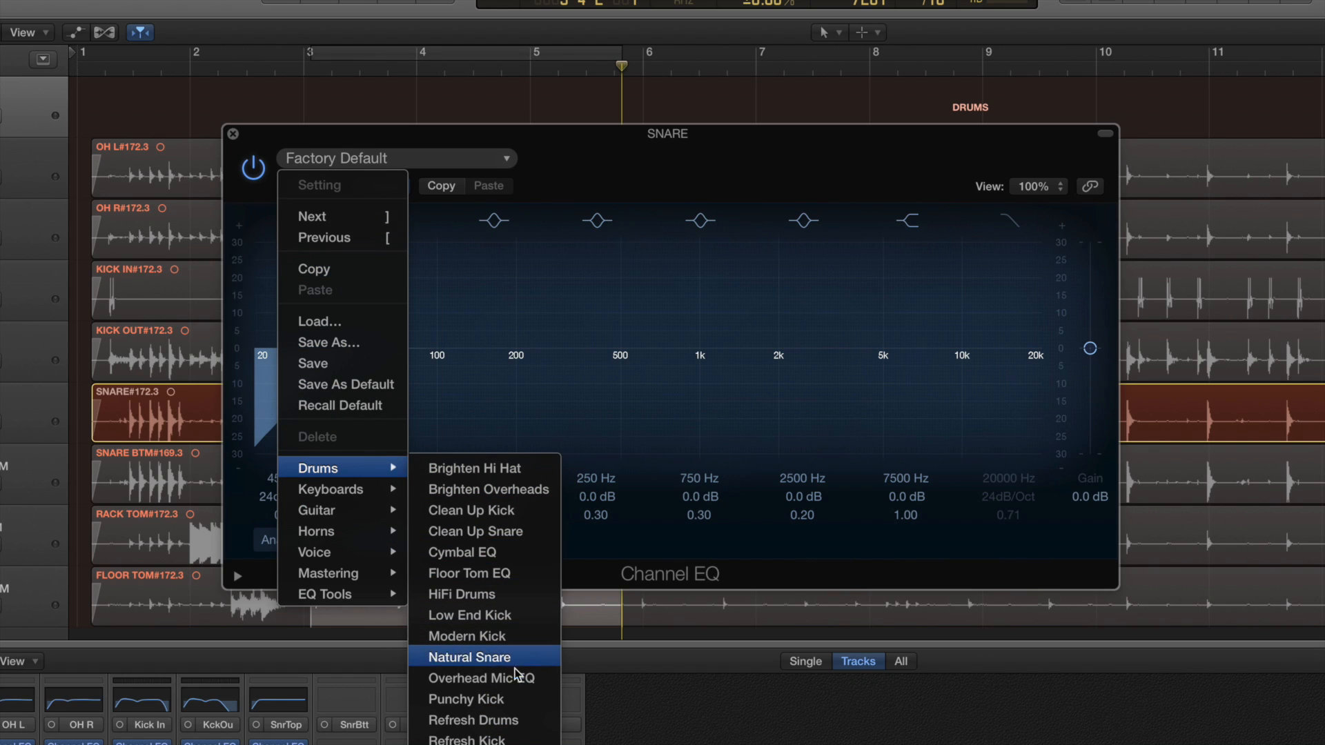
{"action": "key", "text": "Escape"}
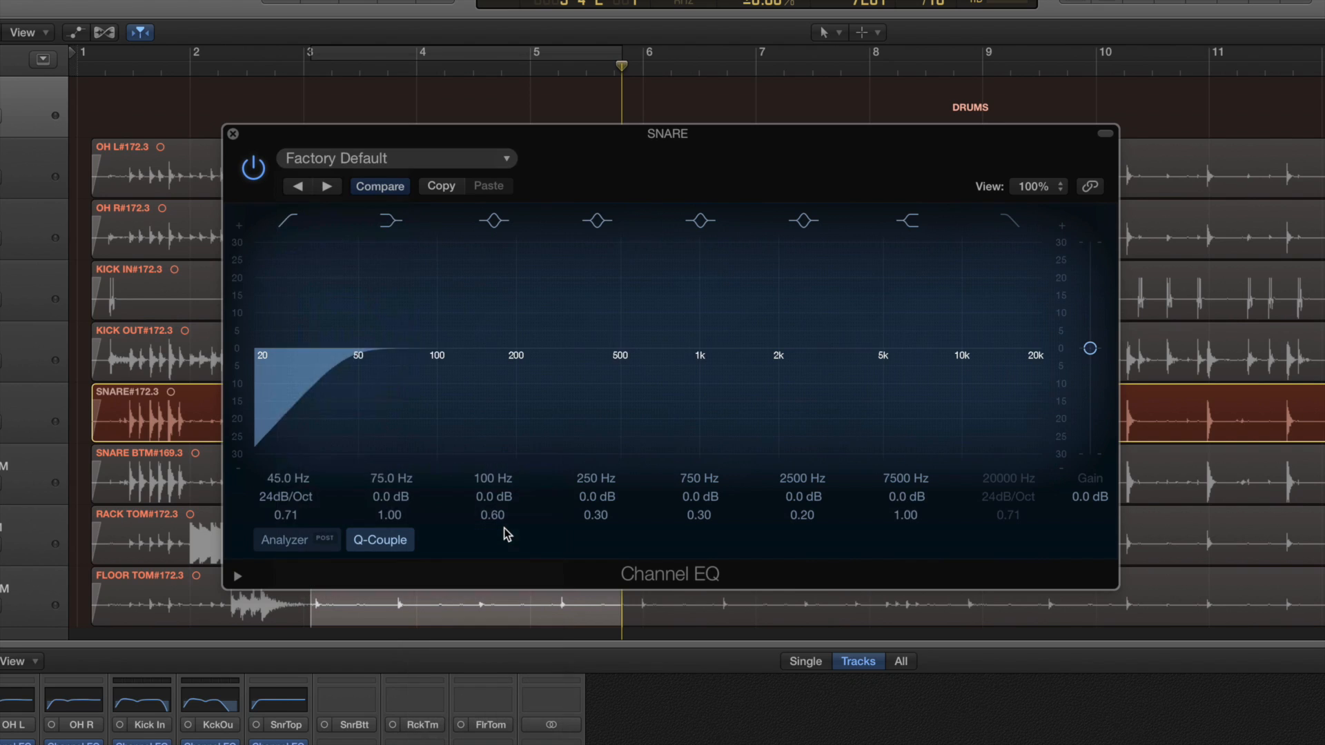
{"action": "key", "text": "space"}
{"action": "left_click_drag", "start_coordinate": [420, 434], "coordinate": [355, 430]}
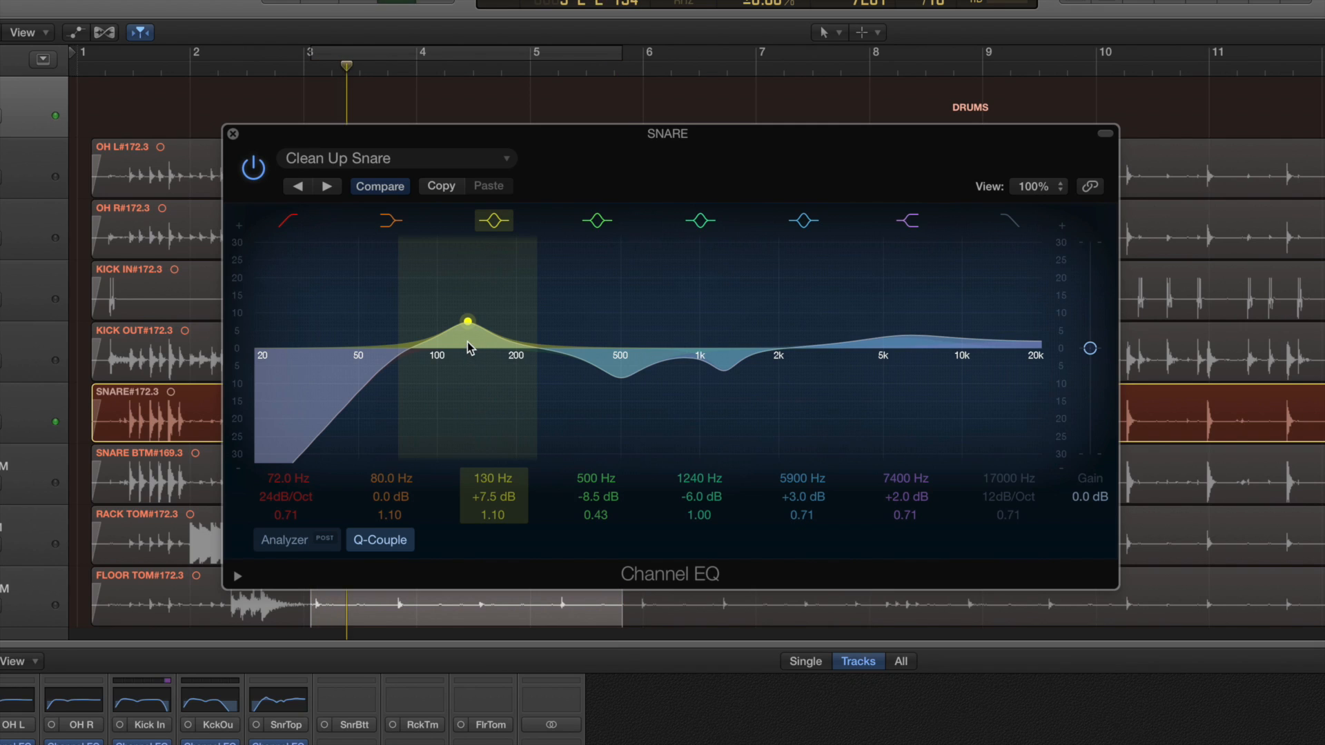
Tune the SNARE EQ to +4.5 dB at 225 Hz, -9 dB at 430 Hz, -5 dB at 1100 Hz and +4 dB at 5800 Hz
{"action": "left_click_drag", "start_coordinate": [465, 337], "coordinate": [531, 350]}
{"action": "left_click_drag", "start_coordinate": [635, 383], "coordinate": [679, 379]}
{"action": "mouse_move", "coordinate": [859, 373]}
{"action": "left_mouse_down"}
{"action": "mouse_move", "coordinate": [891, 362]}
{"action": "mouse_move", "coordinate": [863, 366]}
{"action": "mouse_move", "coordinate": [941, 389]}
{"action": "mouse_move", "coordinate": [879, 384]}
{"action": "left_mouse_up"}
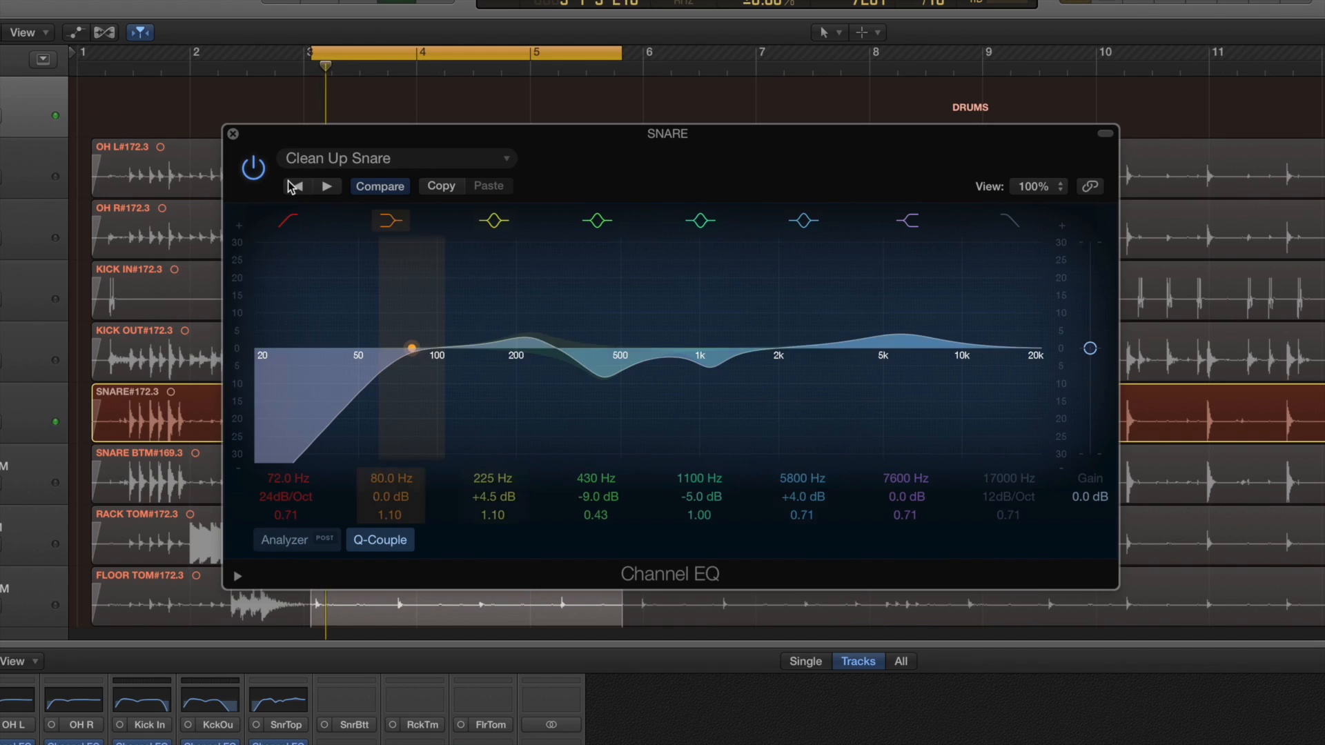
Compare the SNARE Channel EQ bypassed and enabled during playback, and close it
{"action": "left_click", "coordinate": [254, 168]}
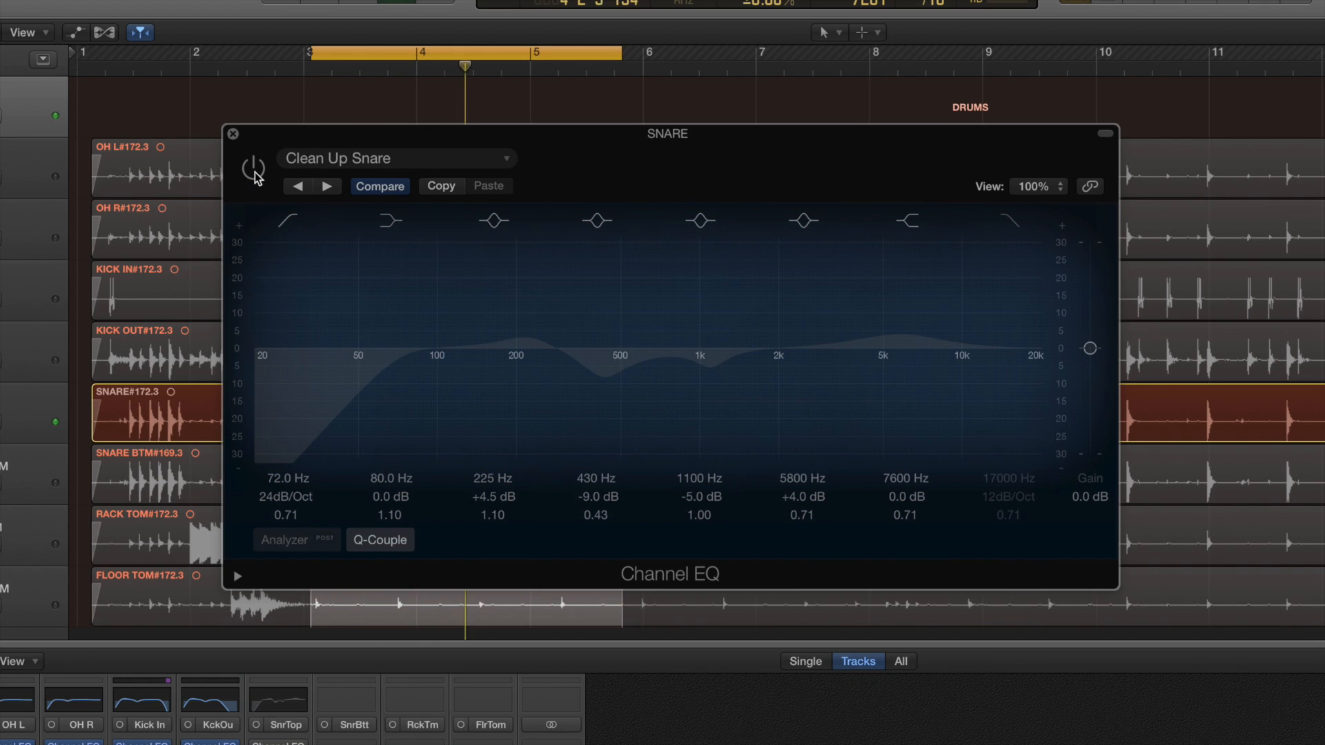
{"action": "left_click", "coordinate": [254, 171]}
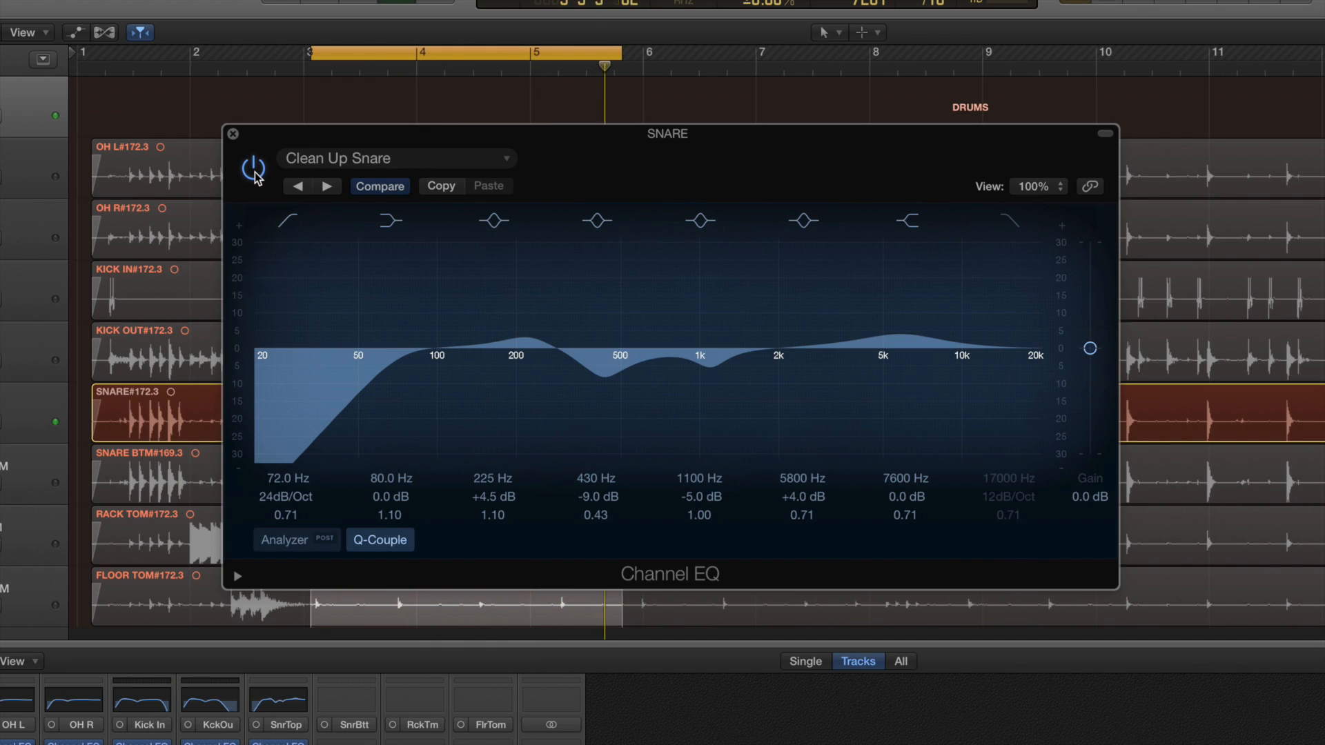
{"action": "left_click", "coordinate": [254, 172]}
{"action": "left_click", "coordinate": [254, 171]}
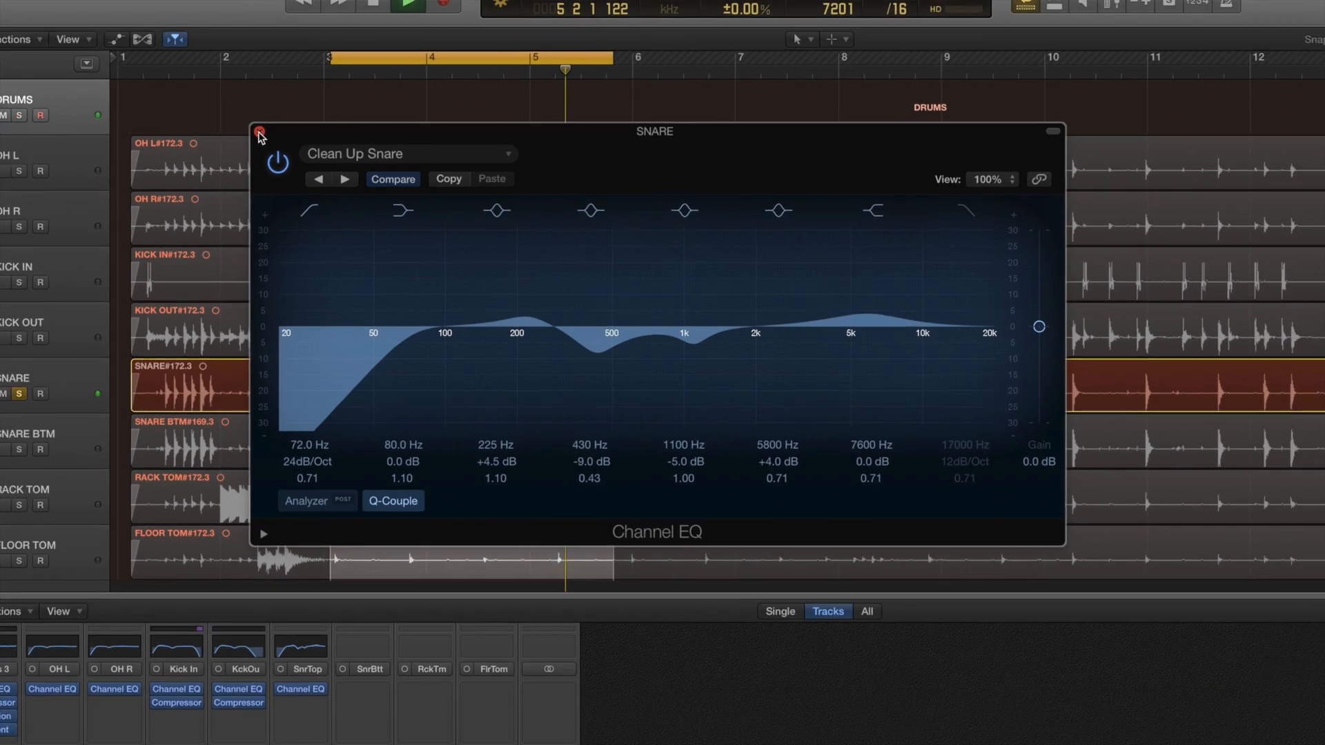
{"action": "left_click", "coordinate": [232, 134]}
Insert a mono Compressor after the Channel EQ on the SNARE channel
{"action": "left_click", "coordinate": [394, 495]}
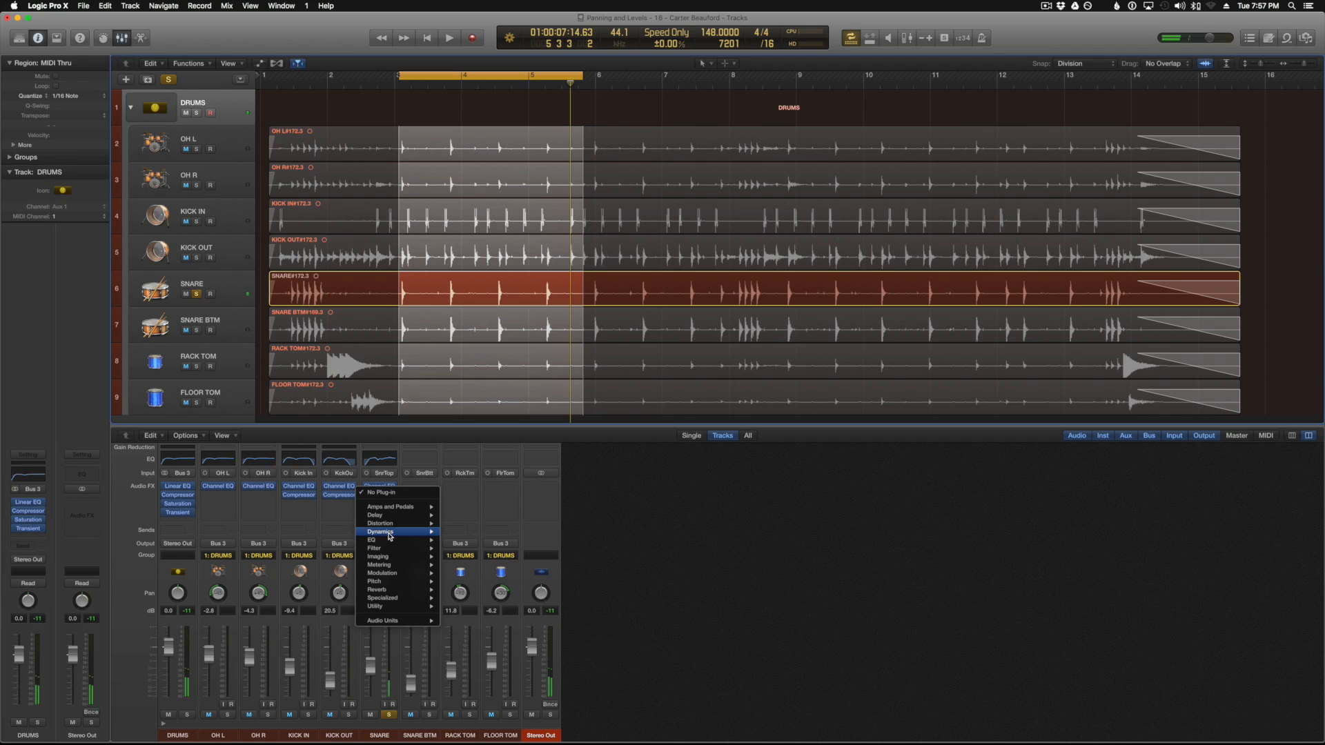
{"action": "mouse_move", "coordinate": [397, 532]}
{"action": "mouse_move", "coordinate": [475, 543]}
{"action": "left_click", "coordinate": [541, 543]}
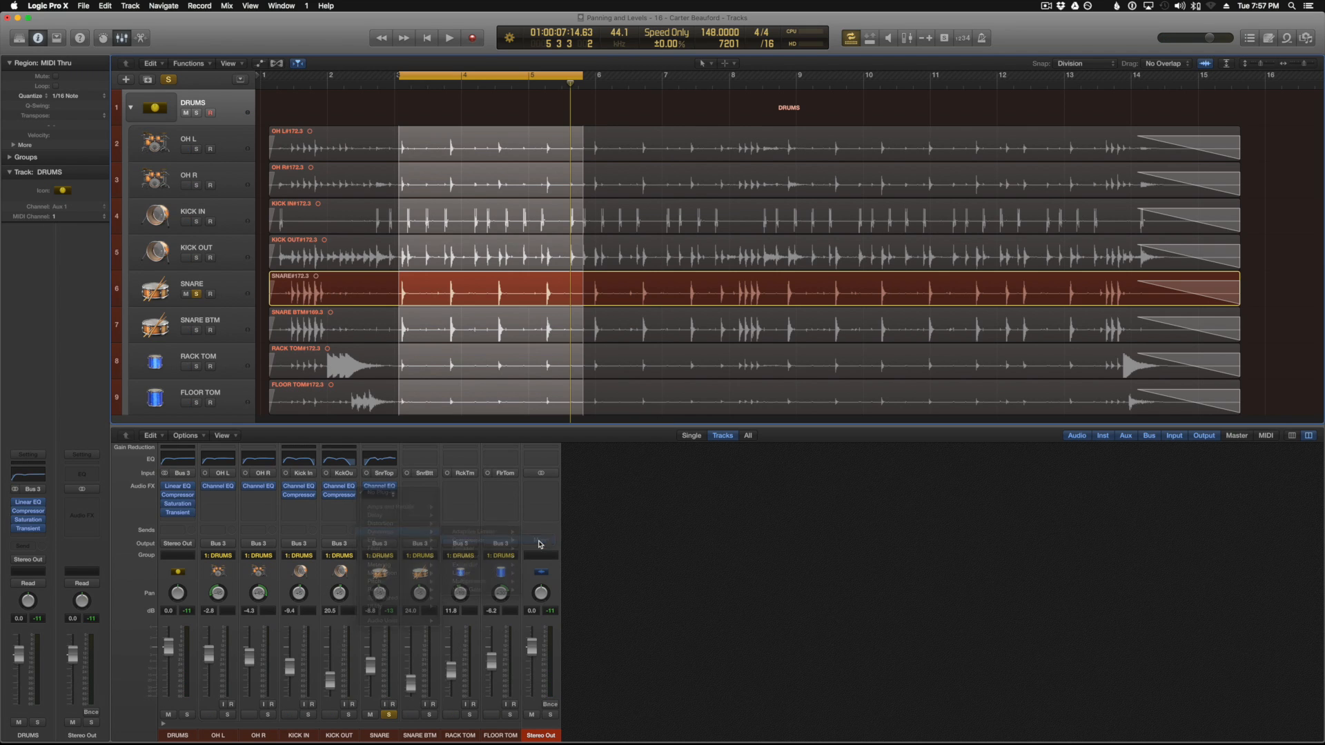
{"action": "left_click_drag", "start_coordinate": [227, 52], "coordinate": [814, 155]}
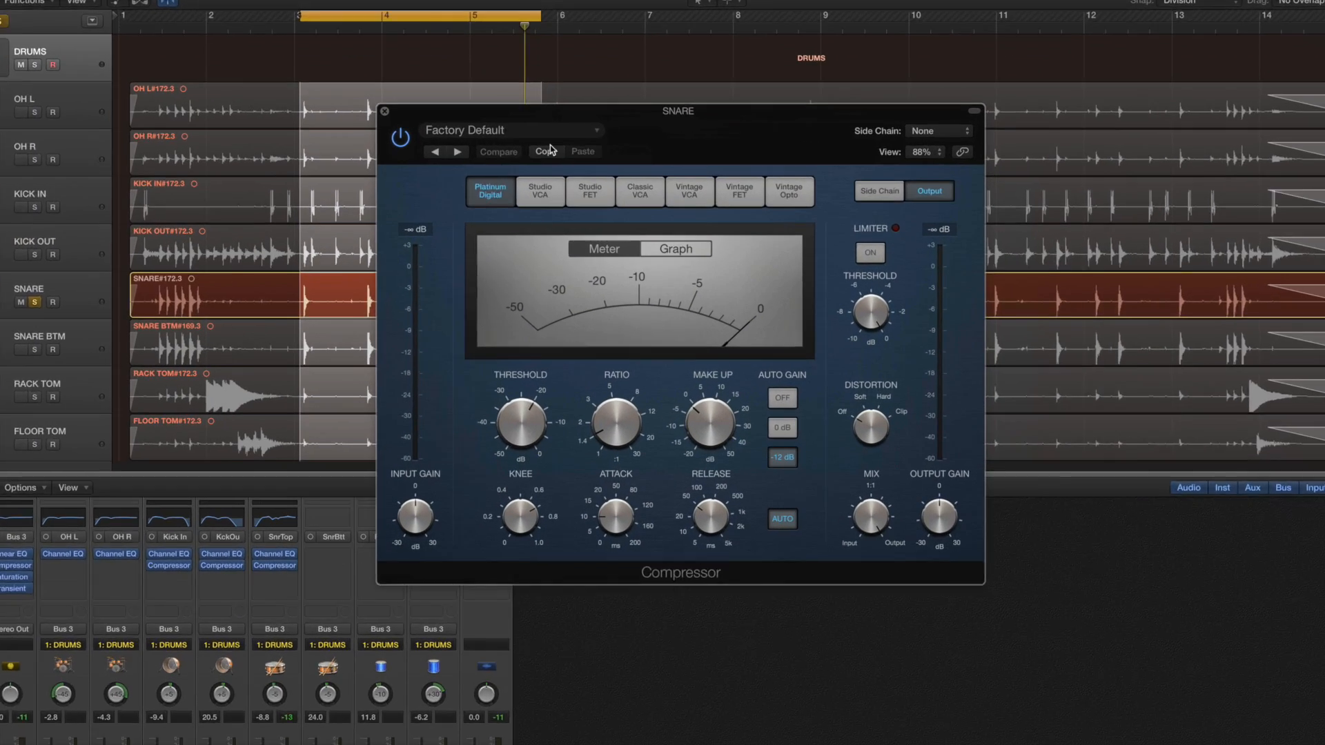
Load the VCA Snare preset into the SNARE compressor, with auto gain off and make-up gain at 0 dB
{"action": "left_click", "coordinate": [697, 158]}
{"action": "mouse_move", "coordinate": [736, 343]}
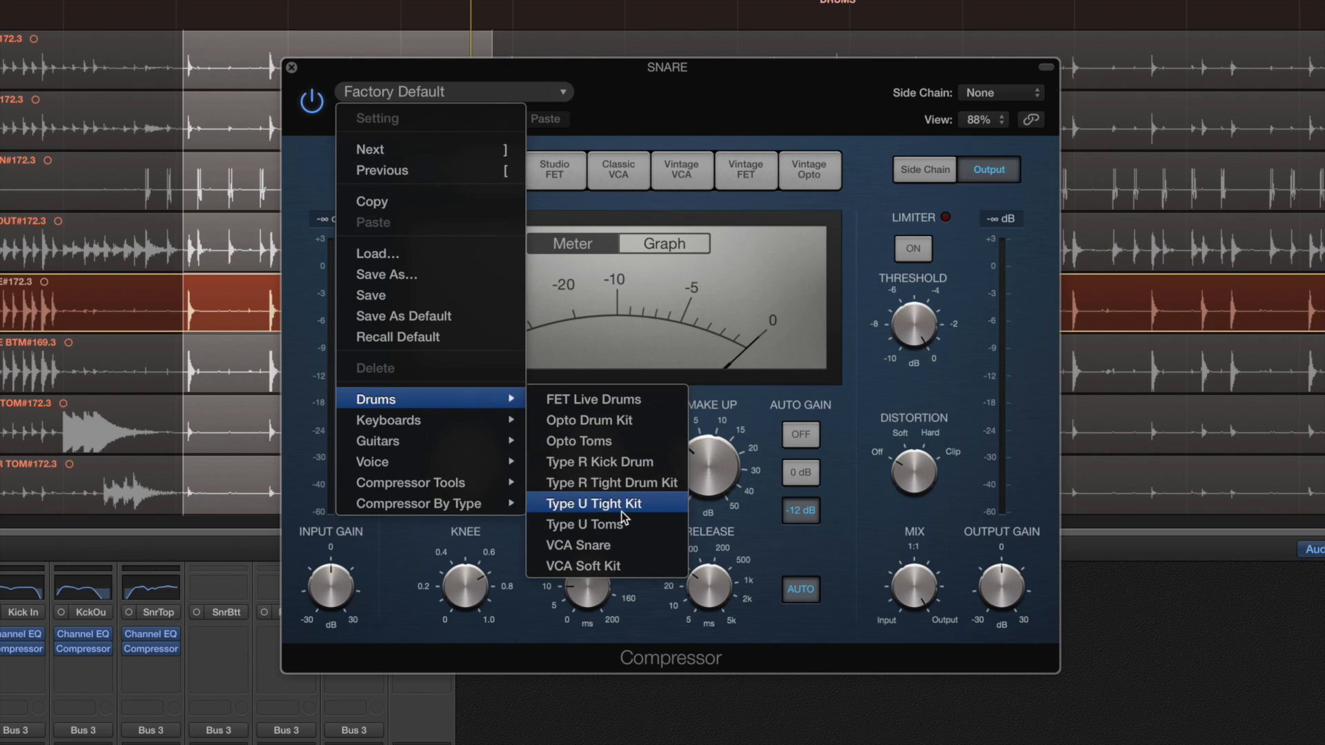
{"action": "left_click", "coordinate": [583, 545]}
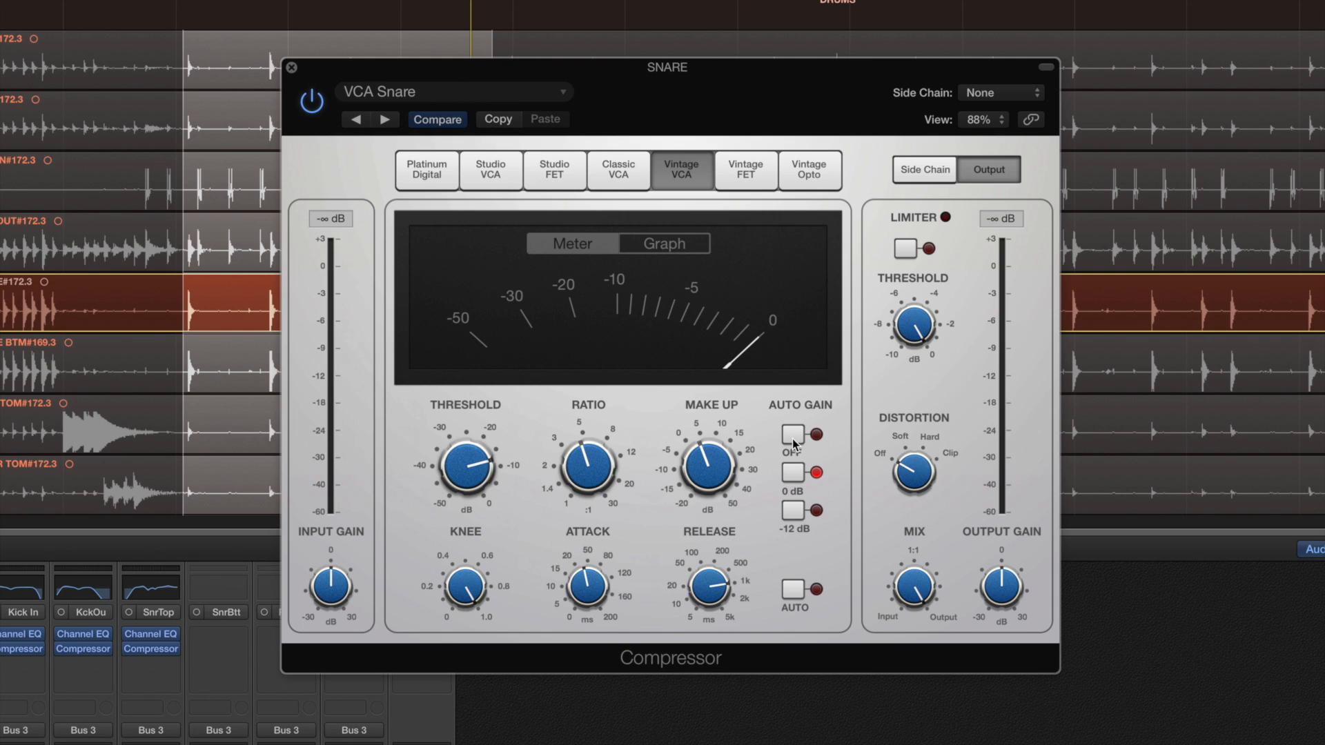
{"action": "key", "text": "space"}
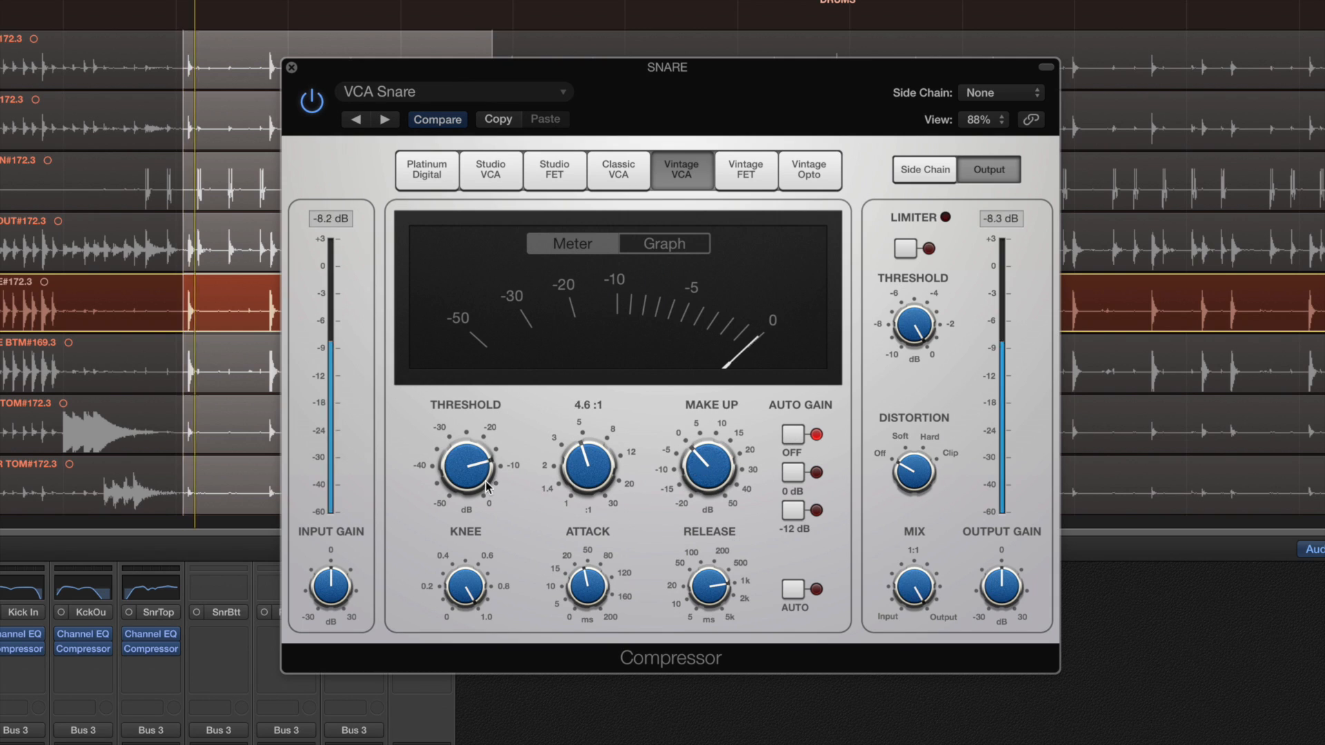
Set the SNARE compressor's threshold to -20 dB and make-up gain to 1 dB, comparing it bypassed and enabled during playback
{"action": "left_click_drag", "start_coordinate": [456, 462], "coordinate": [456, 527]}
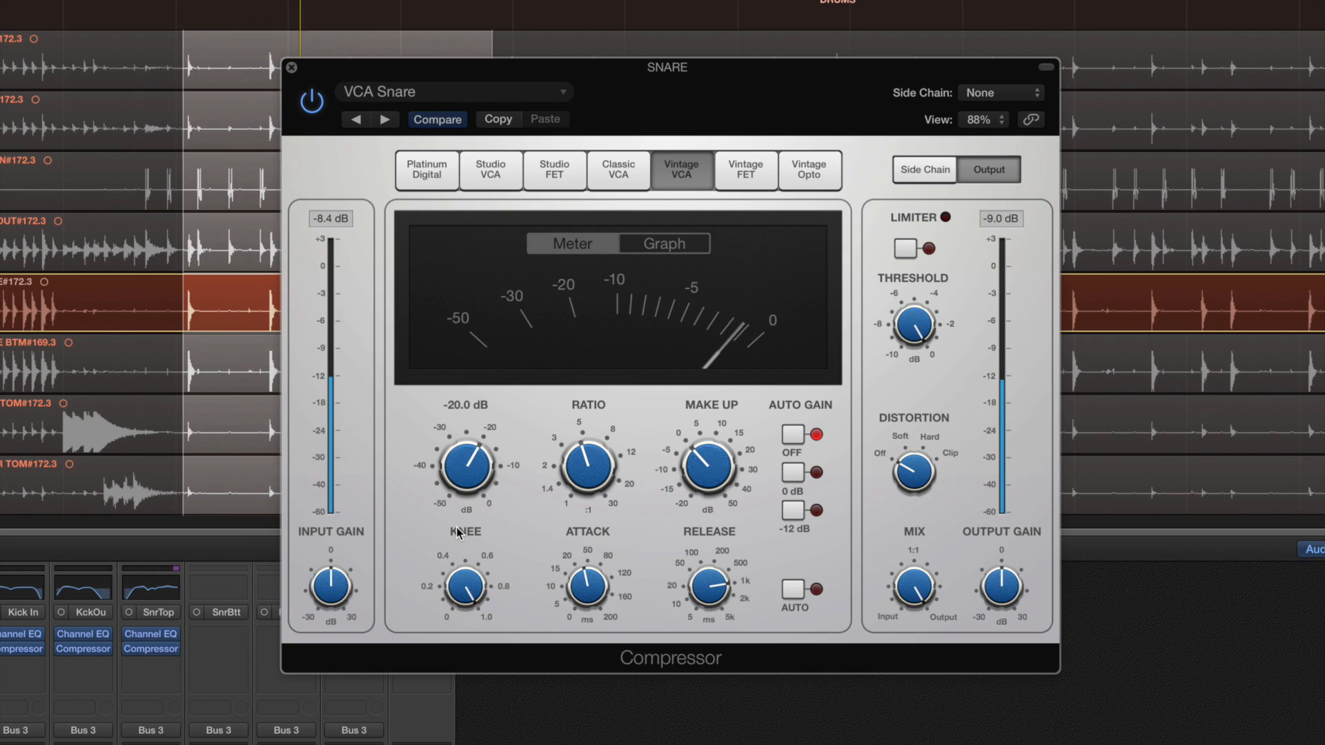
{"action": "left_click", "coordinate": [309, 101]}
{"action": "left_click", "coordinate": [310, 101]}
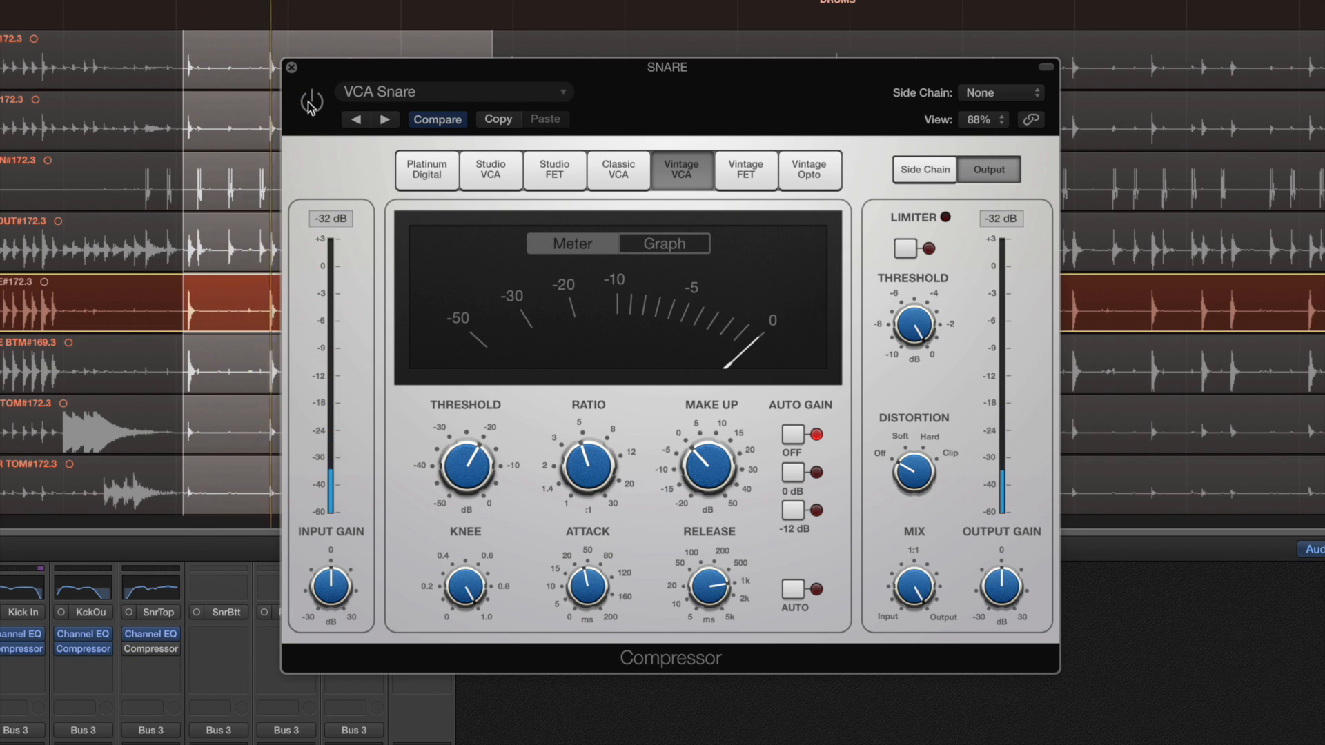
{"action": "left_click_drag", "start_coordinate": [705, 462], "coordinate": [704, 457]}
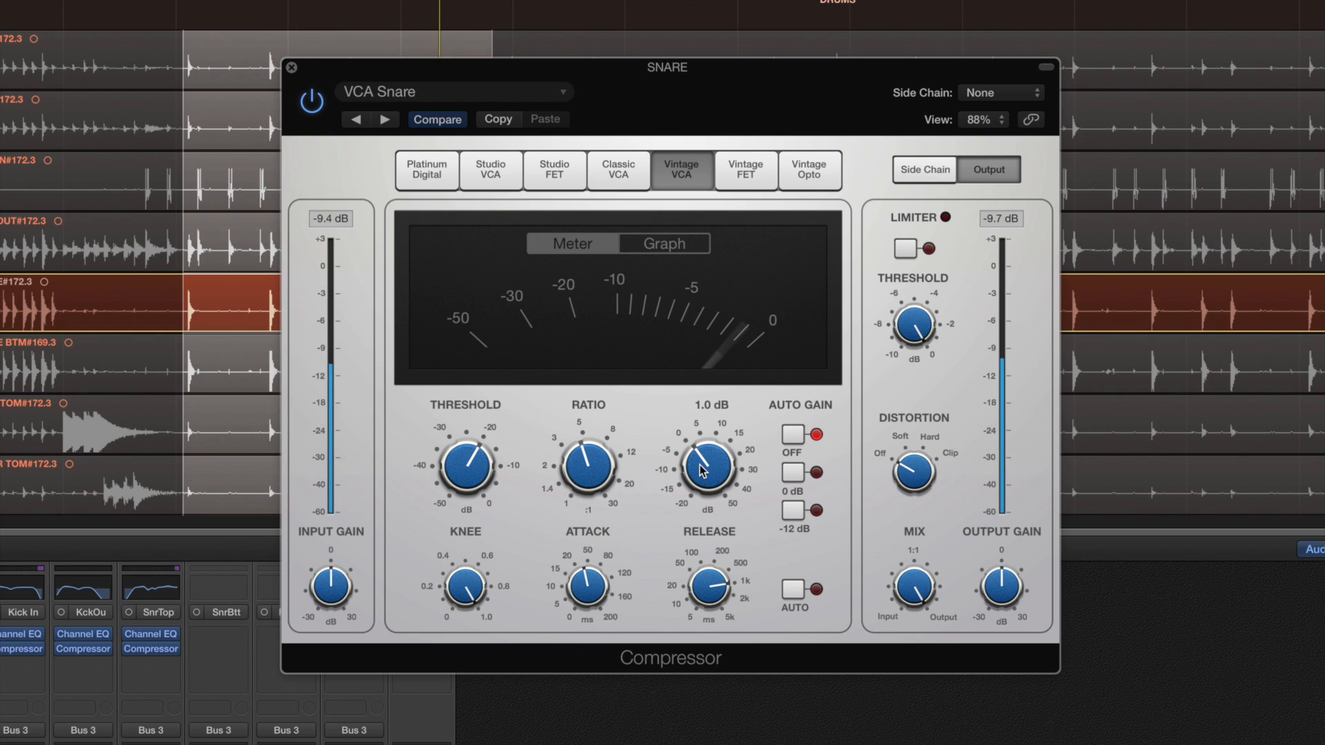
{"action": "left_click", "coordinate": [311, 101]}
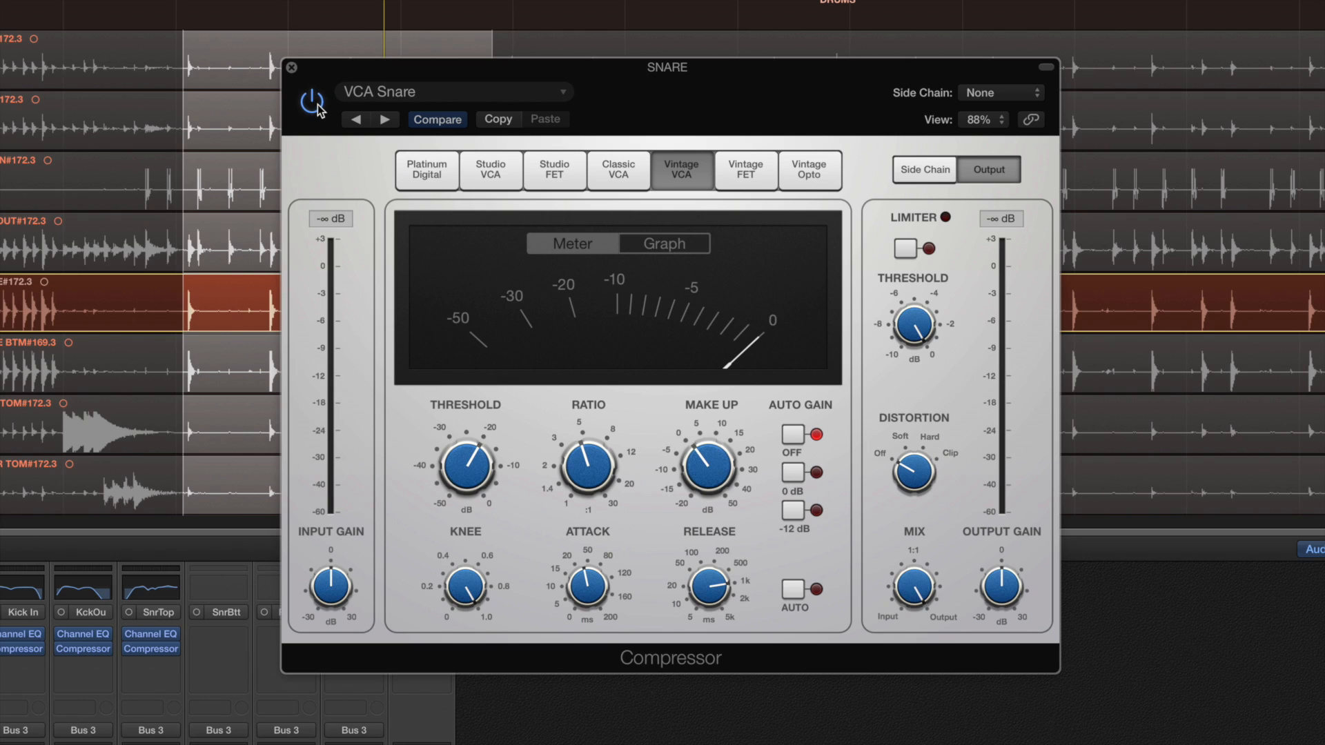
Close the SNARE compressor and insert the AudioAssault Transient plug-in after it on the SNARE channel
{"action": "key", "text": "space"}
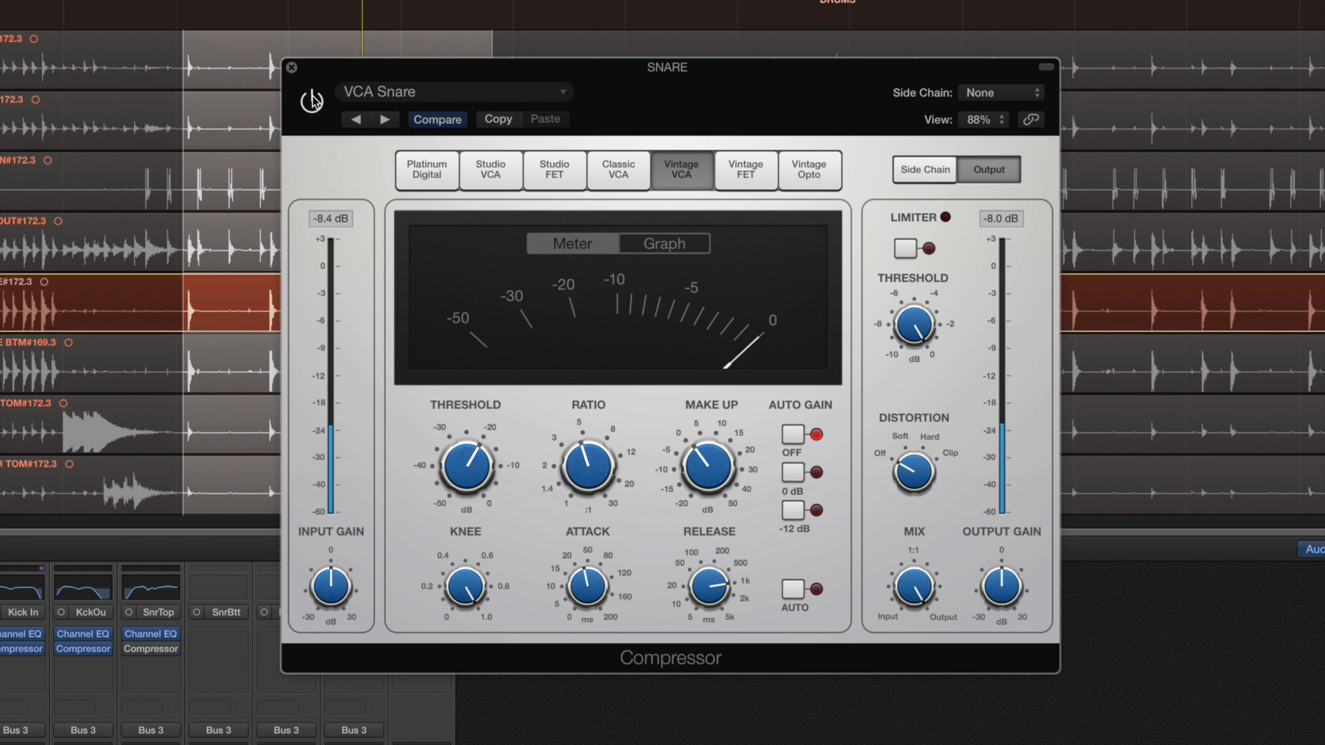
{"action": "left_click", "coordinate": [292, 68]}
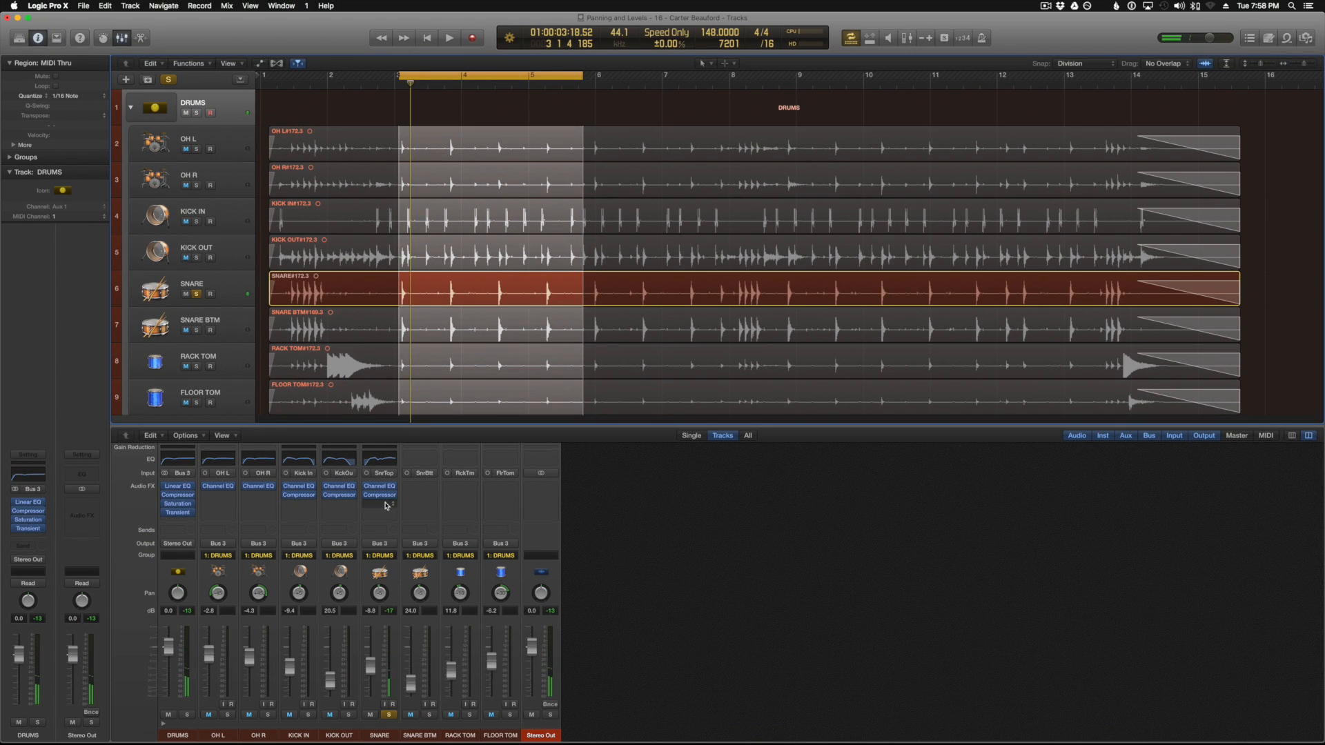
{"action": "left_click", "coordinate": [384, 507]}
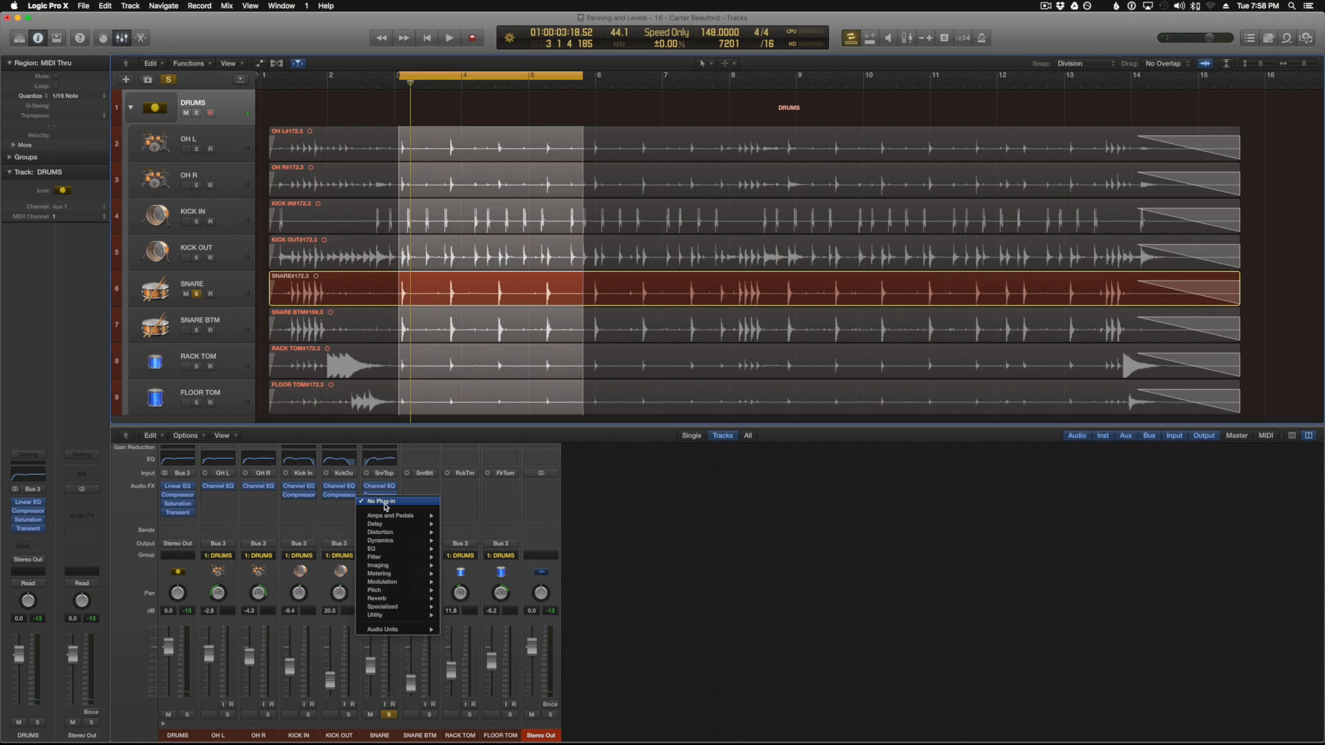
{"action": "mouse_move", "coordinate": [408, 630]}
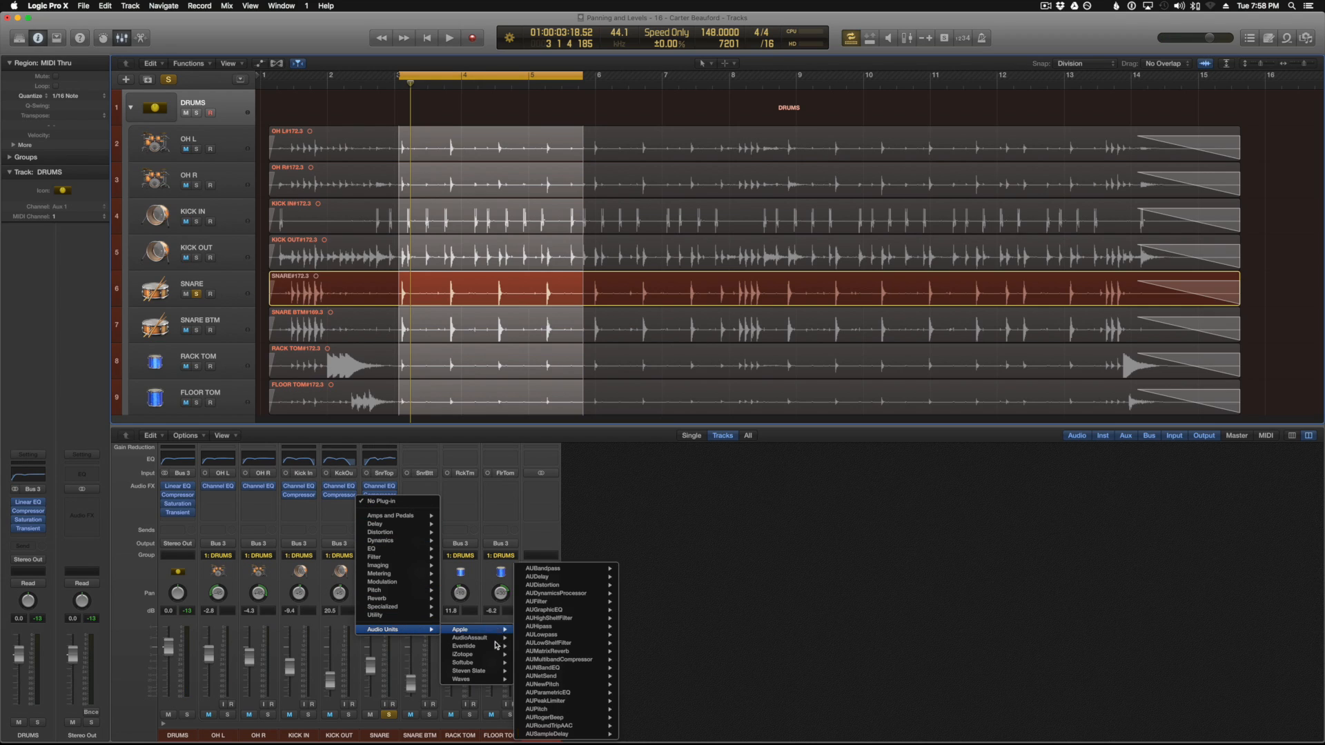
{"action": "left_click", "coordinate": [594, 637]}
{"action": "left_click_drag", "start_coordinate": [165, 50], "coordinate": [667, 221]}
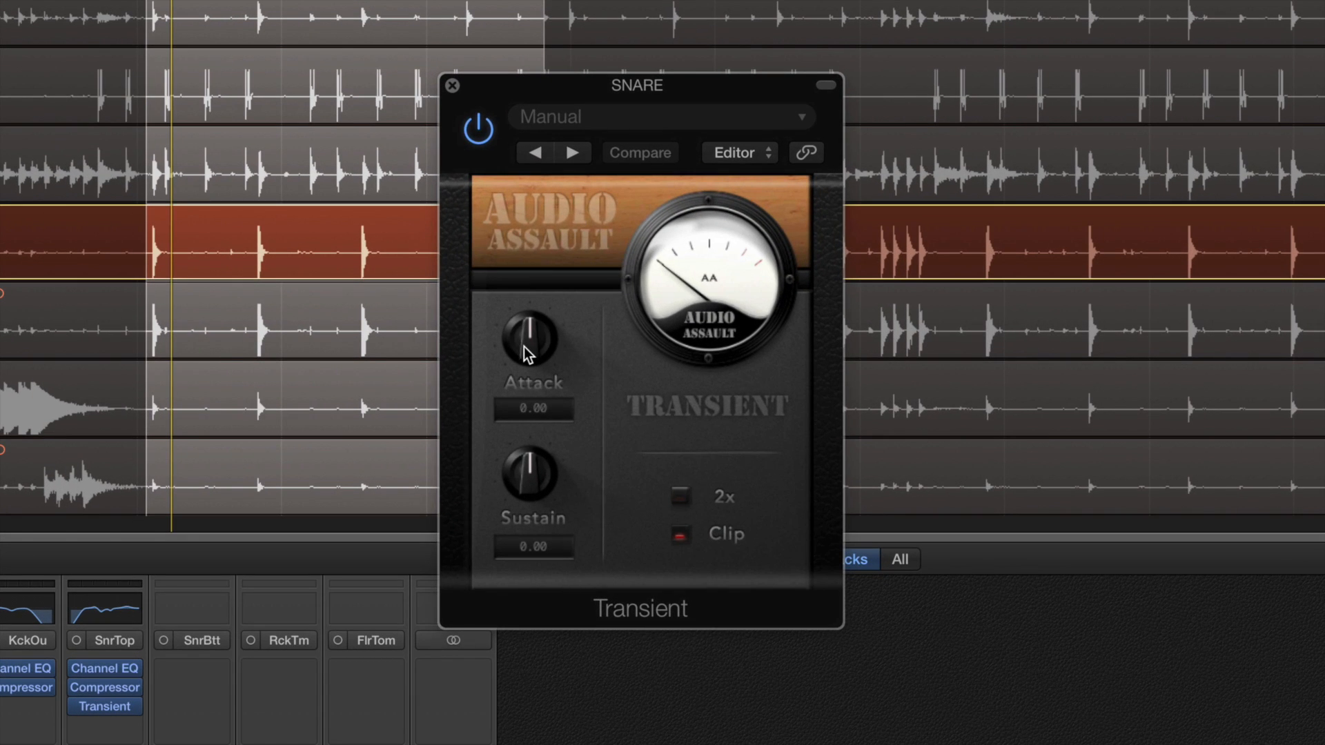
Raise the SNARE Transient's attack to 4.50 during playback, and turn off the snare solo and cycle mode
{"action": "left_click_drag", "start_coordinate": [524, 347], "coordinate": [523, 336]}
{"action": "key", "text": "space"}
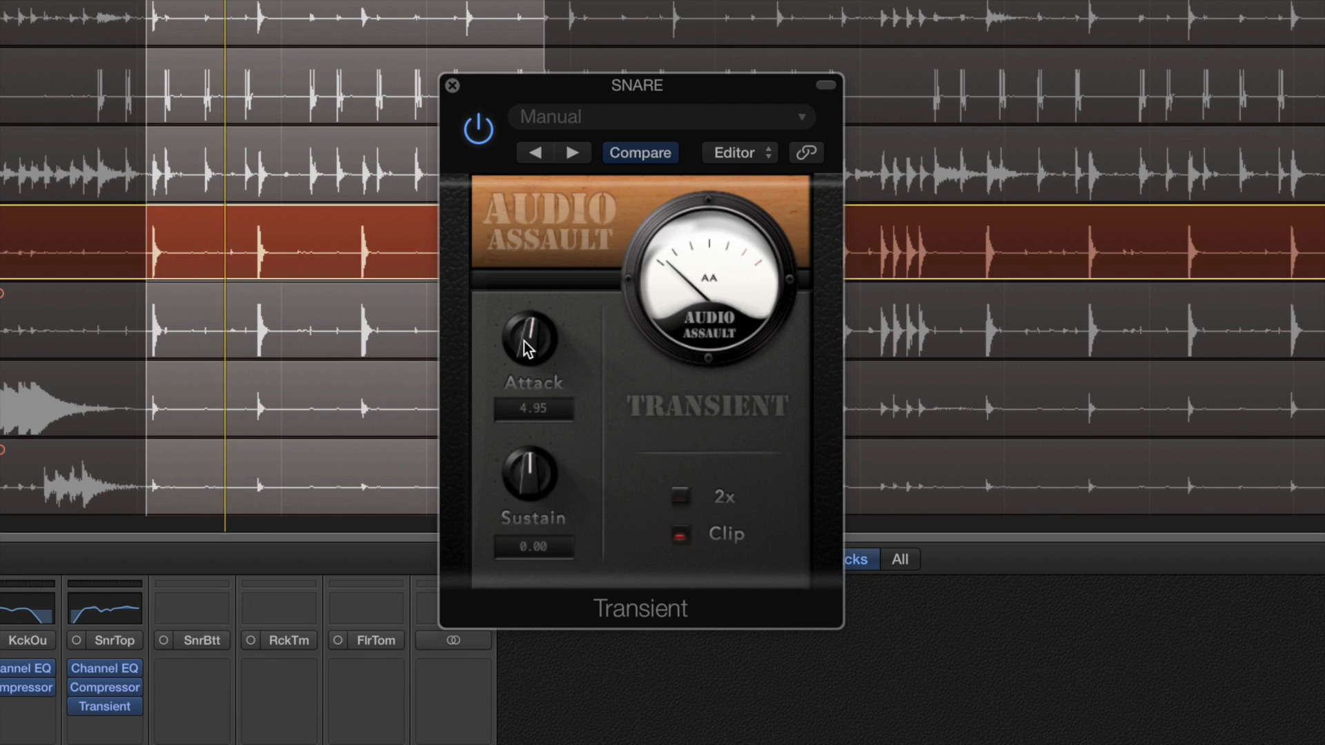
{"action": "left_click_drag", "start_coordinate": [523, 340], "coordinate": [525, 343]}
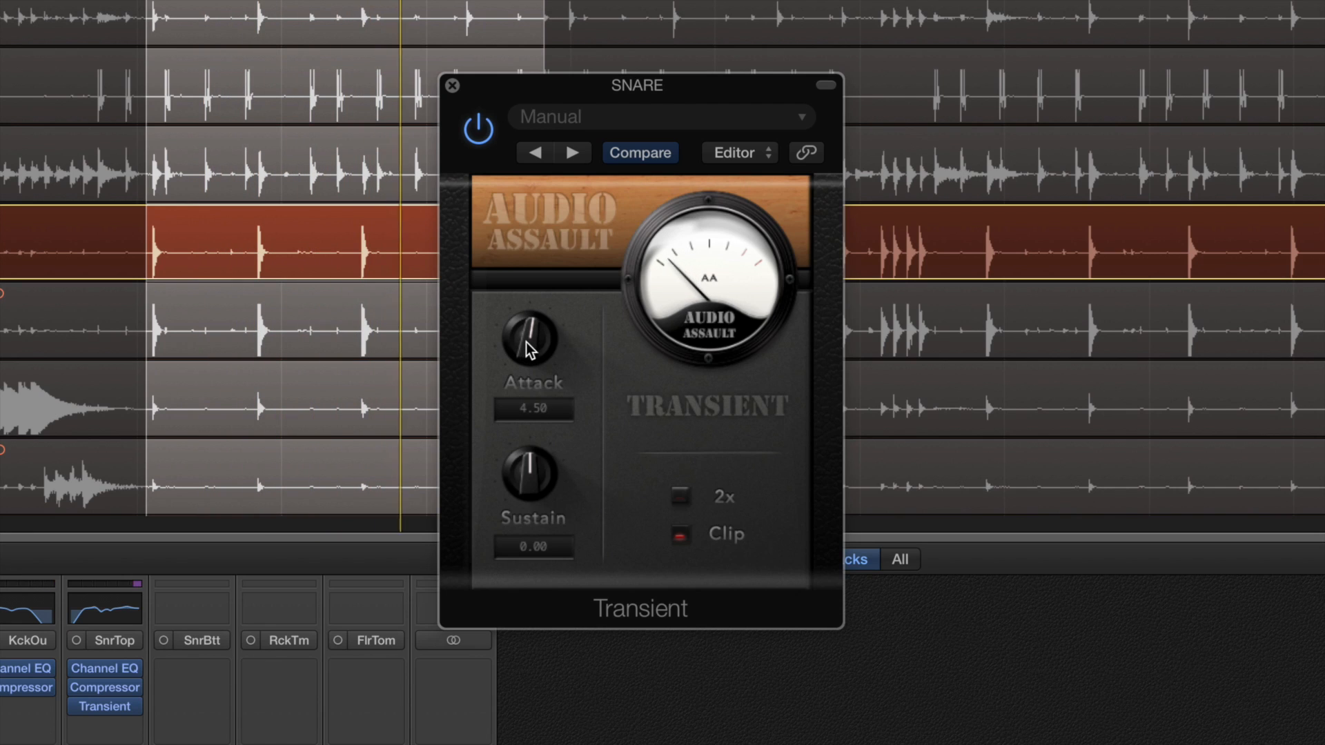
{"action": "left_click", "coordinate": [126, 744]}
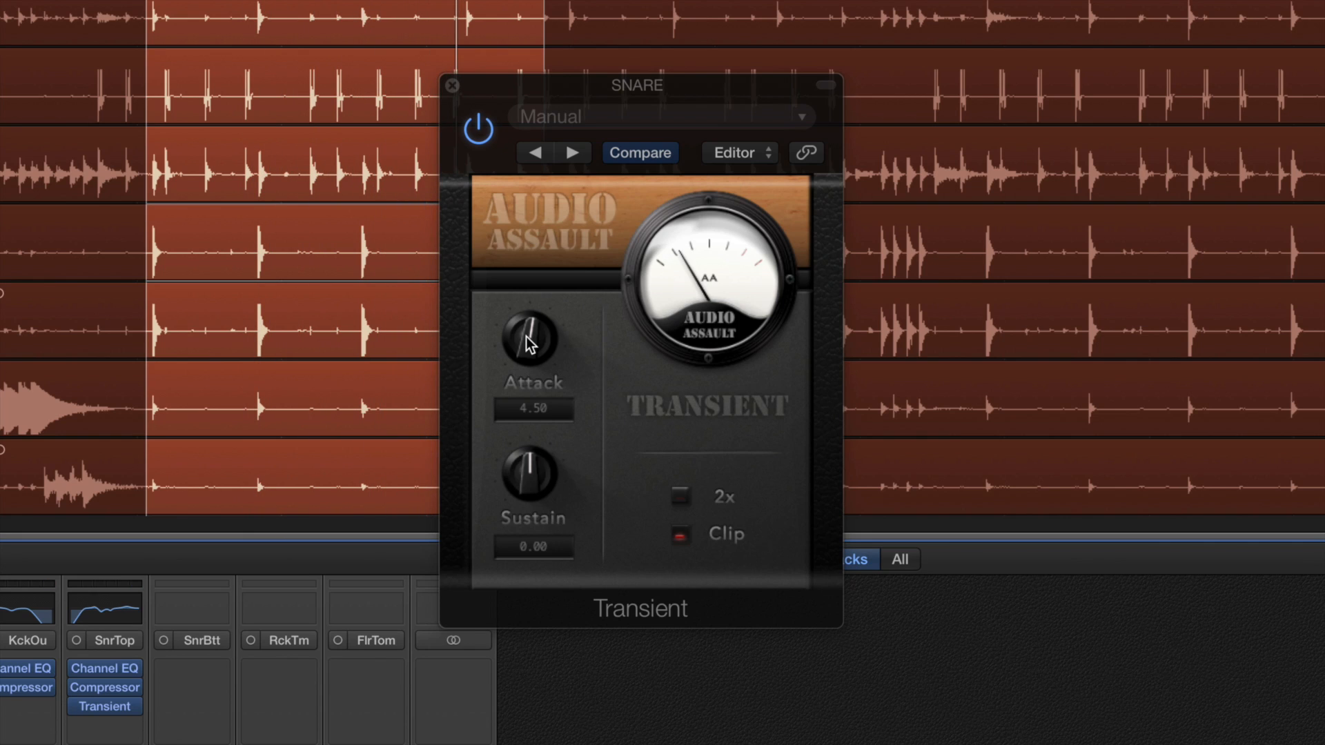
{"action": "left_click", "coordinate": [297, 523]}
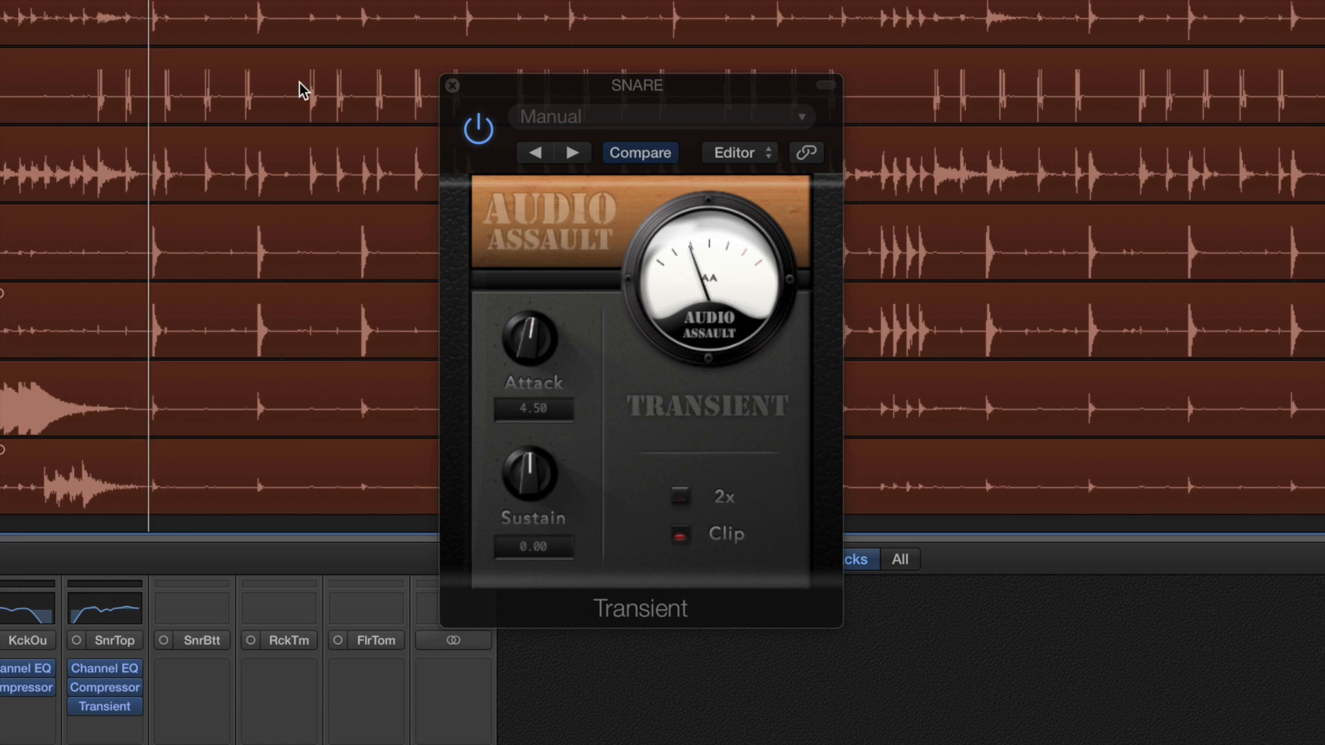
Set the SNARE Transient's attack to 9.91 against the full kit, comparing it bypassed and enabled, and close the plug-in
{"action": "left_click_drag", "start_coordinate": [526, 350], "coordinate": [521, 352]}
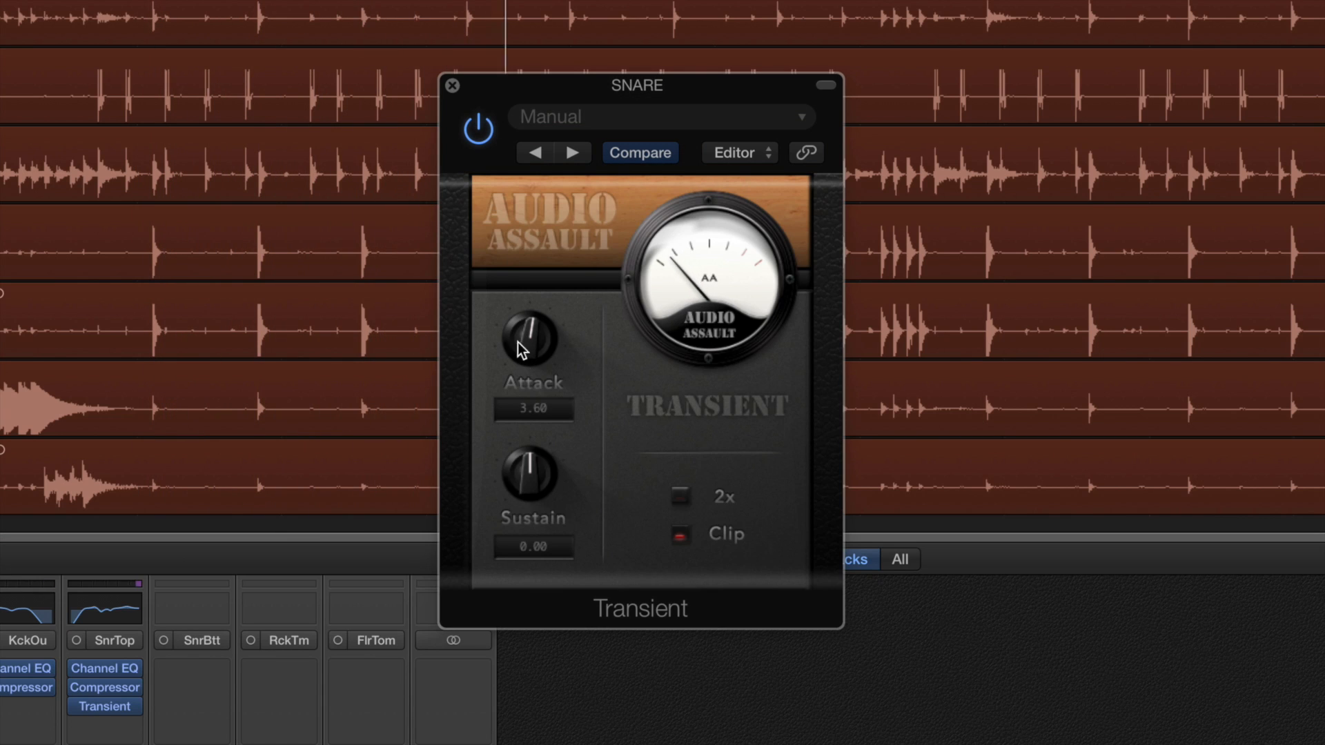
{"action": "left_click", "coordinate": [477, 131]}
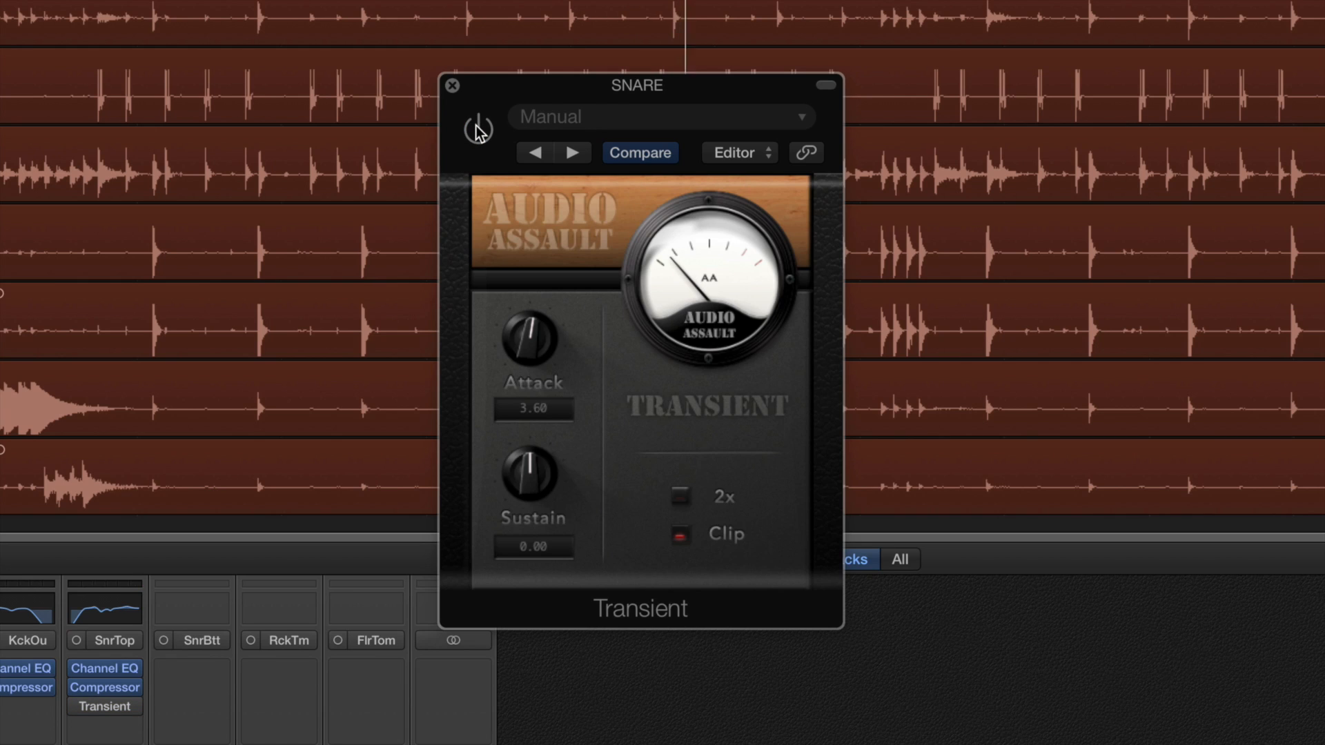
{"action": "left_click_drag", "start_coordinate": [525, 350], "coordinate": [526, 331]}
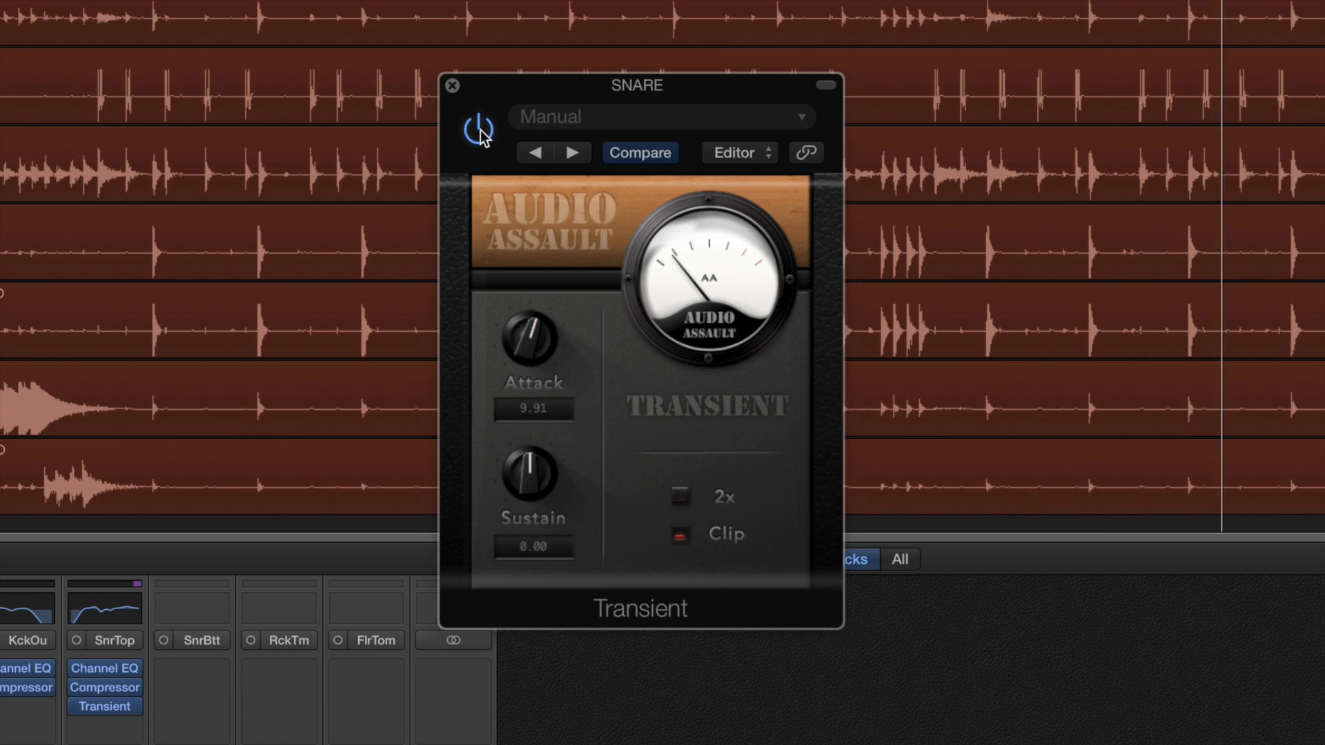
{"action": "left_click", "coordinate": [452, 85]}
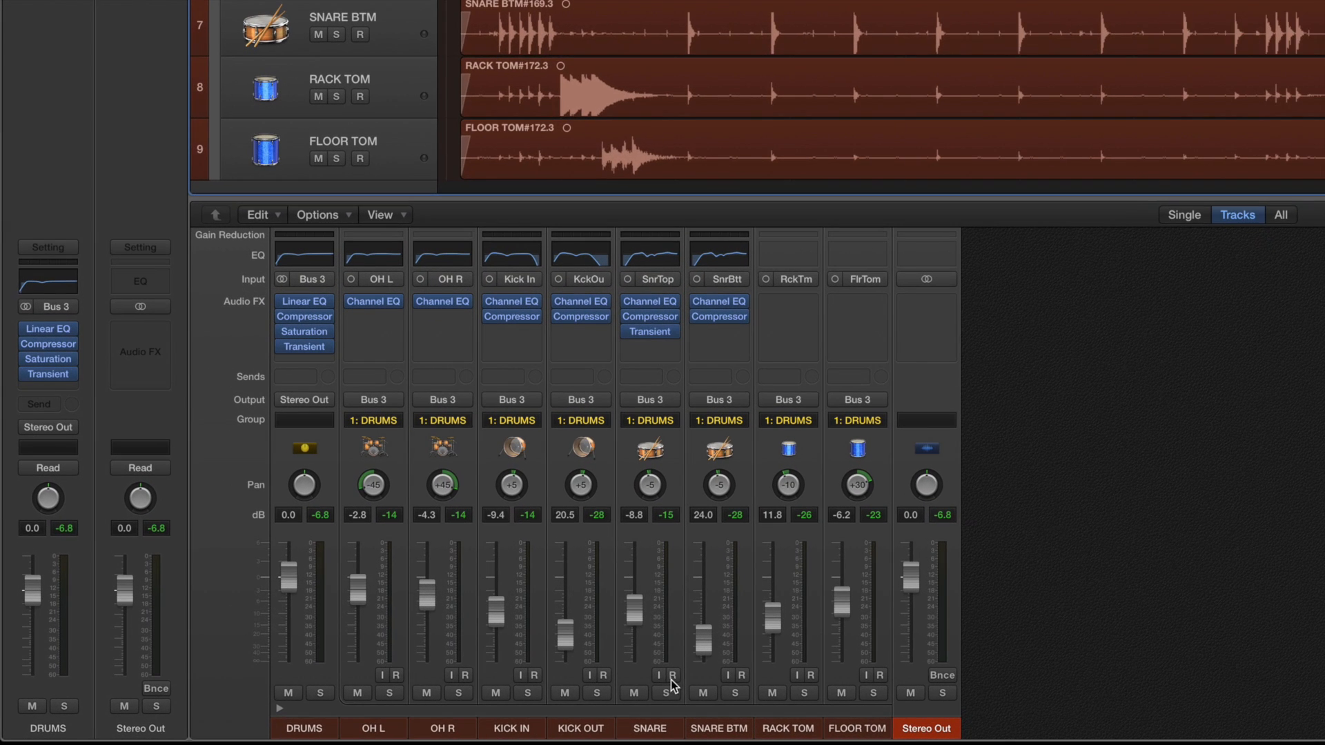
Audition SNARE and SNARE BTM soloed together, set the SNARE BTM level to -26.0 dB, and release the solos
{"action": "left_click", "coordinate": [389, 715]}
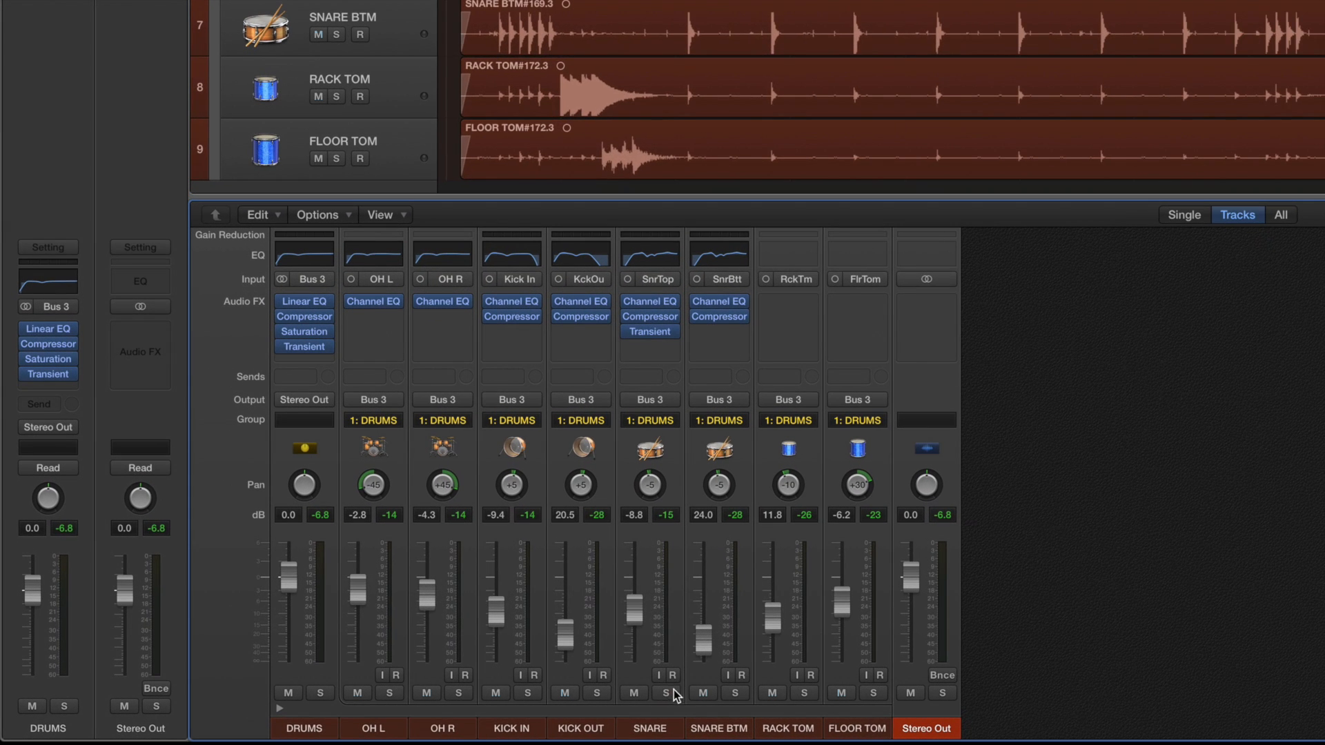
{"action": "left_click", "coordinate": [735, 693]}
{"action": "key", "text": "space"}
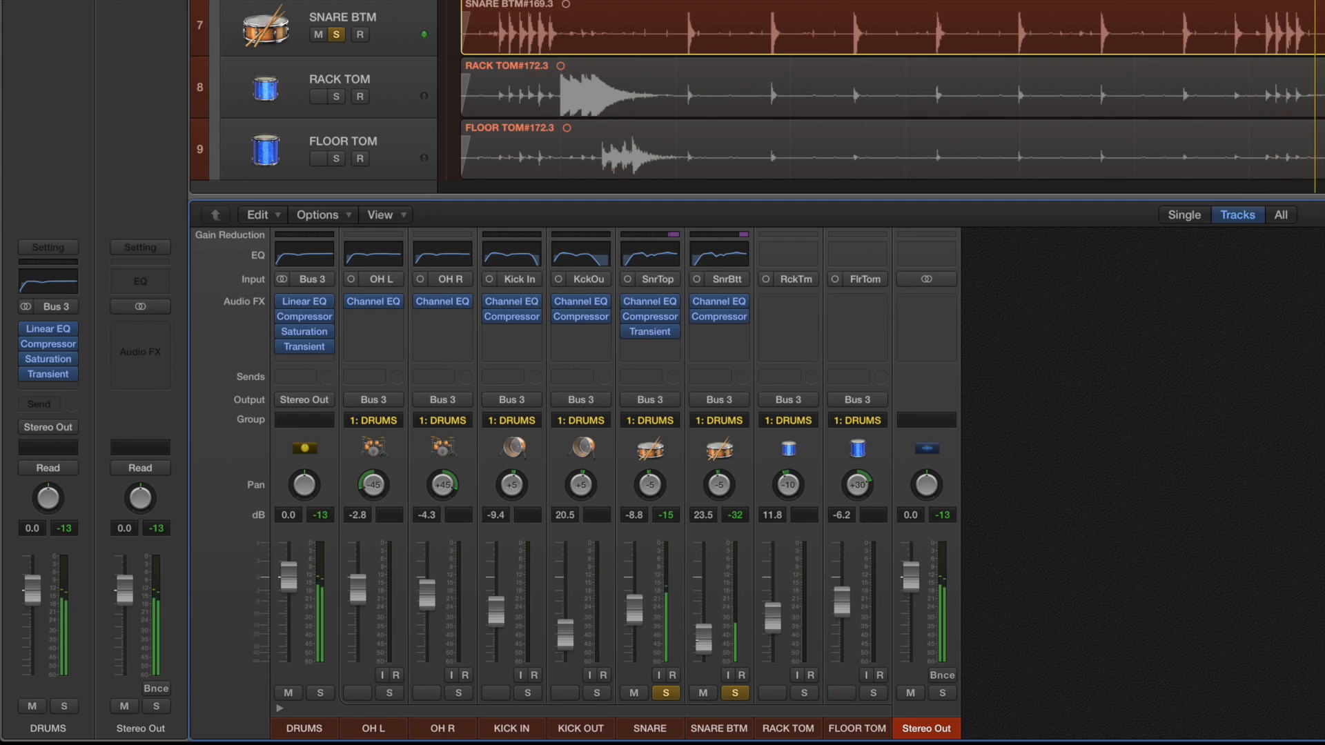
{"action": "left_click", "coordinate": [735, 693]}
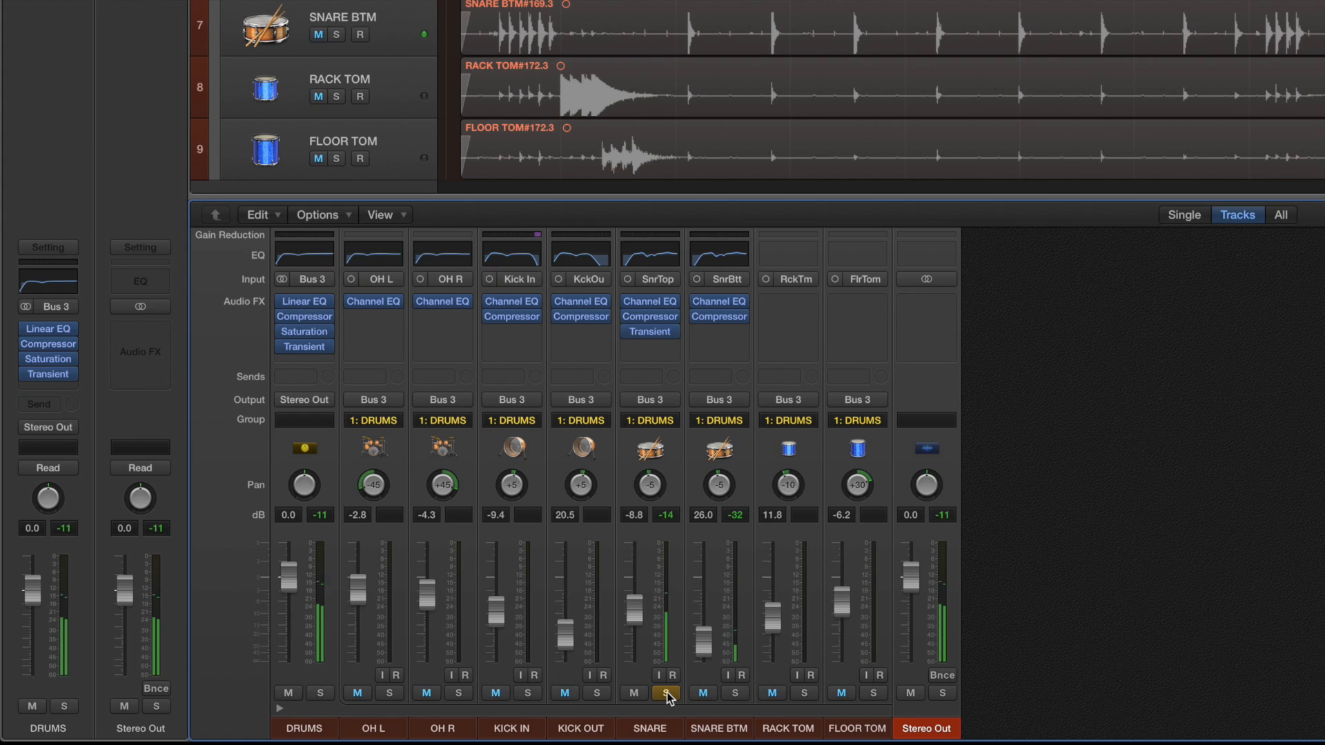
{"action": "left_click", "coordinate": [666, 693]}
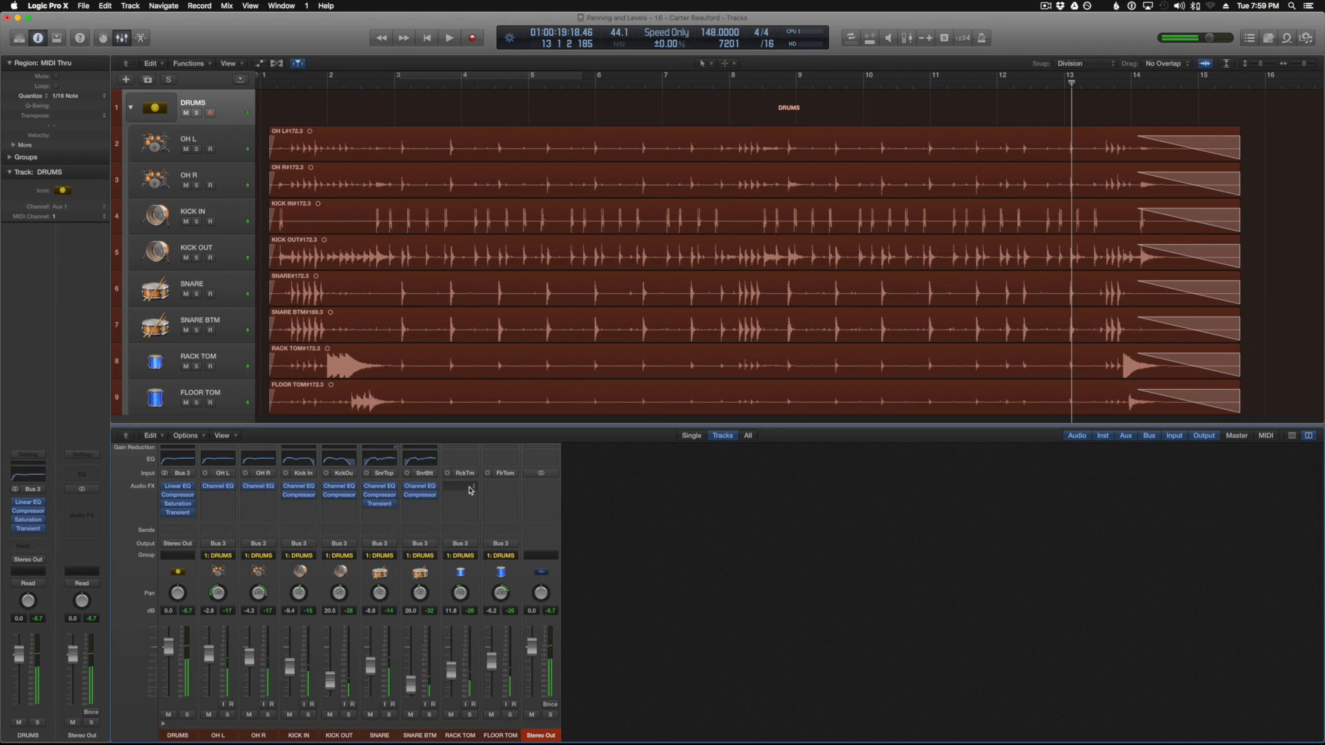
Insert a mono Channel EQ on the RACK TOM channel and move its window clear of the plug-in slots
{"action": "left_click", "coordinate": [789, 302]}
{"action": "mouse_move", "coordinate": [857, 389]}
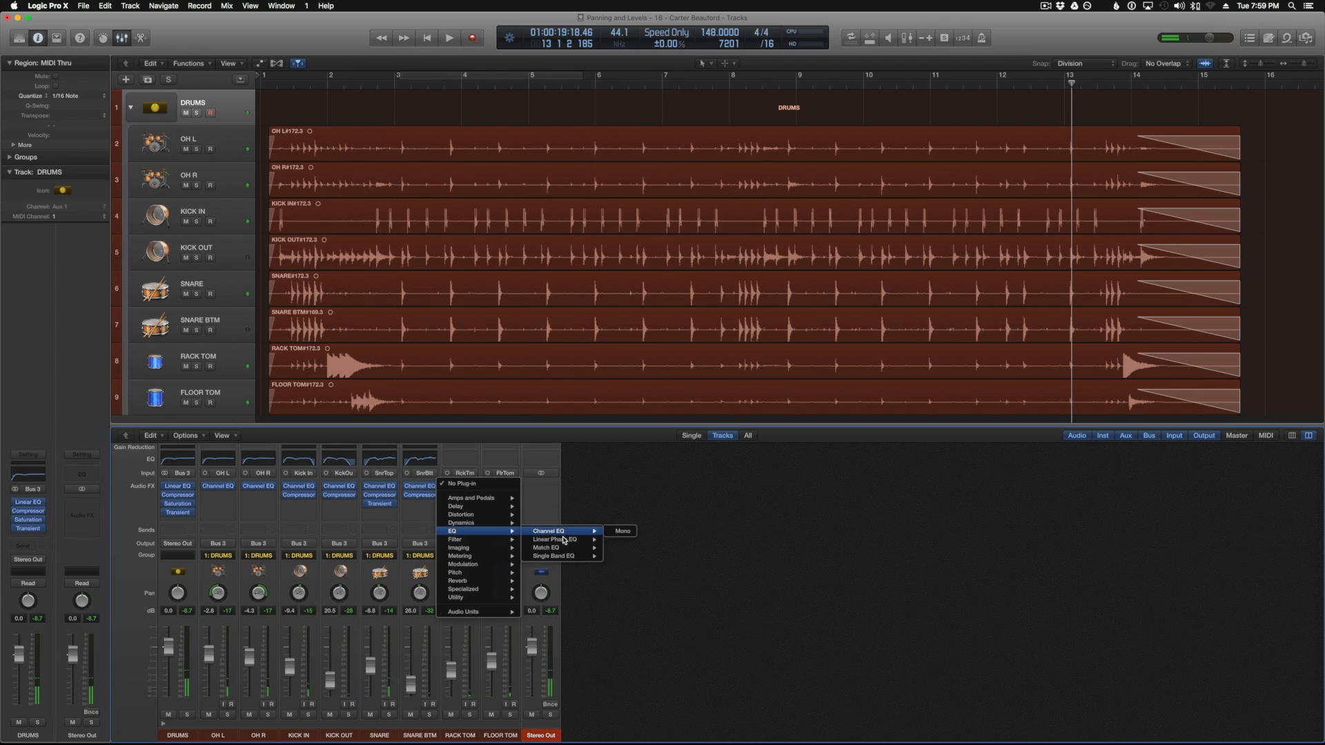
{"action": "left_click", "coordinate": [620, 533]}
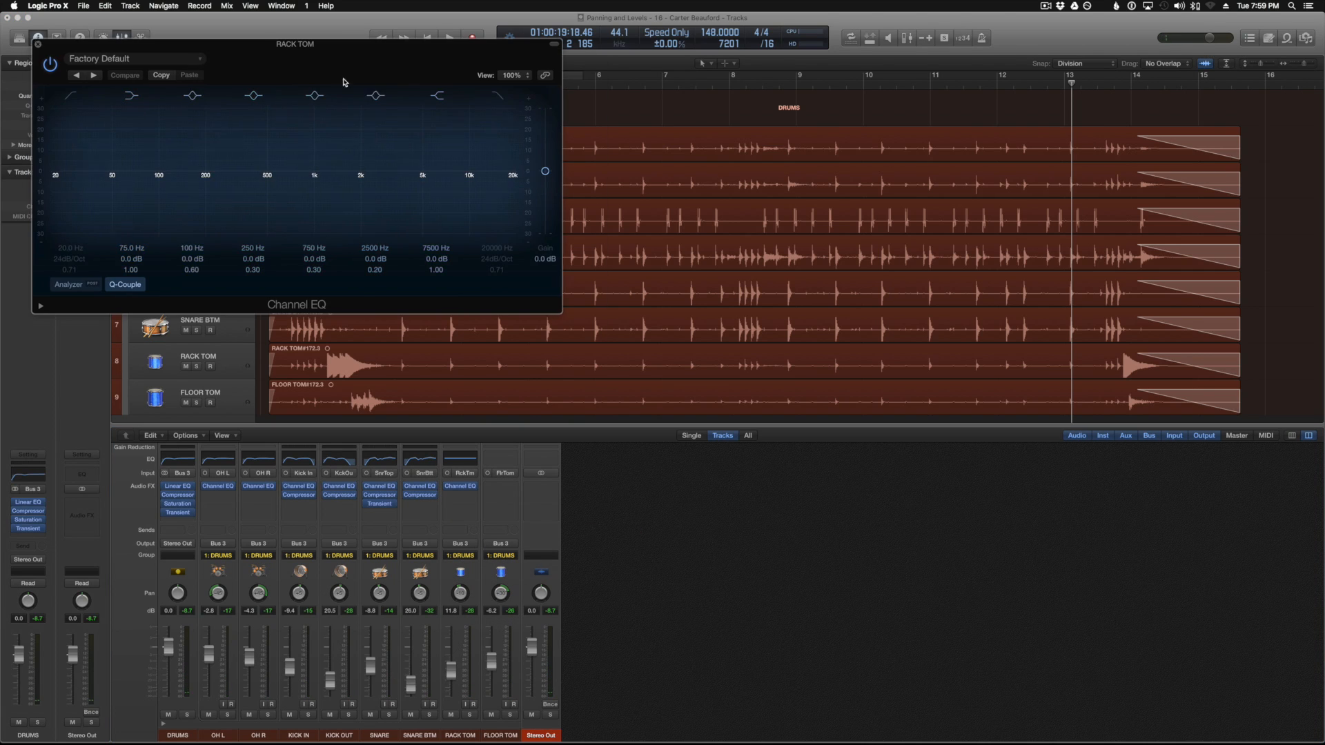
{"action": "left_click_drag", "start_coordinate": [285, 55], "coordinate": [579, 153]}
Enable the low cut in the RACK TOM Channel EQ and set it to 73 Hz during playback
{"action": "left_click", "coordinate": [346, 187]}
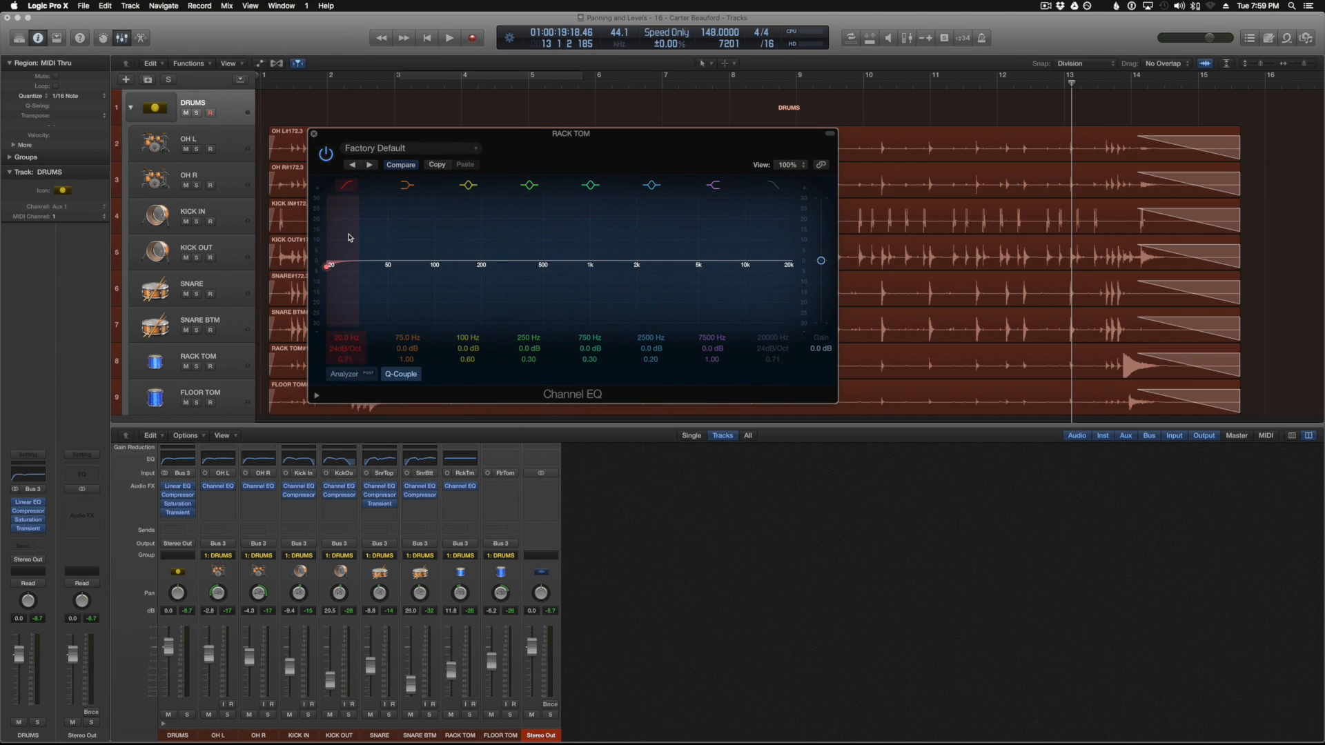
{"action": "left_click_drag", "start_coordinate": [338, 278], "coordinate": [420, 287]}
{"action": "left_click_drag", "start_coordinate": [573, 133], "coordinate": [909, 112]}
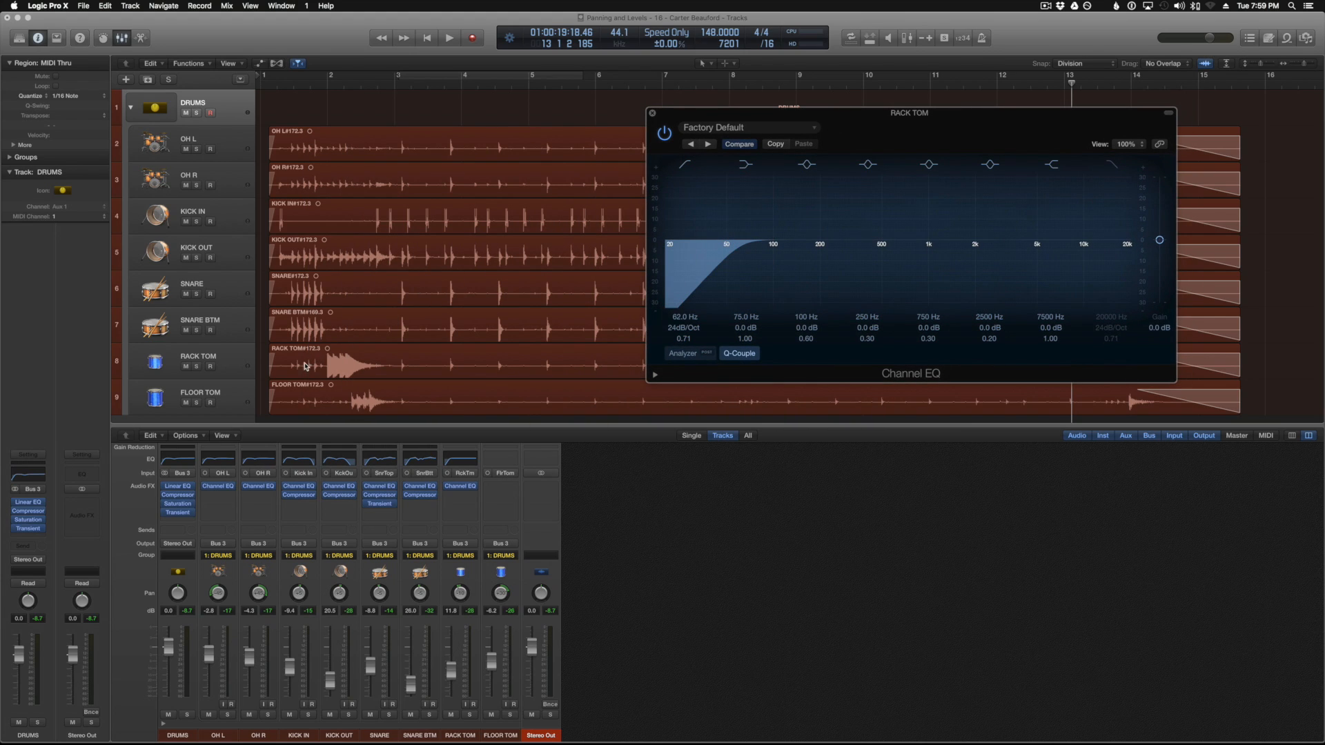
{"action": "left_click_drag", "start_coordinate": [321, 364], "coordinate": [441, 383]}
{"action": "key", "text": "space"}
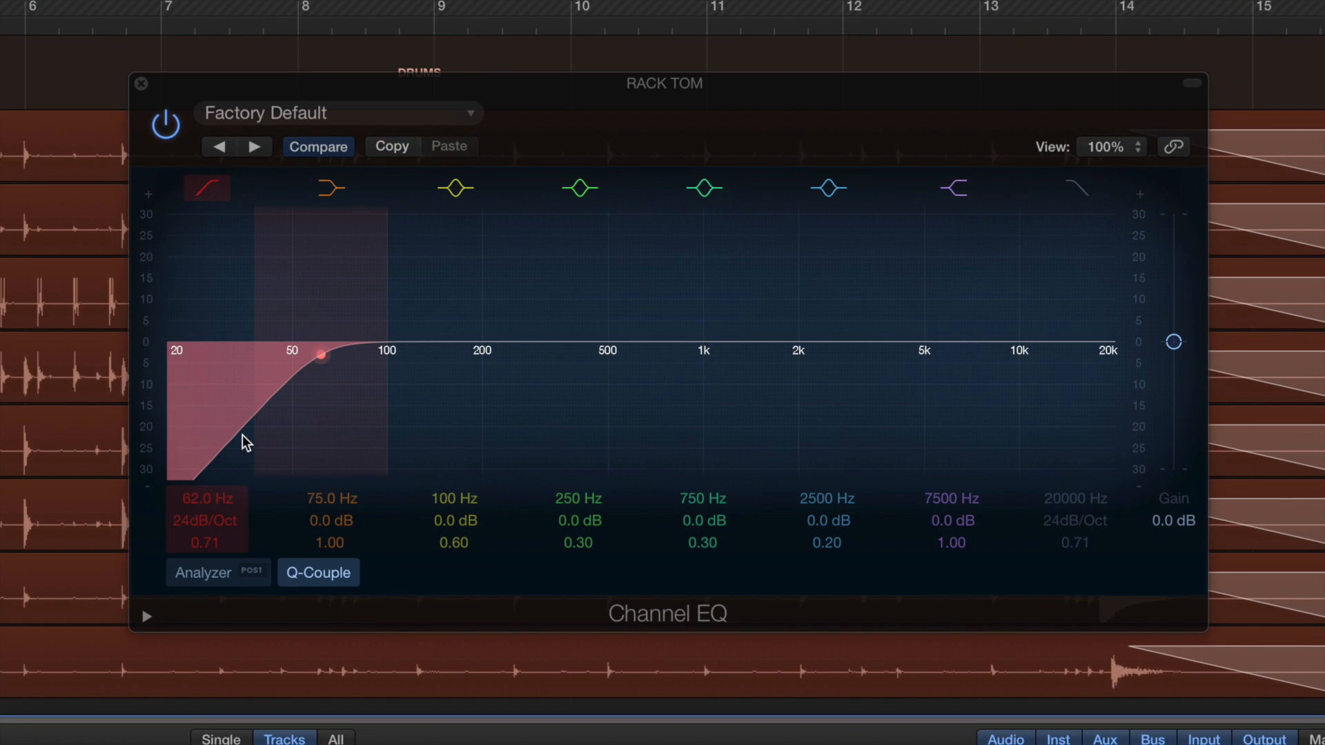
{"action": "mouse_move", "coordinate": [246, 442]}
{"action": "left_mouse_down"}
{"action": "mouse_move", "coordinate": [285, 443]}
{"action": "mouse_move", "coordinate": [271, 439]}
{"action": "left_mouse_up"}
Cut the RACK TOM's low mids by 7.0 dB at 345 Hz with a Q of 0.57
{"action": "mouse_move", "coordinate": [570, 437]}
{"action": "left_mouse_down"}
{"action": "mouse_move", "coordinate": [621, 458]}
{"action": "mouse_move", "coordinate": [628, 476]}
{"action": "mouse_move", "coordinate": [582, 407]}
{"action": "mouse_move", "coordinate": [585, 434]}
{"action": "mouse_move", "coordinate": [603, 296]}
{"action": "left_mouse_up"}
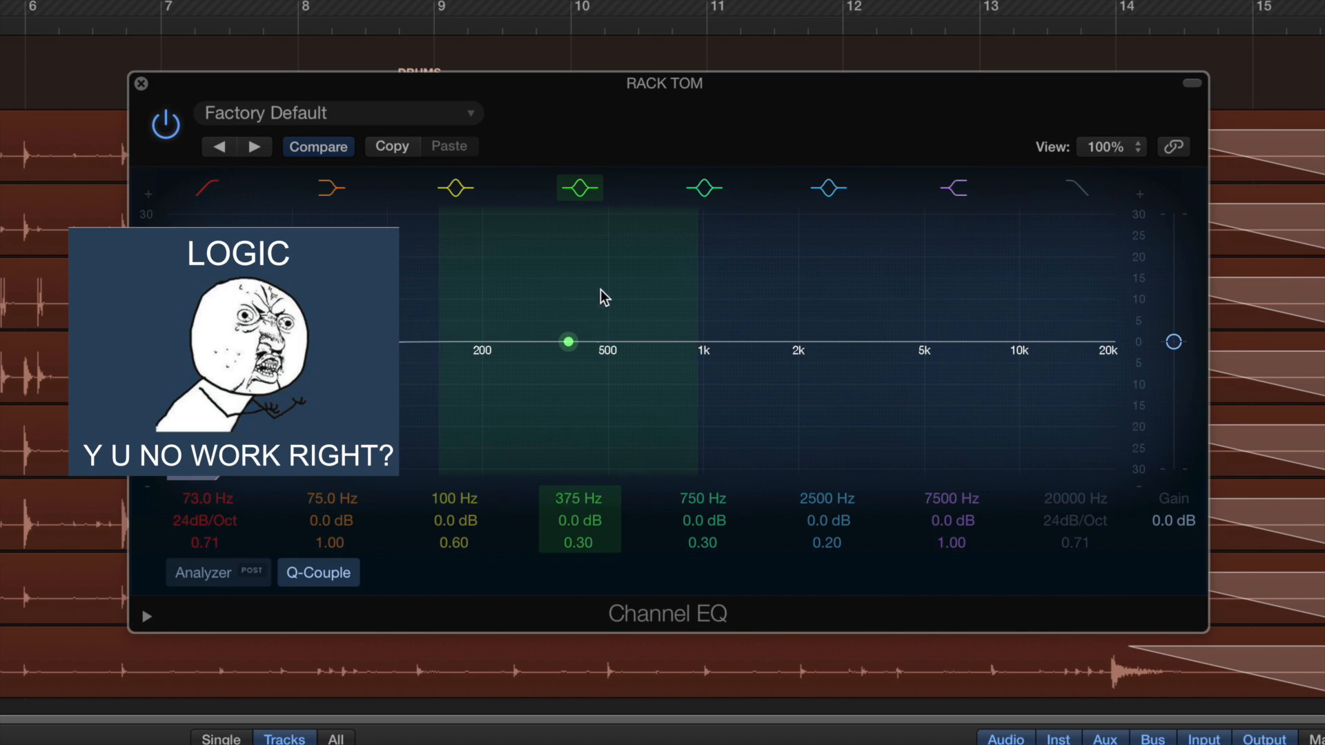
{"action": "left_click", "coordinate": [141, 83]}
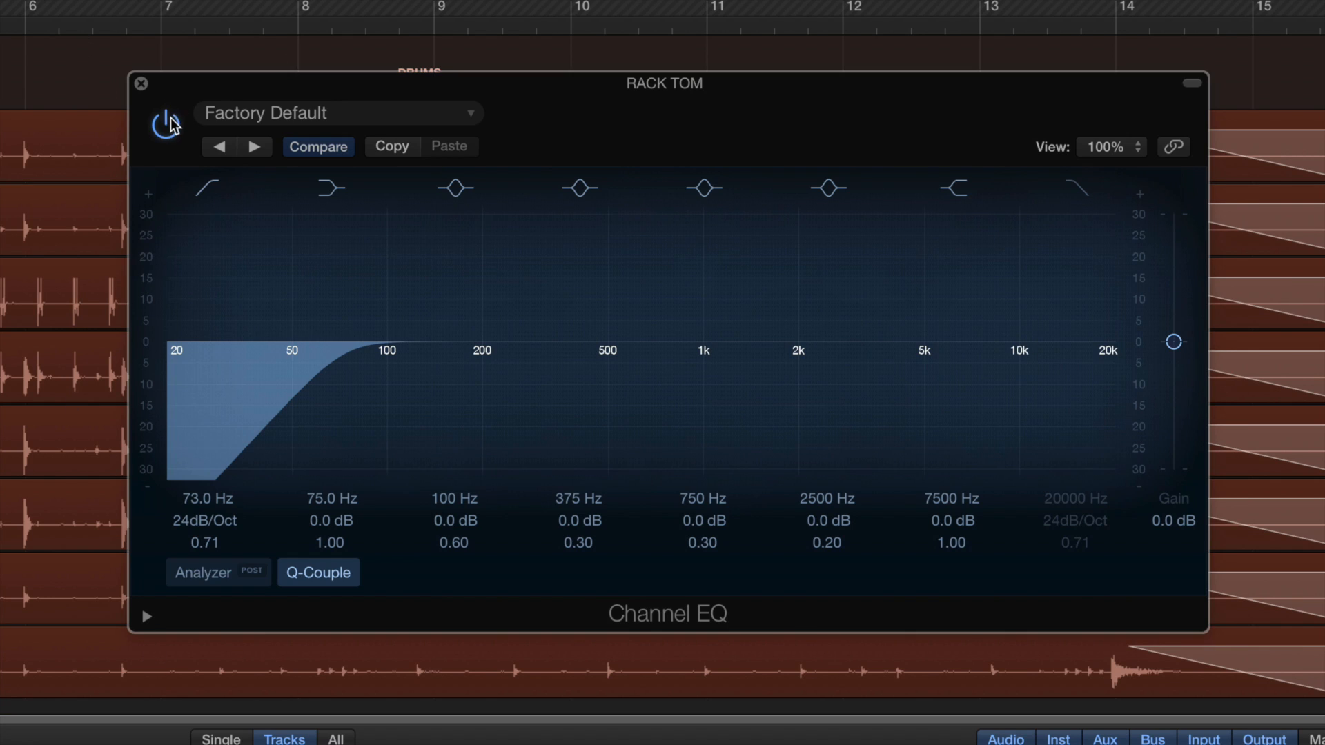
{"action": "left_click", "coordinate": [165, 125]}
{"action": "left_click_drag", "start_coordinate": [526, 346], "coordinate": [533, 418]}
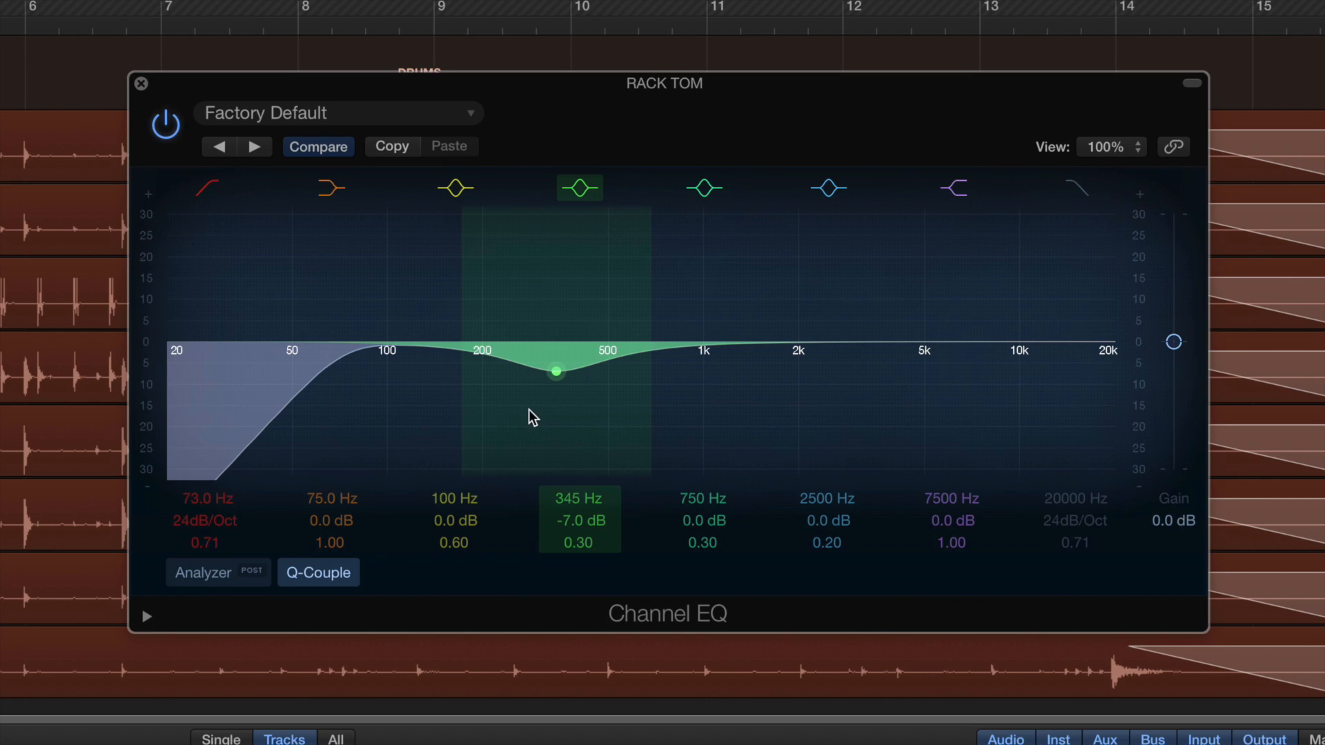
{"action": "left_click_drag", "start_coordinate": [572, 530], "coordinate": [571, 507]}
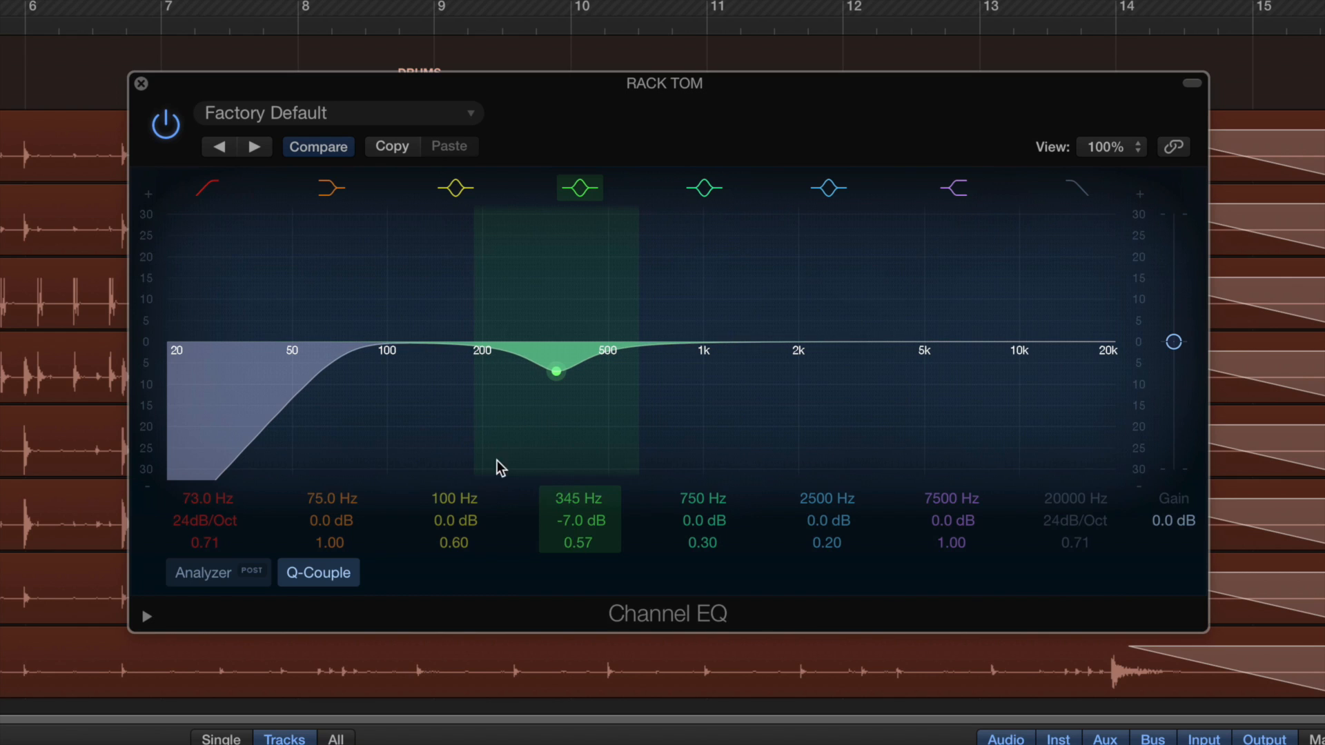
Boost the RACK TOM by 3.5 dB at 148 Hz, and compare the Channel EQ bypassed and enabled
{"action": "left_click_drag", "start_coordinate": [425, 387], "coordinate": [482, 370]}
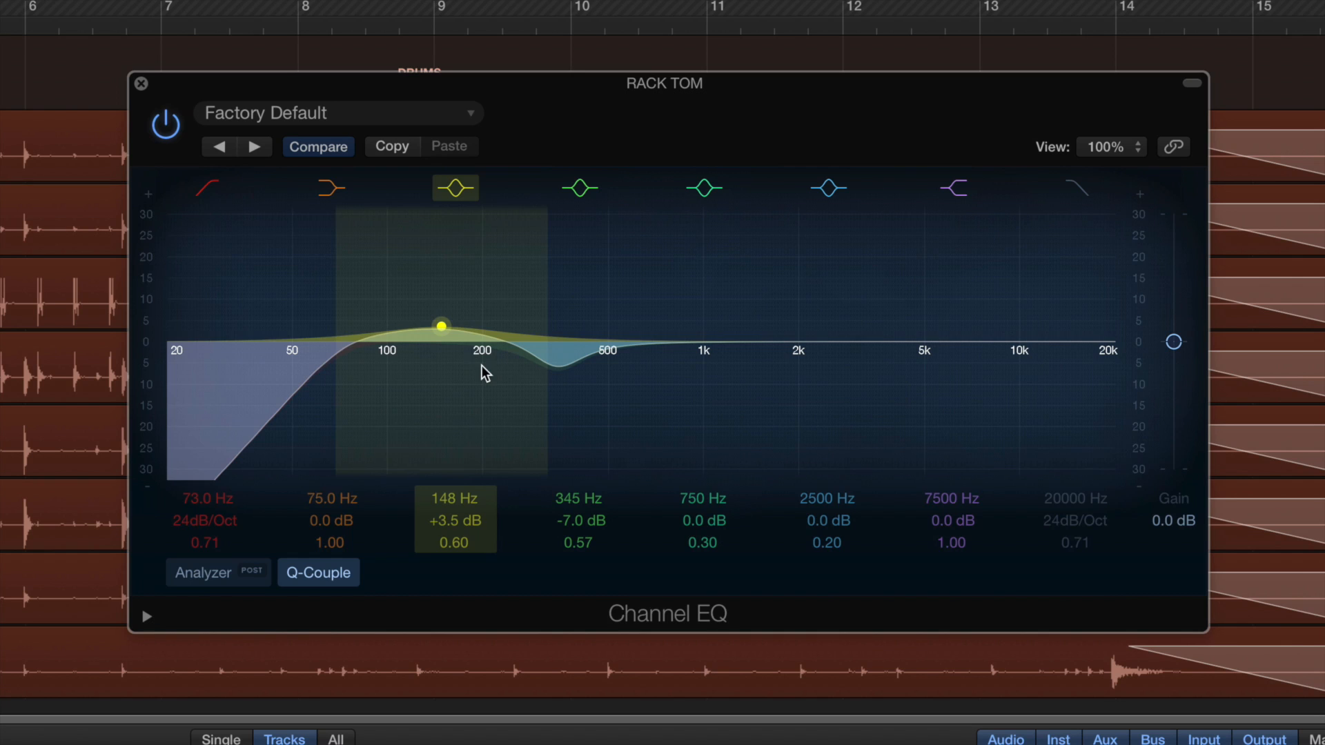
{"action": "left_click", "coordinate": [164, 126]}
{"action": "left_click", "coordinate": [157, 127]}
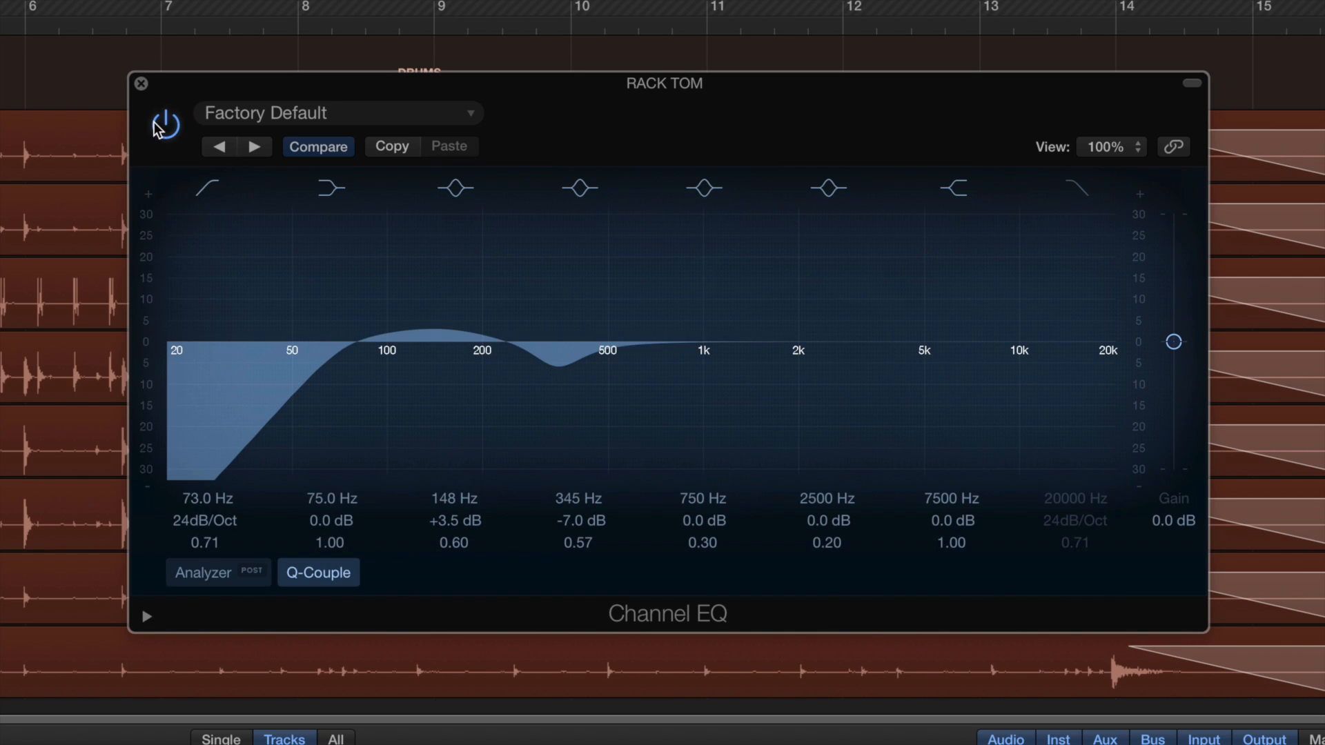
Boost the RACK TOM's highs by 5.5 dB at 6900 Hz with a Q of 0.64, and raise the low cut to 78 Hz
{"action": "left_click_drag", "start_coordinate": [775, 408], "coordinate": [899, 393]}
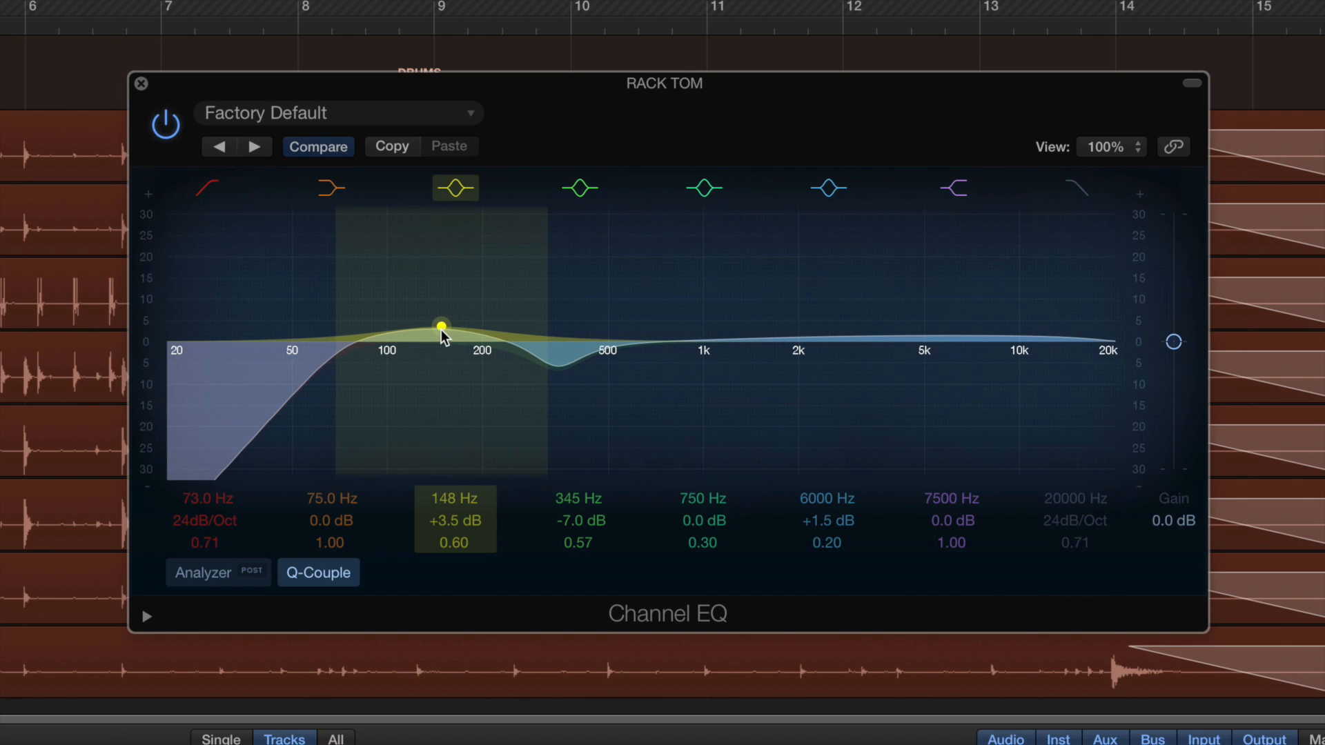
{"action": "left_click_drag", "start_coordinate": [269, 386], "coordinate": [278, 387]}
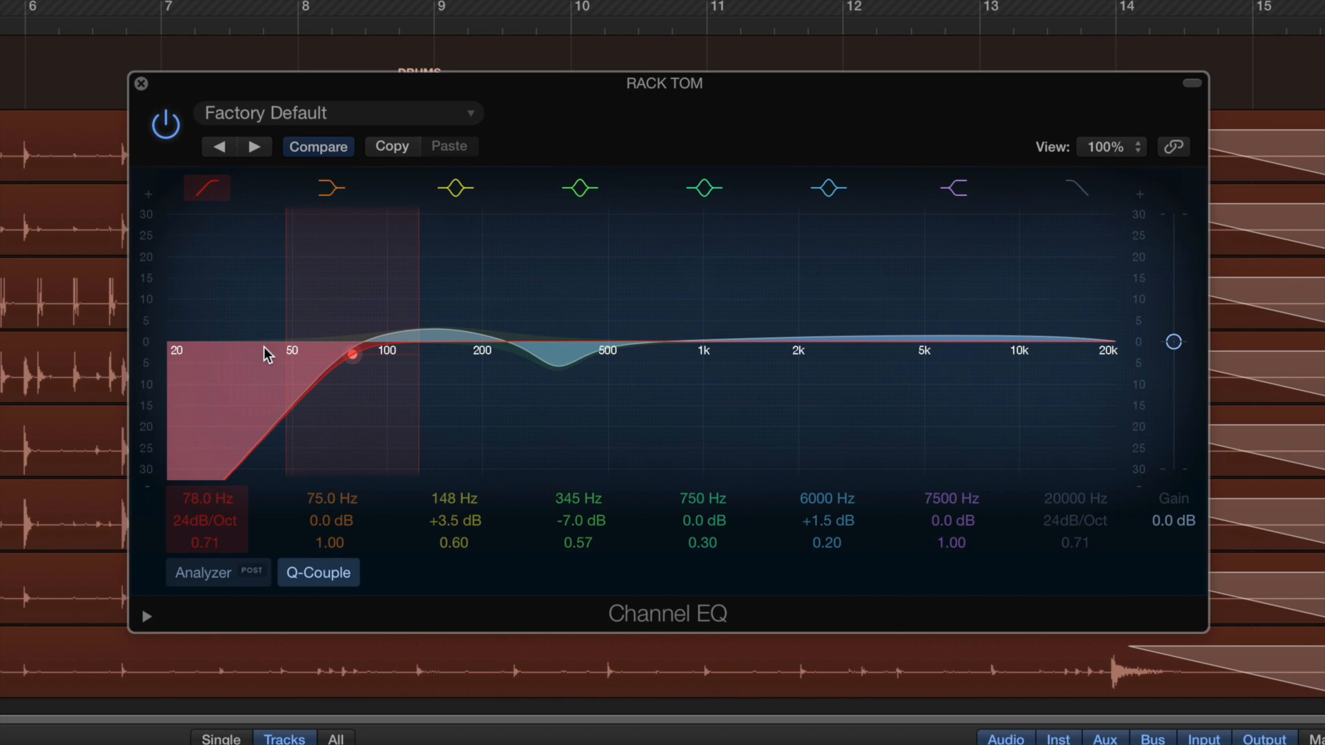
{"action": "left_click_drag", "start_coordinate": [817, 379], "coordinate": [799, 366]}
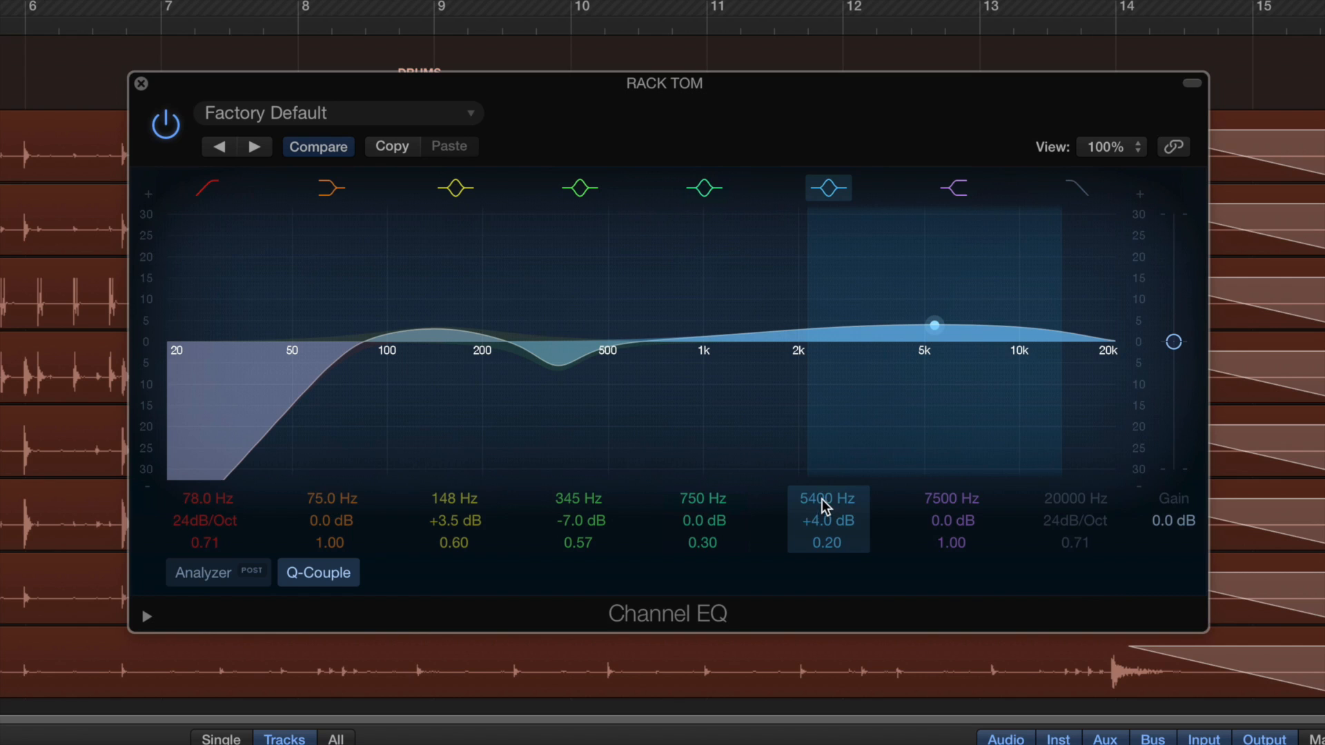
{"action": "left_click_drag", "start_coordinate": [833, 547], "coordinate": [833, 518]}
{"action": "left_click_drag", "start_coordinate": [934, 325], "coordinate": [979, 320]}
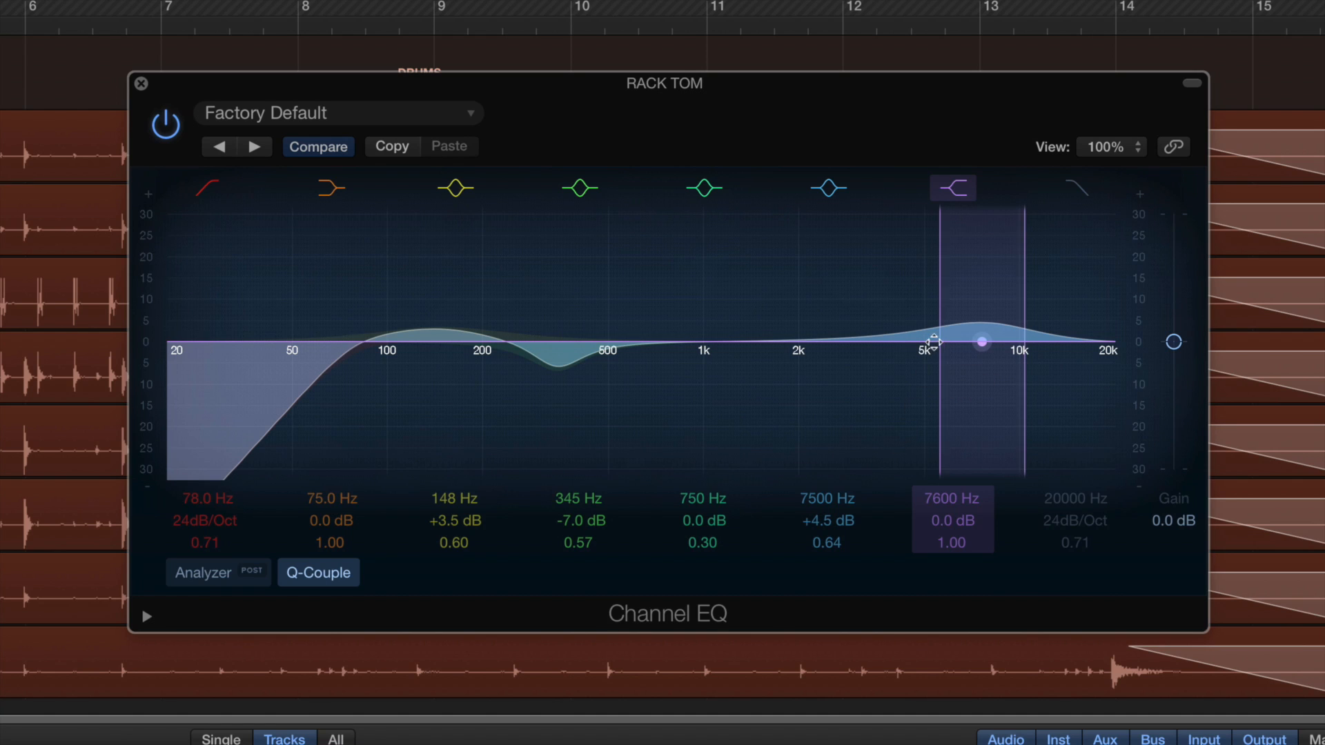
{"action": "mouse_move", "coordinate": [909, 332]}
{"action": "left_mouse_down"}
{"action": "mouse_move", "coordinate": [934, 329]}
{"action": "mouse_move", "coordinate": [854, 328]}
{"action": "mouse_move", "coordinate": [944, 330]}
{"action": "mouse_move", "coordinate": [878, 330]}
{"action": "mouse_move", "coordinate": [896, 330]}
{"action": "left_mouse_up"}
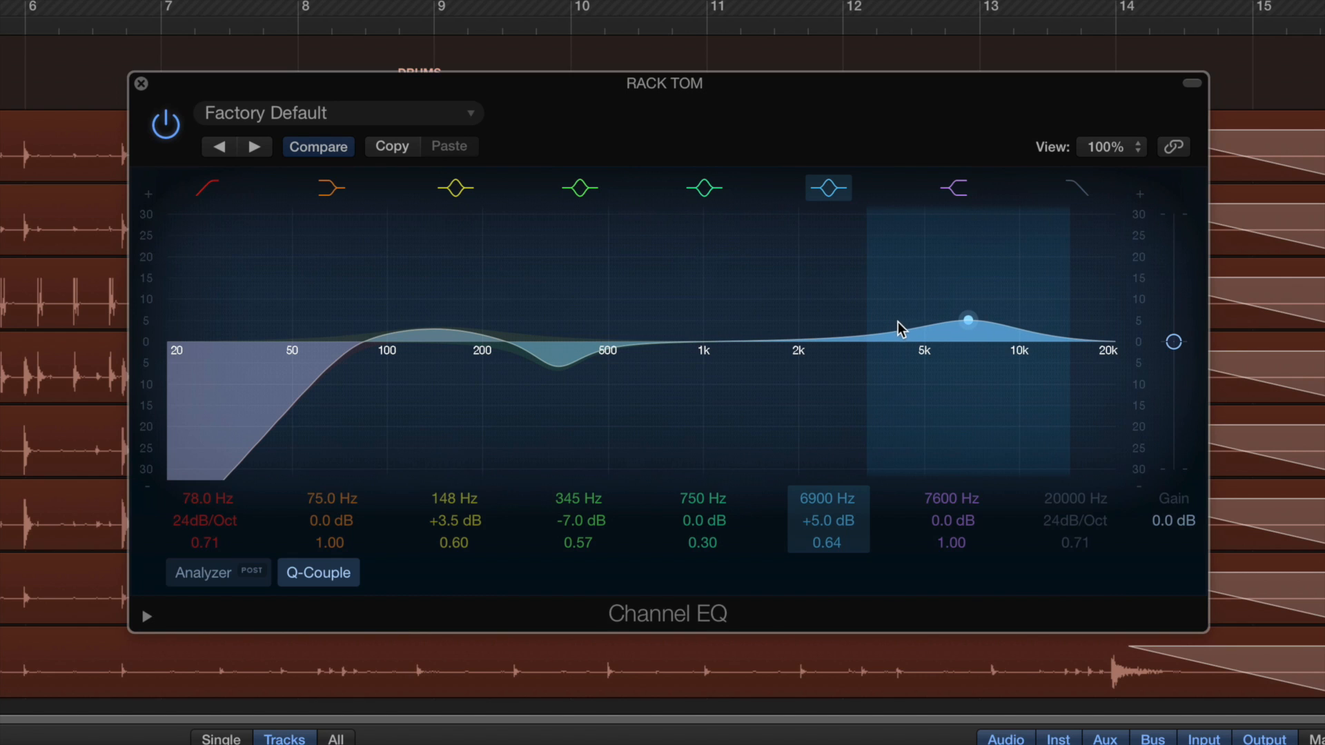
Move the RACK TOM's low-mid cut to 385 Hz at -8.5 dB and widen its Q to 0.37
{"action": "left_click_drag", "start_coordinate": [560, 364], "coordinate": [575, 377]}
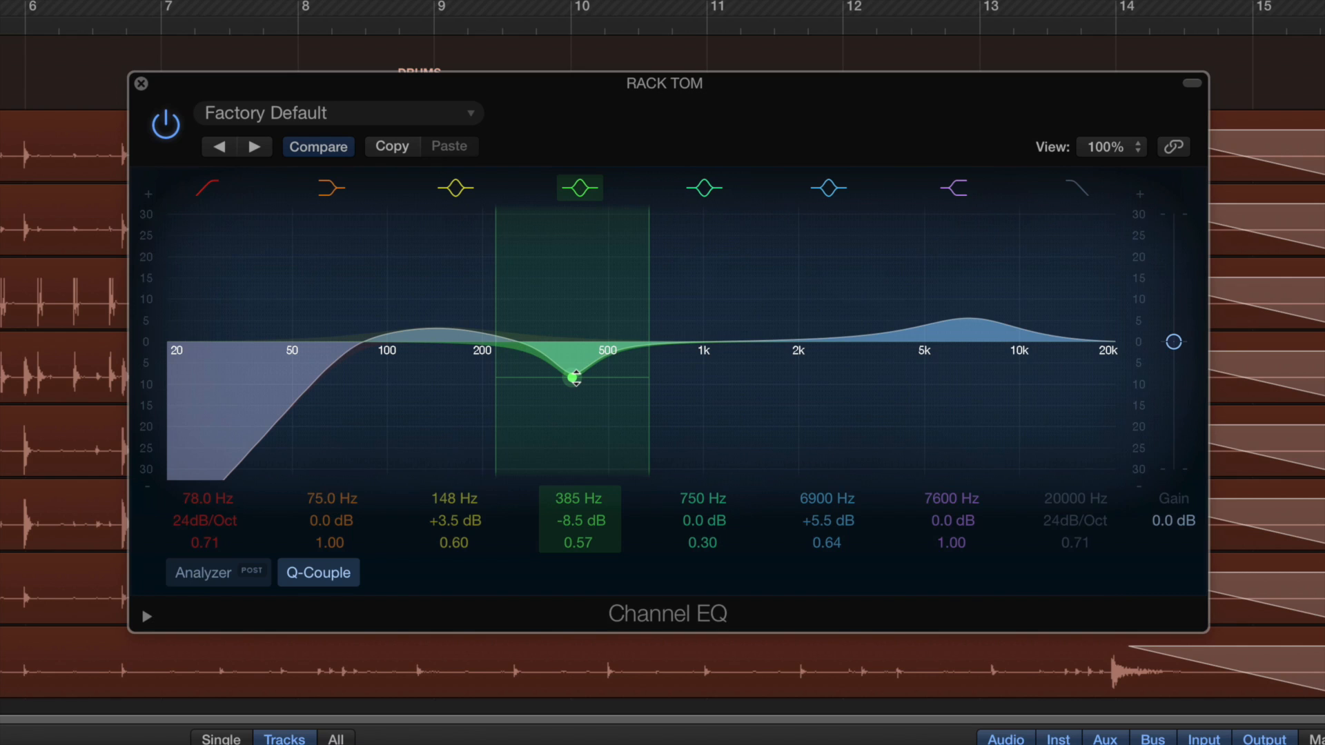
{"action": "left_click_drag", "start_coordinate": [577, 545], "coordinate": [577, 564]}
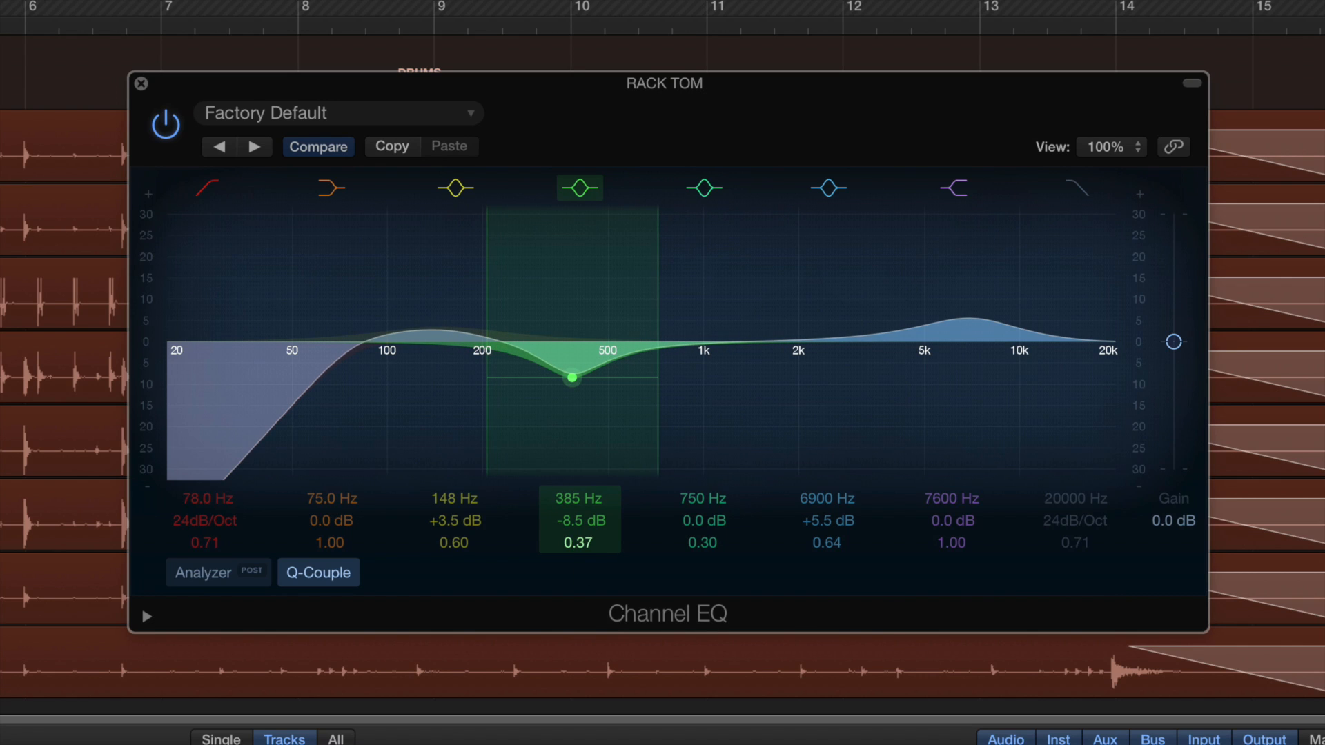
Move the RACK TOM's low-mid cut to 370 Hz at -10.5 dB, and check the sound with the Channel EQ bypassed
{"action": "mouse_move", "coordinate": [586, 347]}
{"action": "left_mouse_down"}
{"action": "mouse_move", "coordinate": [634, 348]}
{"action": "mouse_move", "coordinate": [577, 366]}
{"action": "left_mouse_up"}
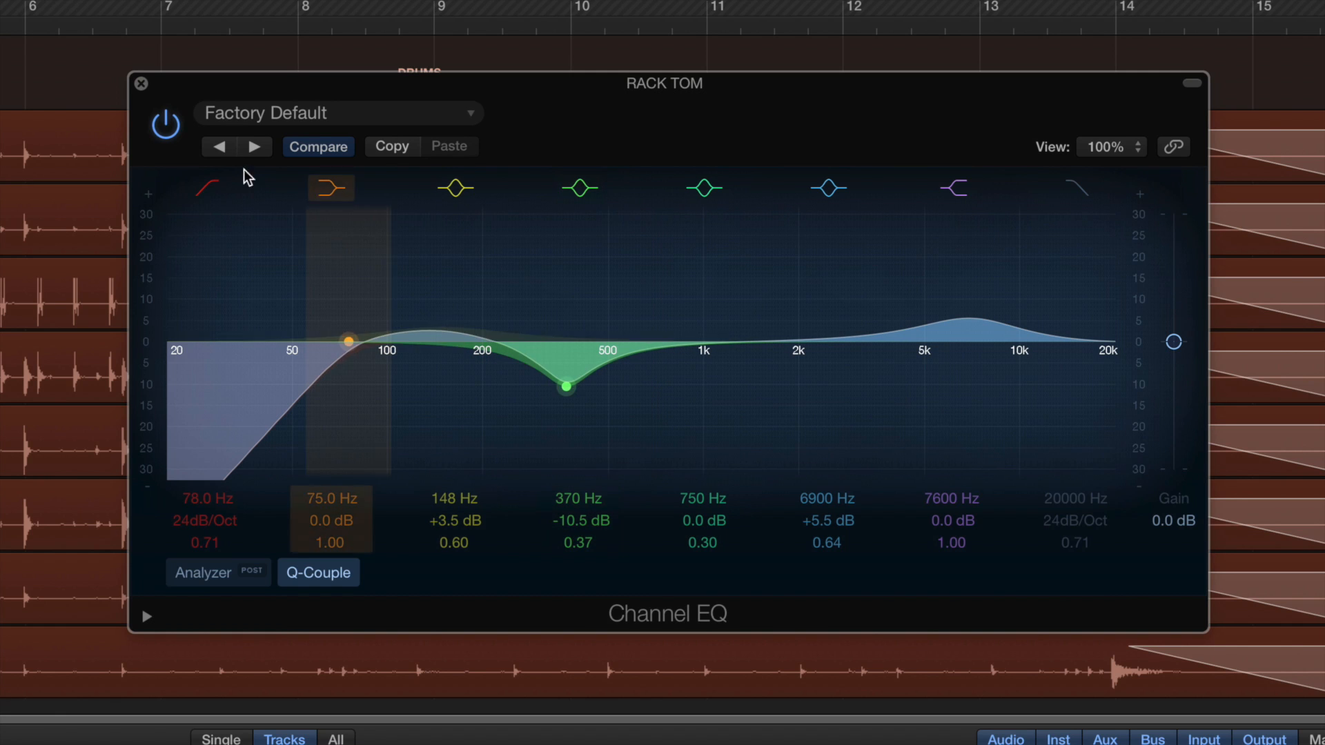
{"action": "left_click", "coordinate": [165, 125]}
{"action": "left_click", "coordinate": [141, 82]}
{"action": "key", "text": "space"}
Insert a Compressor after the Channel EQ on the RACK TOM channel
{"action": "left_click", "coordinate": [460, 494]}
{"action": "mouse_move", "coordinate": [493, 535]}
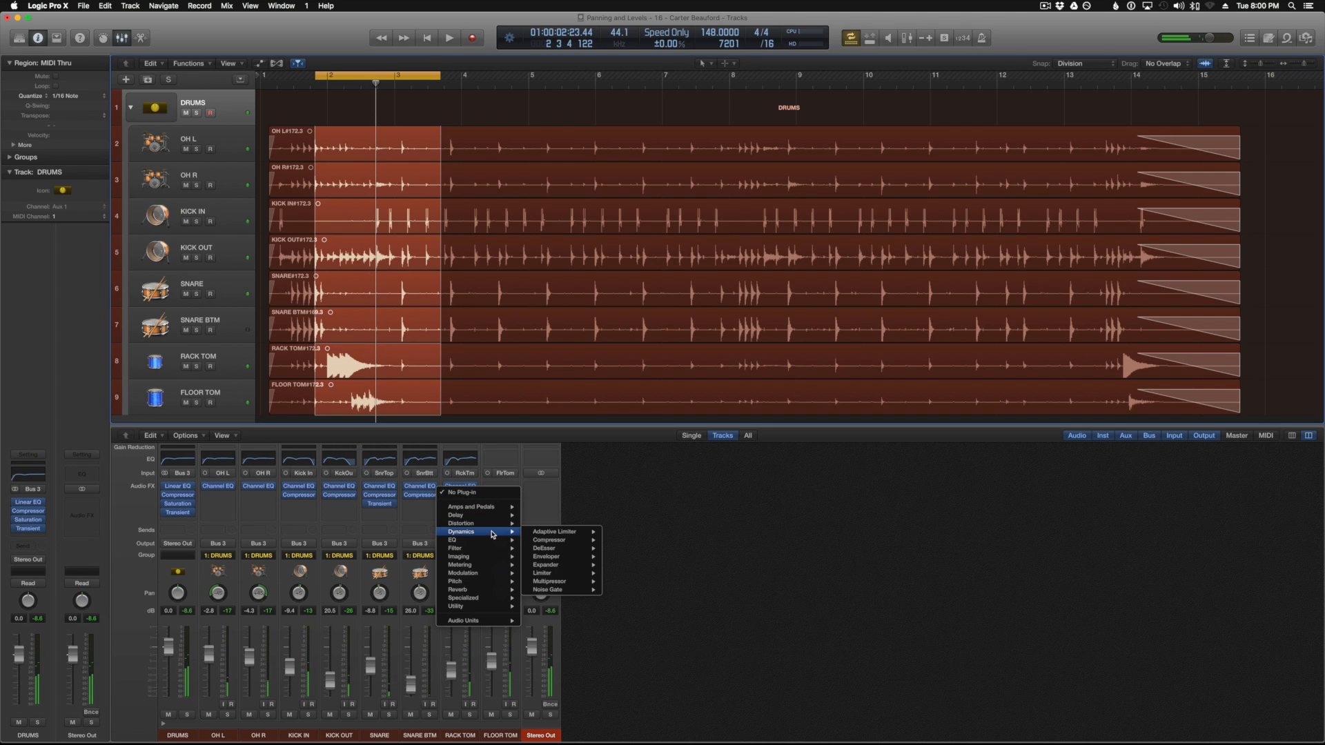
{"action": "left_click", "coordinate": [622, 541]}
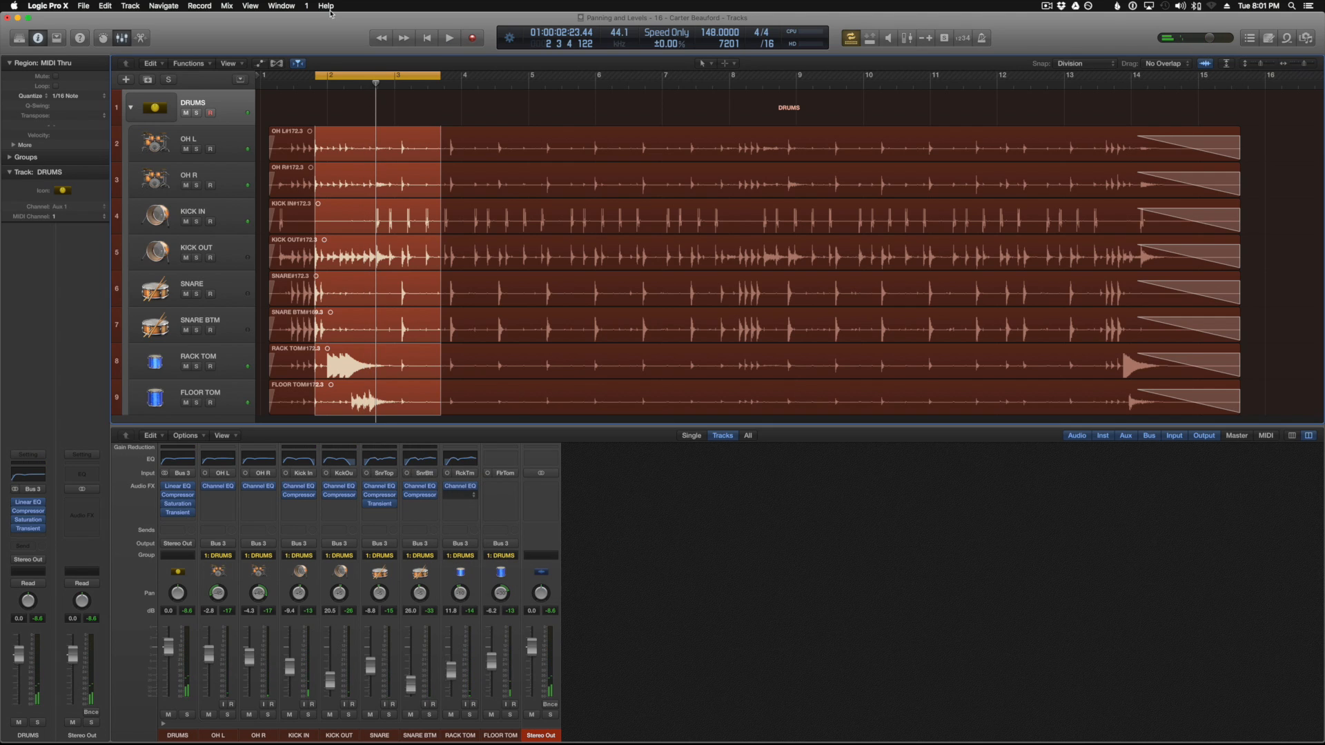
{"action": "left_click_drag", "start_coordinate": [282, 72], "coordinate": [621, 145]}
Load the Opto Toms drum preset in the RACK TOM's Compressor and turn its auto gain off
{"action": "left_click", "coordinate": [542, 135]}
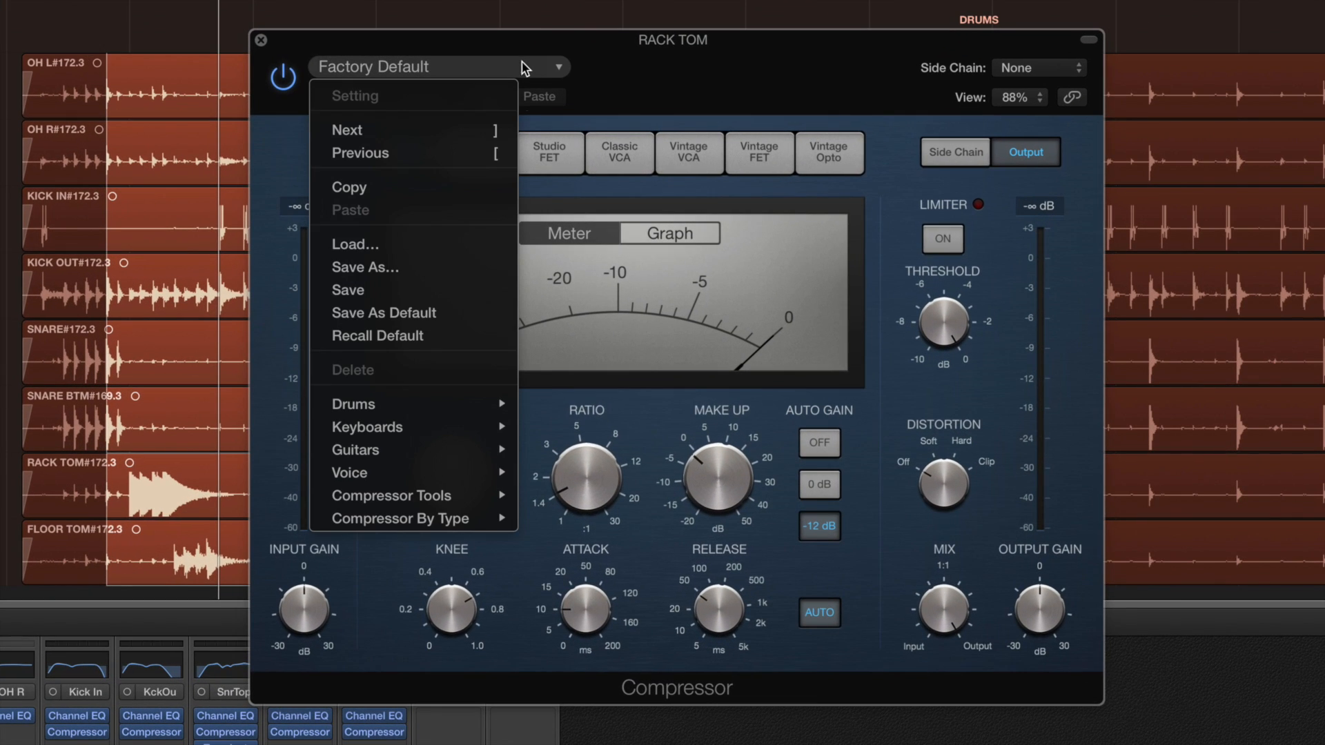
{"action": "mouse_move", "coordinate": [508, 320]}
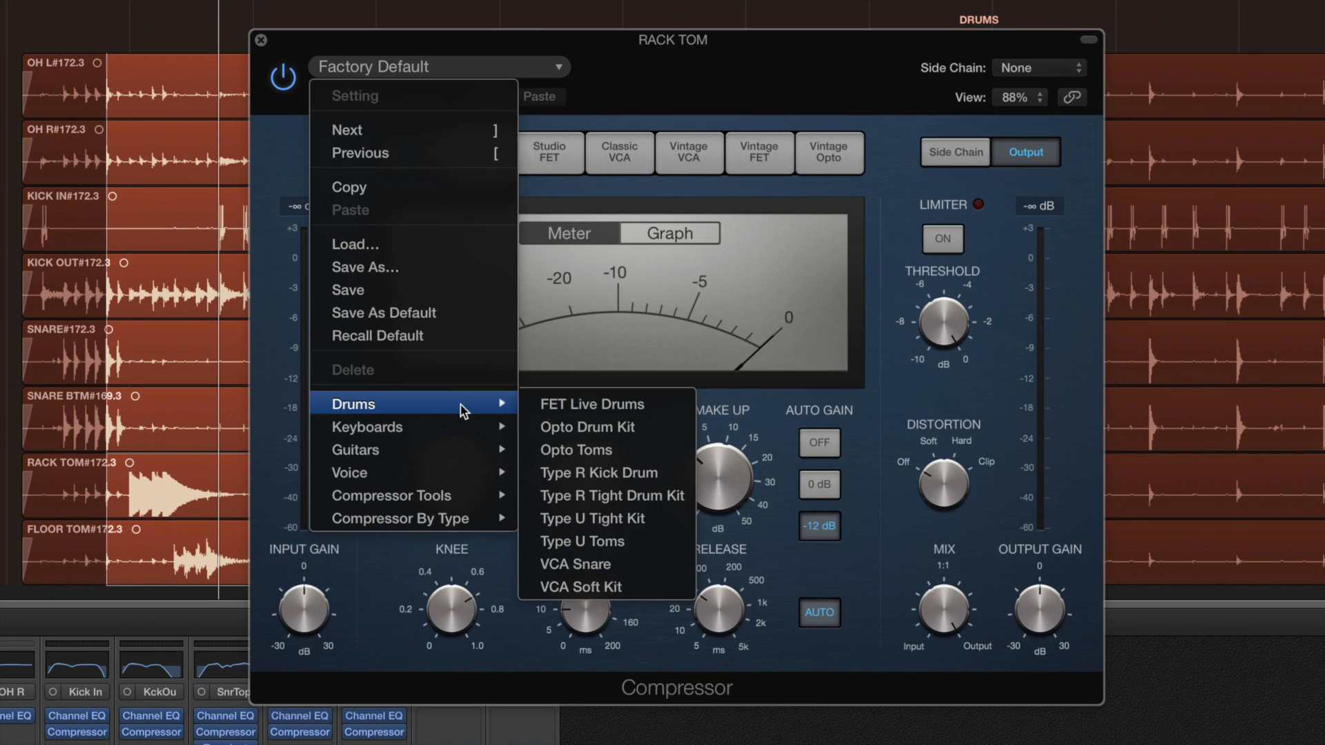
{"action": "left_click", "coordinate": [579, 449]}
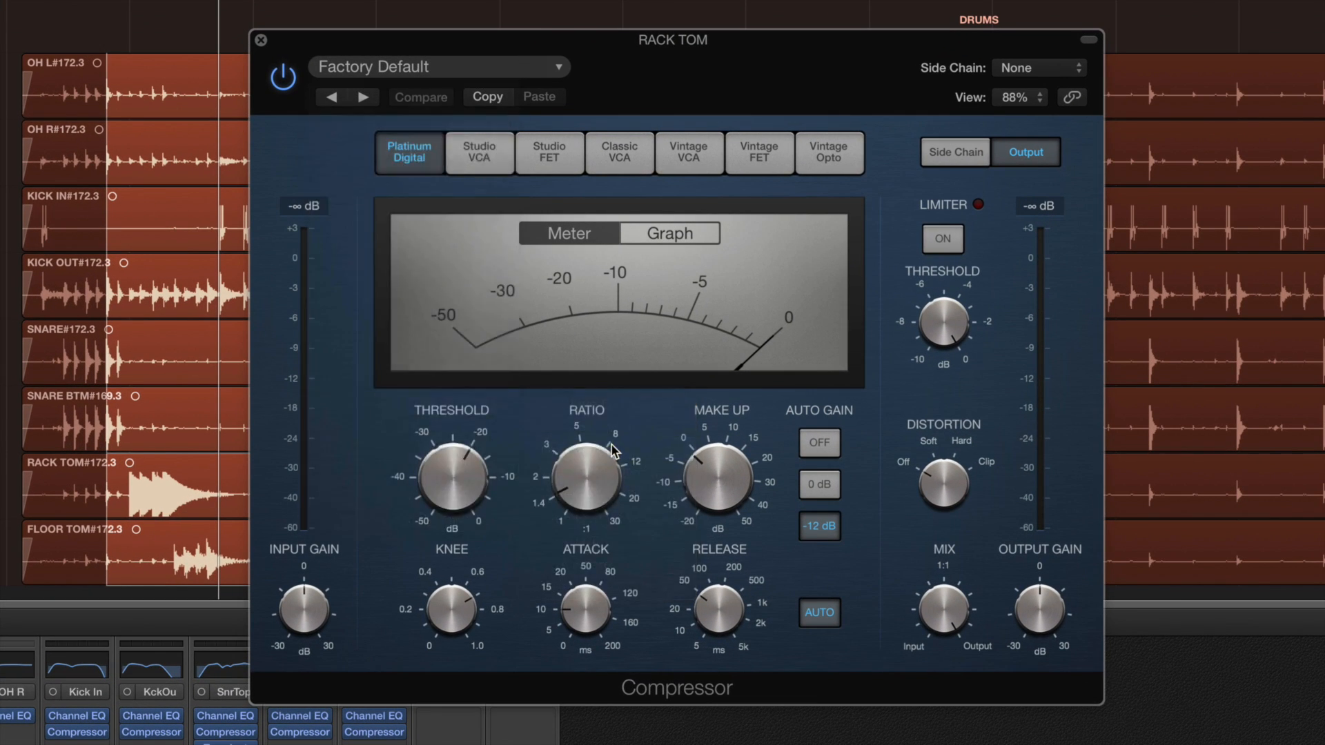
{"action": "left_click", "coordinate": [819, 442]}
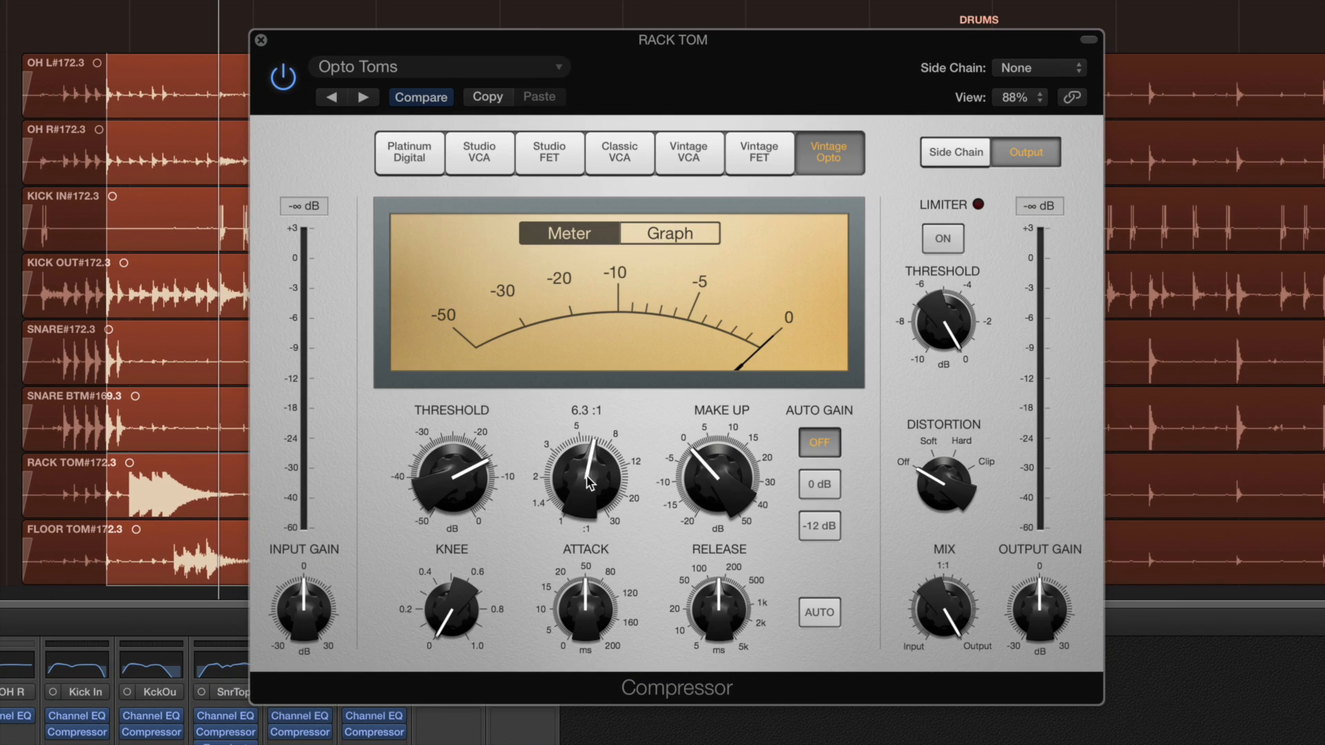
Set the RACK TOM Compressor's threshold to about -19 dB during playback and close the plug-in
{"action": "key", "text": "space"}
{"action": "left_click_drag", "start_coordinate": [455, 476], "coordinate": [450, 523]}
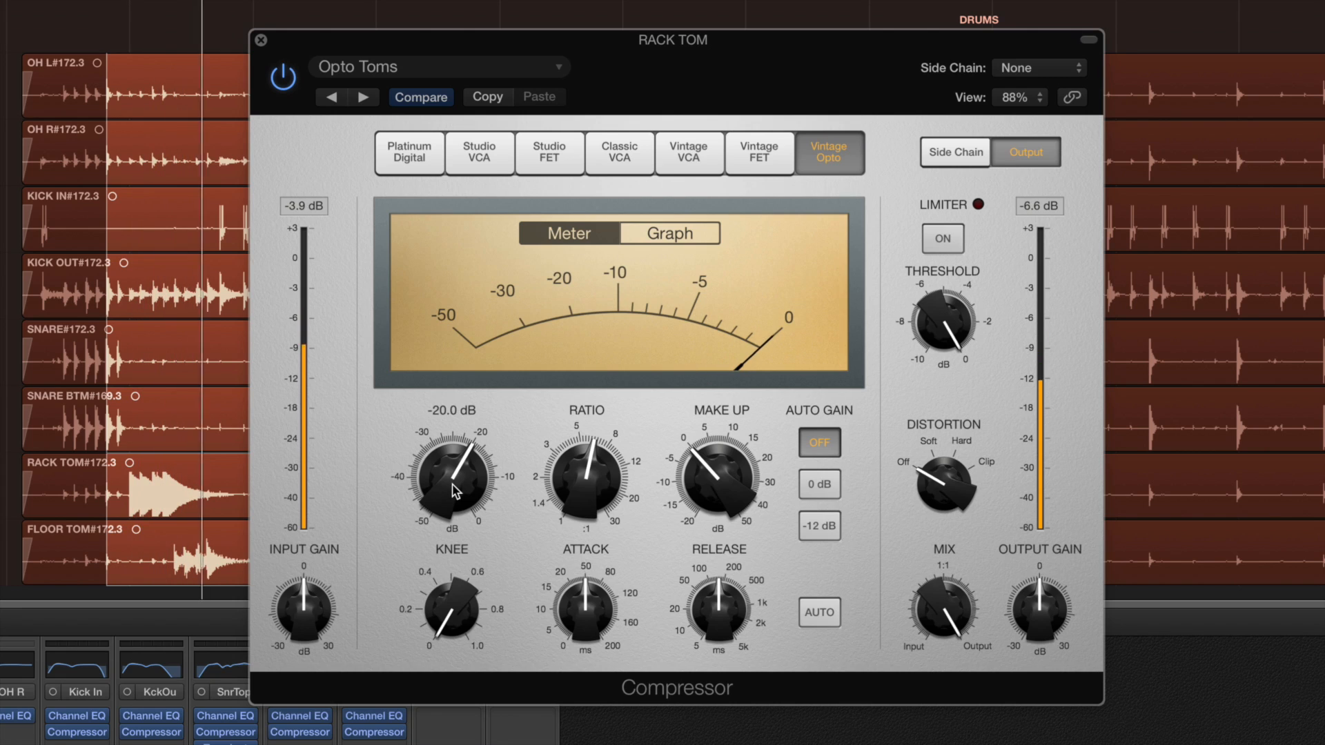
{"action": "left_click_drag", "start_coordinate": [453, 485], "coordinate": [457, 479]}
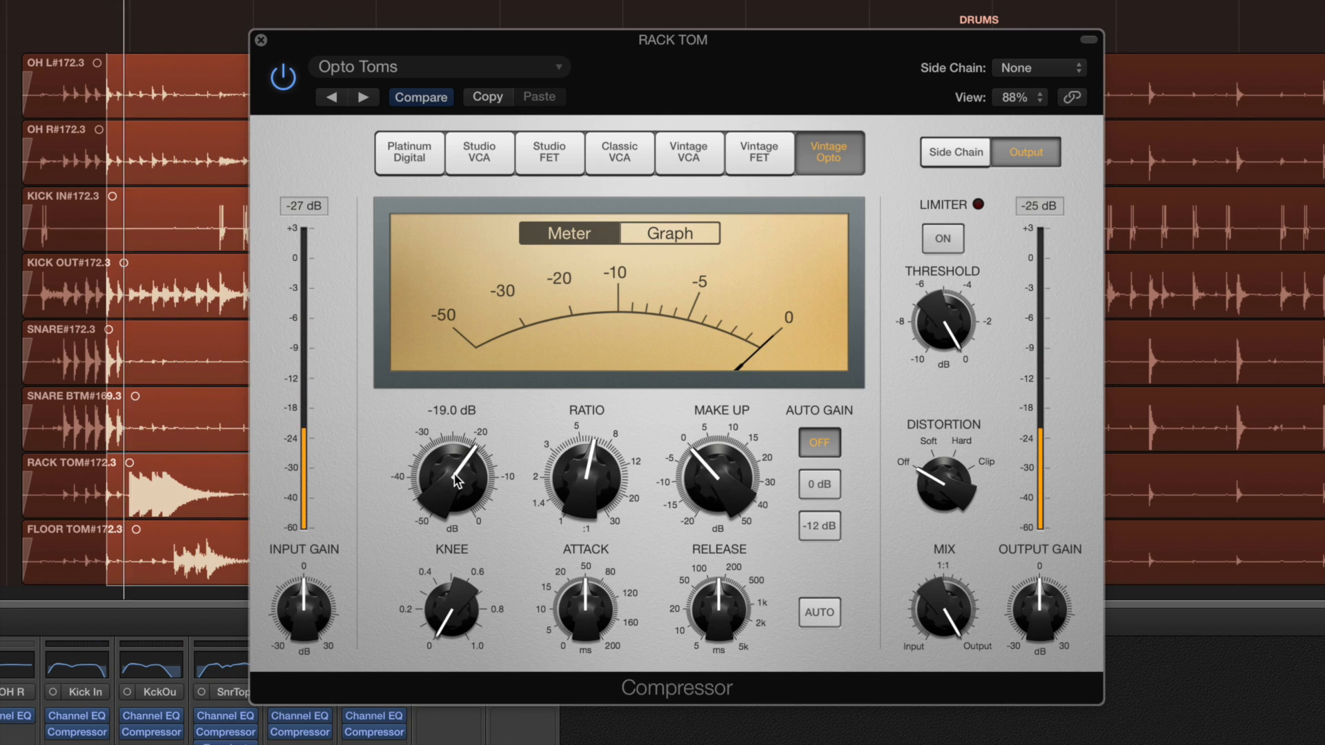
{"action": "left_click_drag", "start_coordinate": [456, 477], "coordinate": [457, 480]}
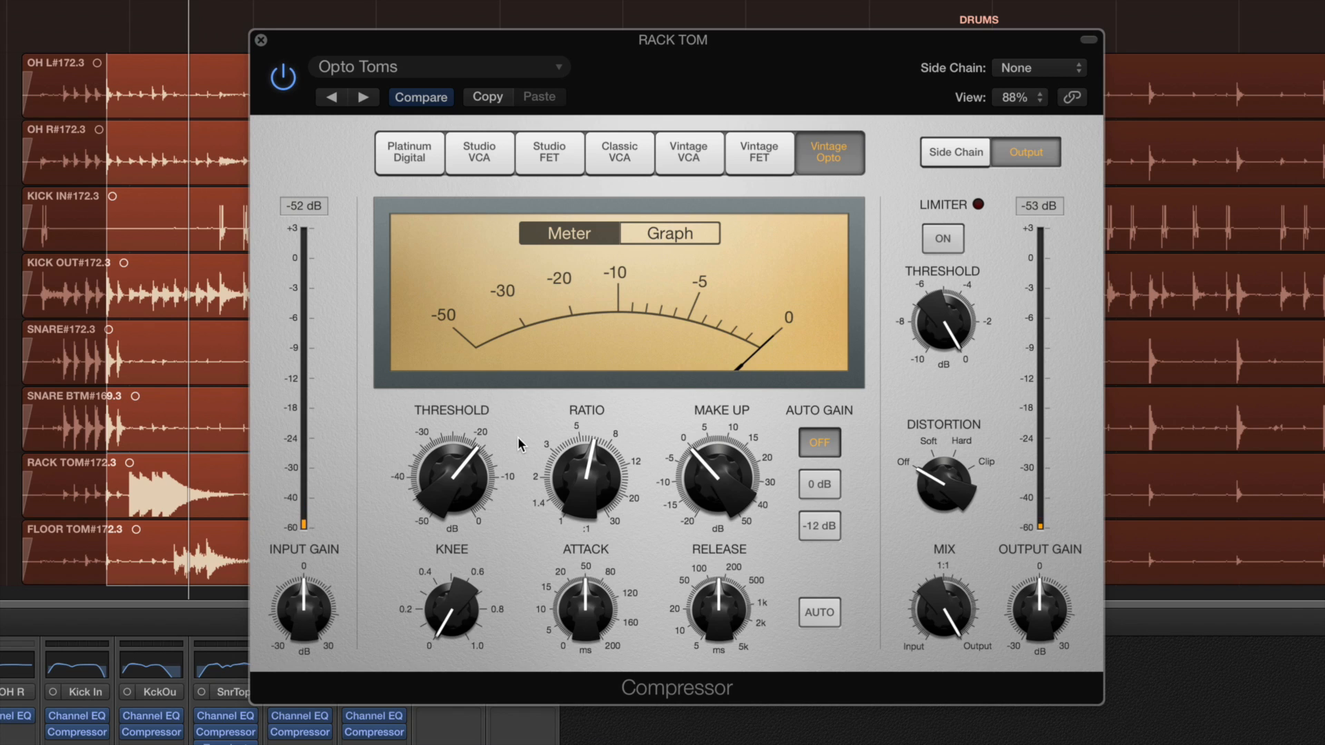
{"action": "left_click", "coordinate": [262, 41]}
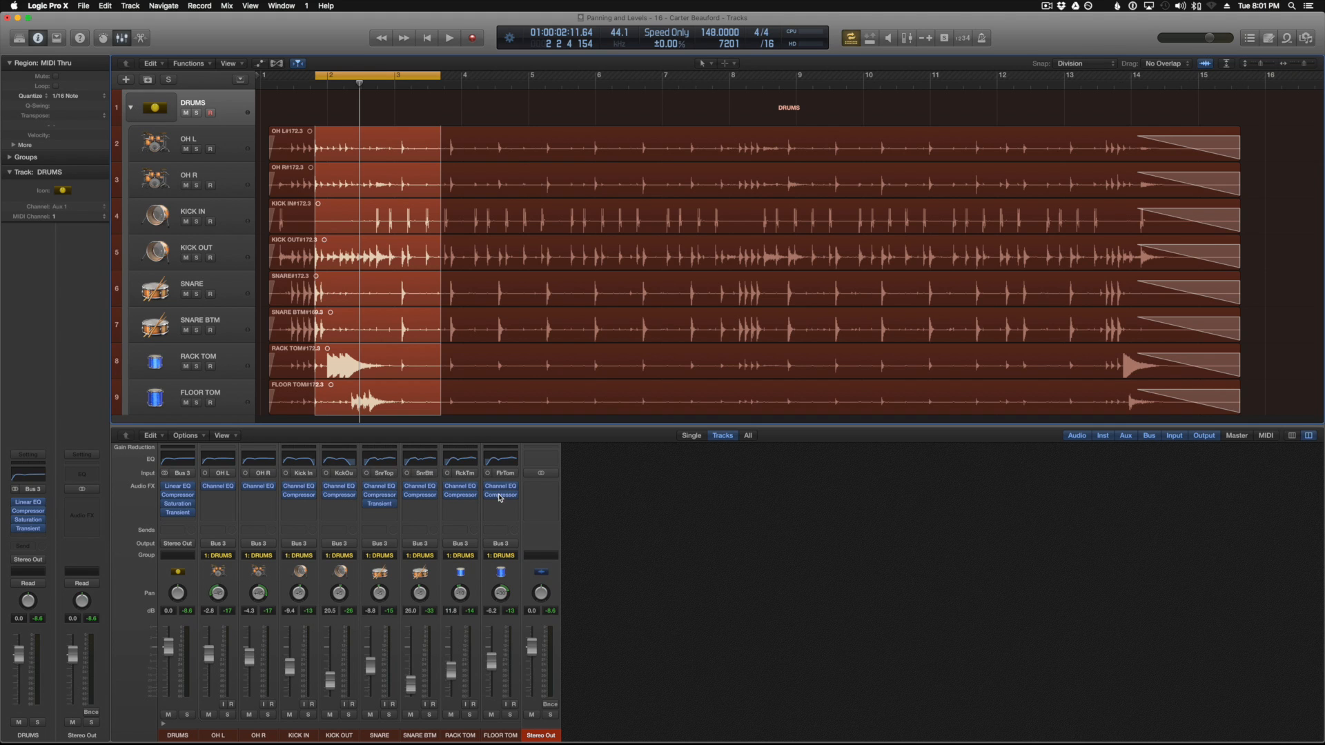
Retune the FLOOR TOM's Channel EQ: low cut at 49.5 Hz, +3.5 dB at 99 Hz, -12.0 dB at 310 Hz and +6.0 dB at 8100 Hz
{"action": "left_click", "coordinate": [501, 489]}
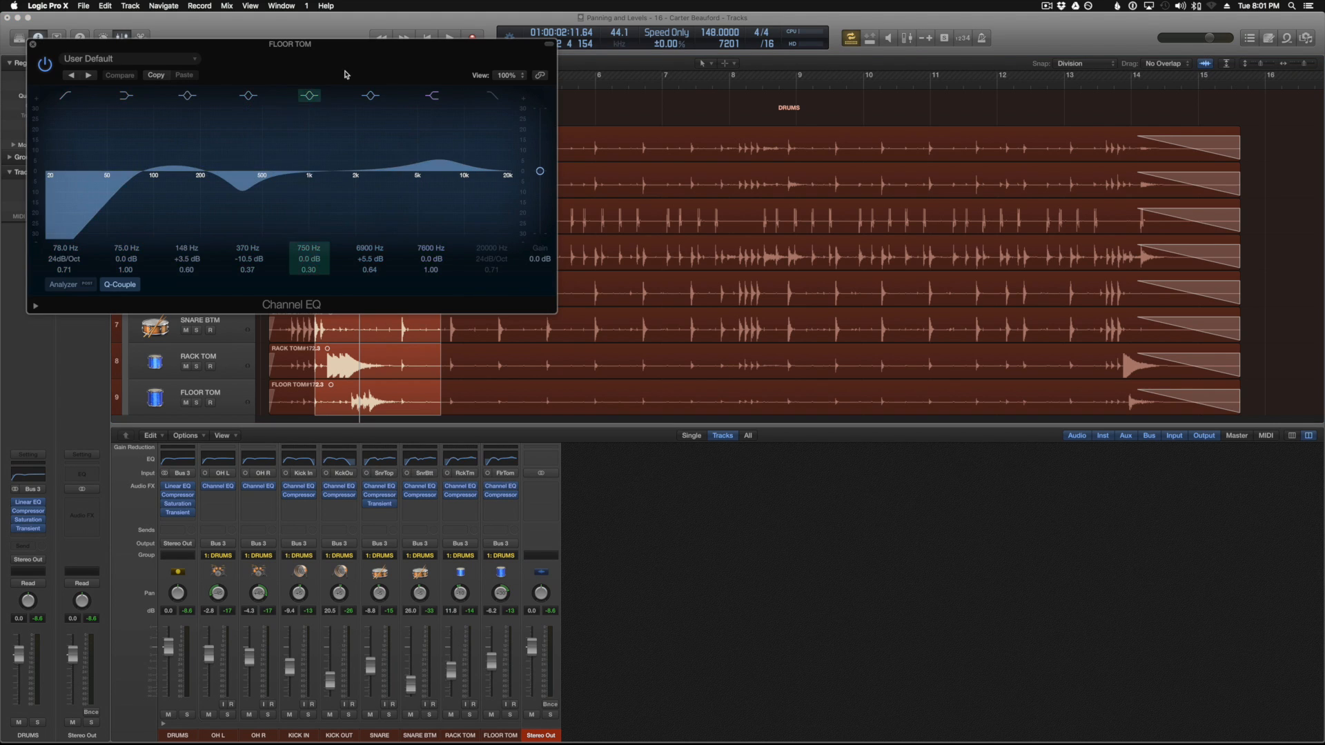
{"action": "left_click_drag", "start_coordinate": [102, 46], "coordinate": [442, 100]}
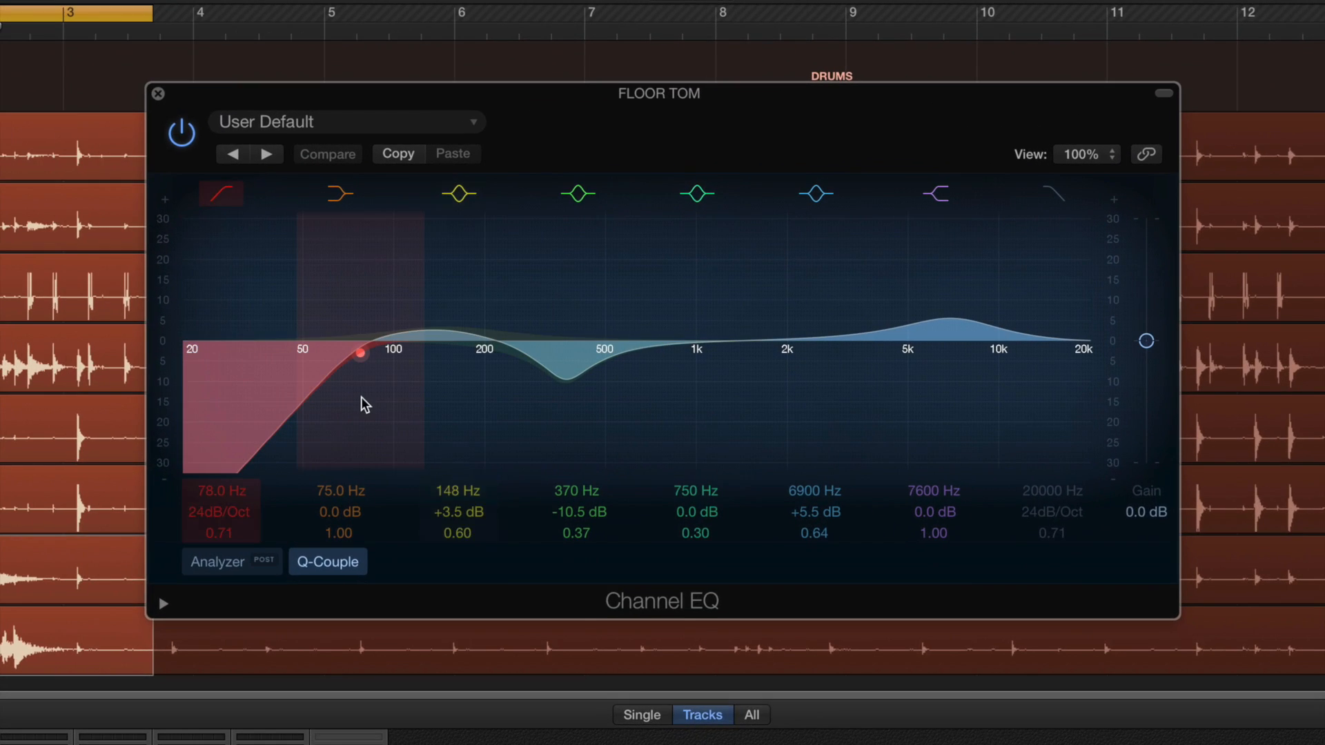
{"action": "mouse_move", "coordinate": [416, 318]}
{"action": "left_mouse_down"}
{"action": "mouse_move", "coordinate": [391, 357]}
{"action": "mouse_move", "coordinate": [361, 355]}
{"action": "mouse_move", "coordinate": [417, 338]}
{"action": "mouse_move", "coordinate": [338, 329]}
{"action": "mouse_move", "coordinate": [371, 347]}
{"action": "left_mouse_up"}
{"action": "mouse_move", "coordinate": [564, 381]}
{"action": "left_mouse_down"}
{"action": "mouse_move", "coordinate": [529, 392]}
{"action": "mouse_move", "coordinate": [541, 396]}
{"action": "left_mouse_up"}
{"action": "left_click_drag", "start_coordinate": [934, 346], "coordinate": [953, 340]}
Compare the FLOOR TOM's Channel EQ bypassed and enabled, and lower the track's level to -6.6 dB
{"action": "left_click", "coordinate": [187, 135]}
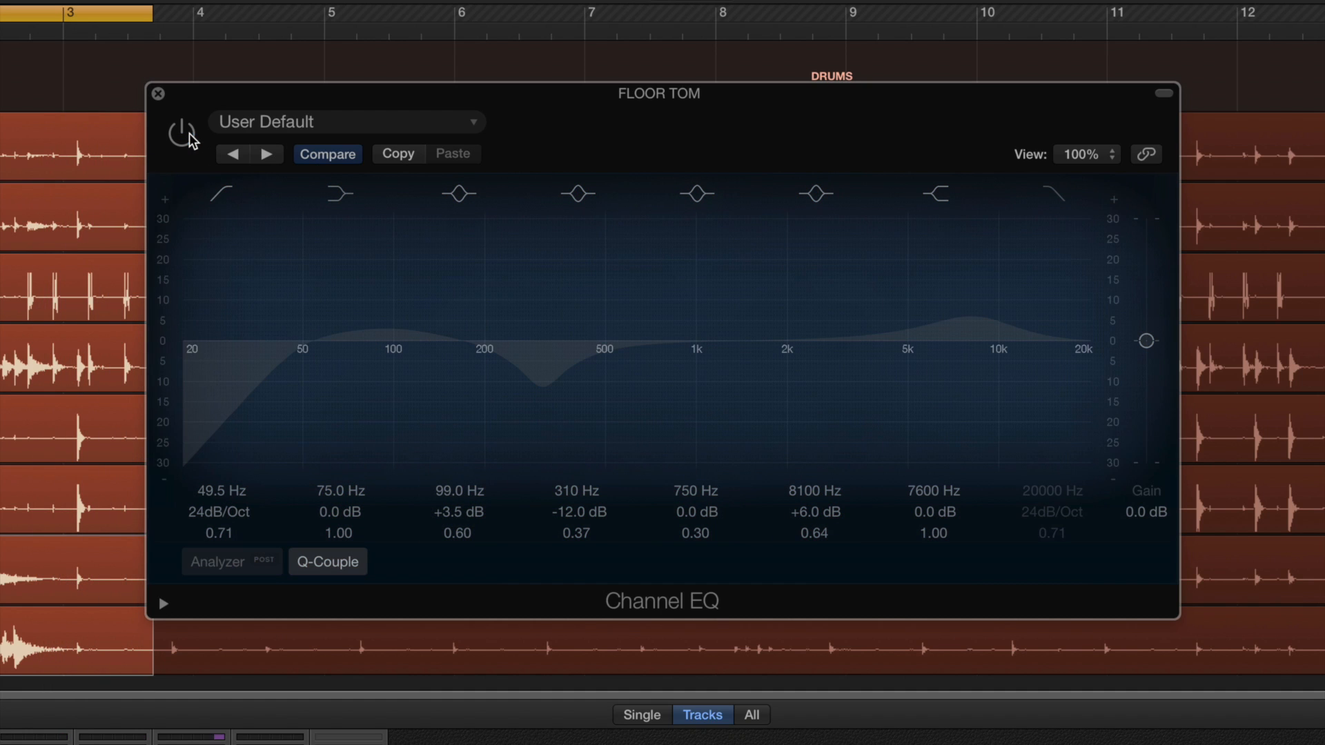
{"action": "left_click", "coordinate": [190, 138]}
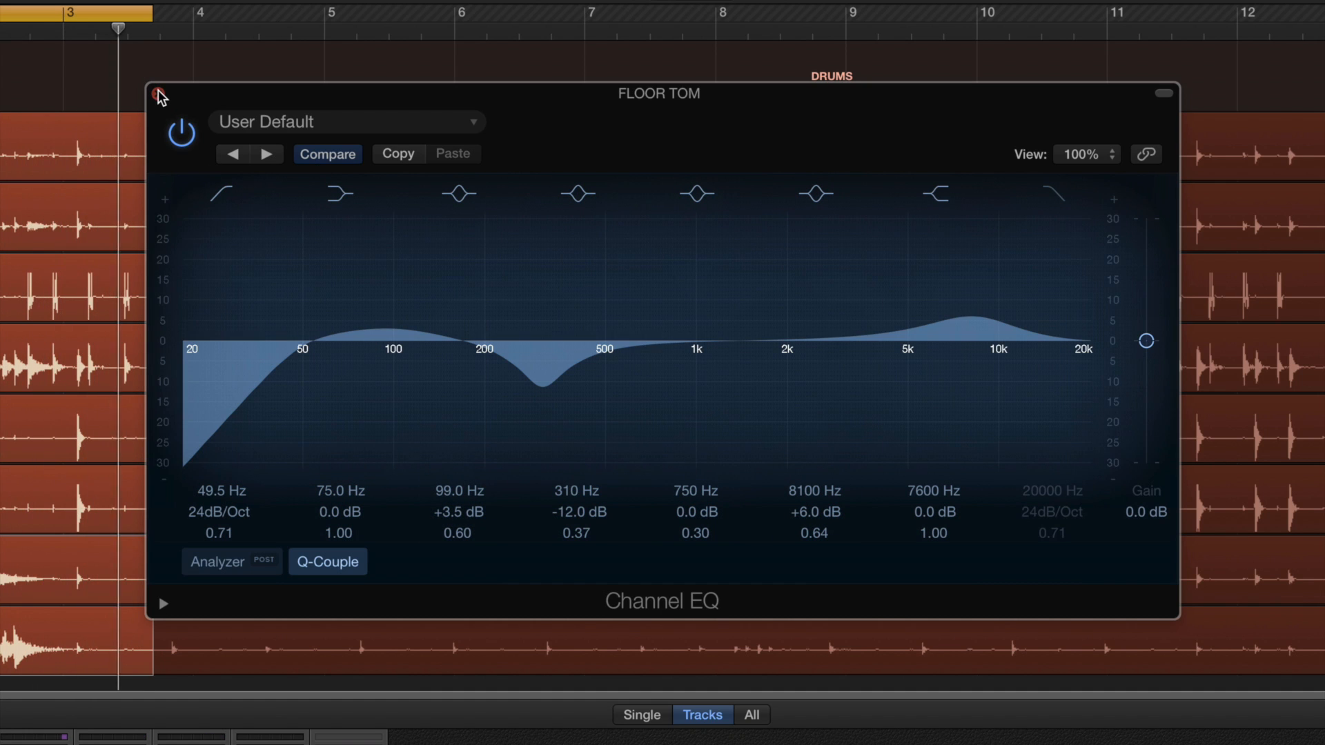
{"action": "left_click", "coordinate": [158, 94]}
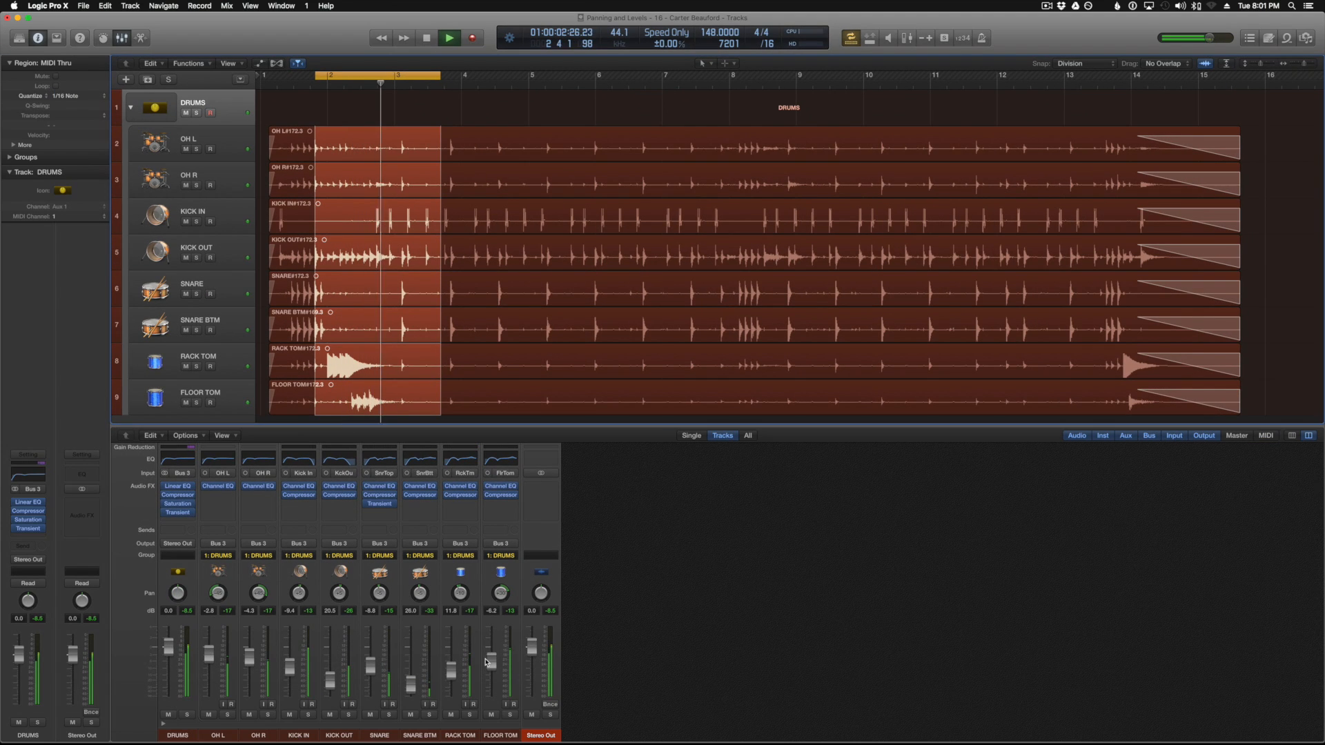
{"action": "left_click_drag", "start_coordinate": [491, 666], "coordinate": [493, 668]}
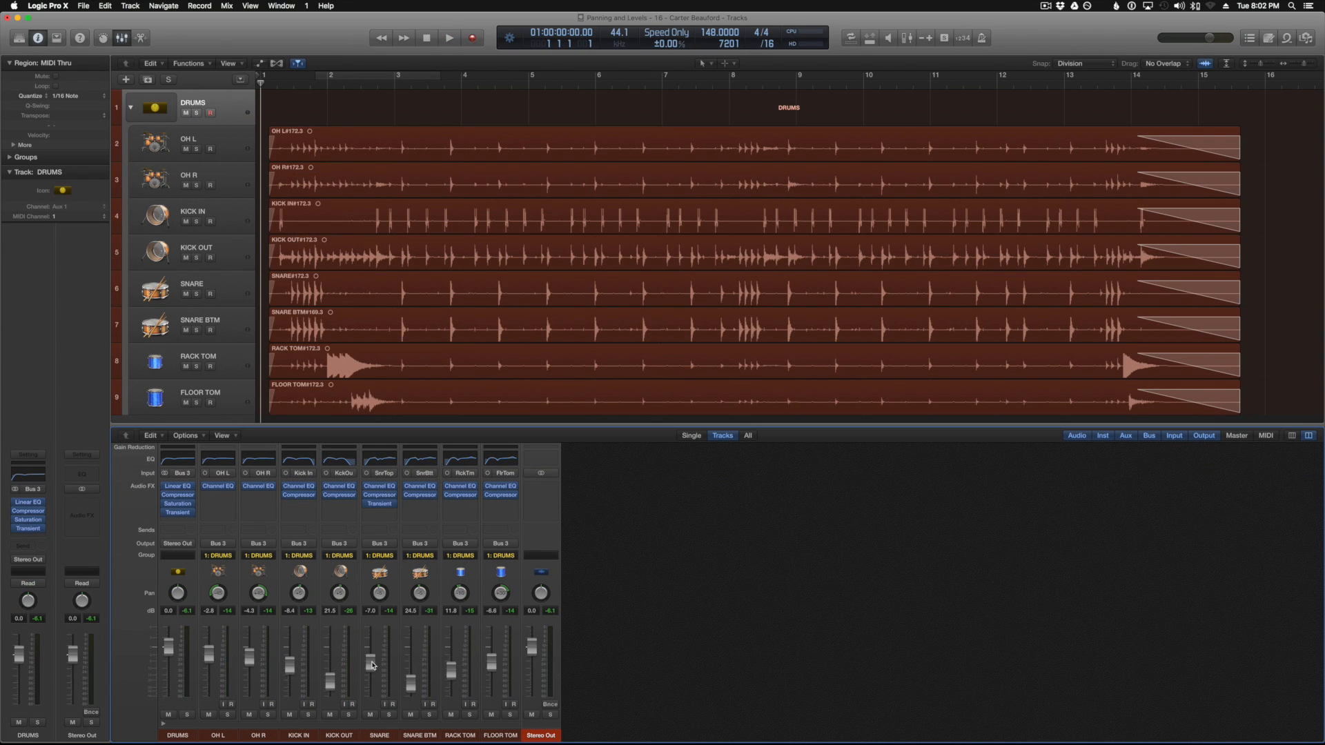
Play the full drum mix from the beginning to review the balance
{"action": "key", "text": "space"}
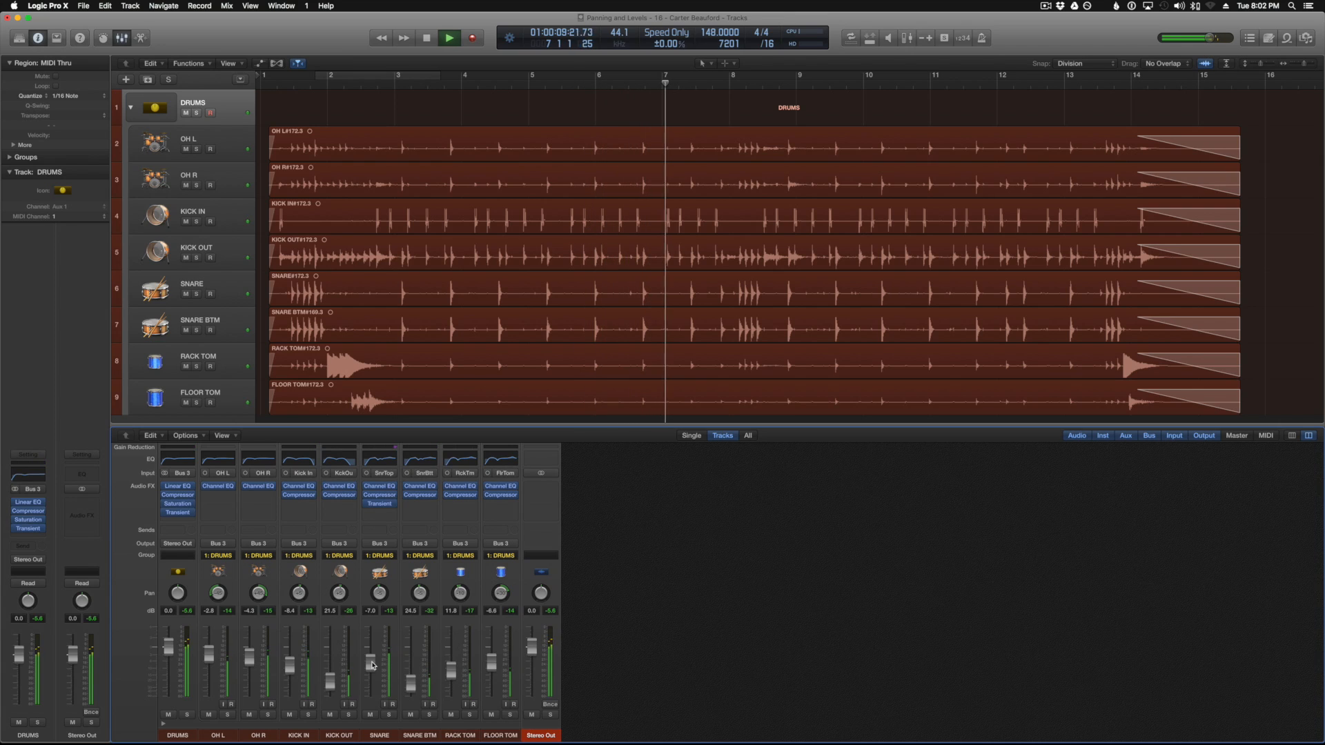
{"action": "key", "text": "space"}
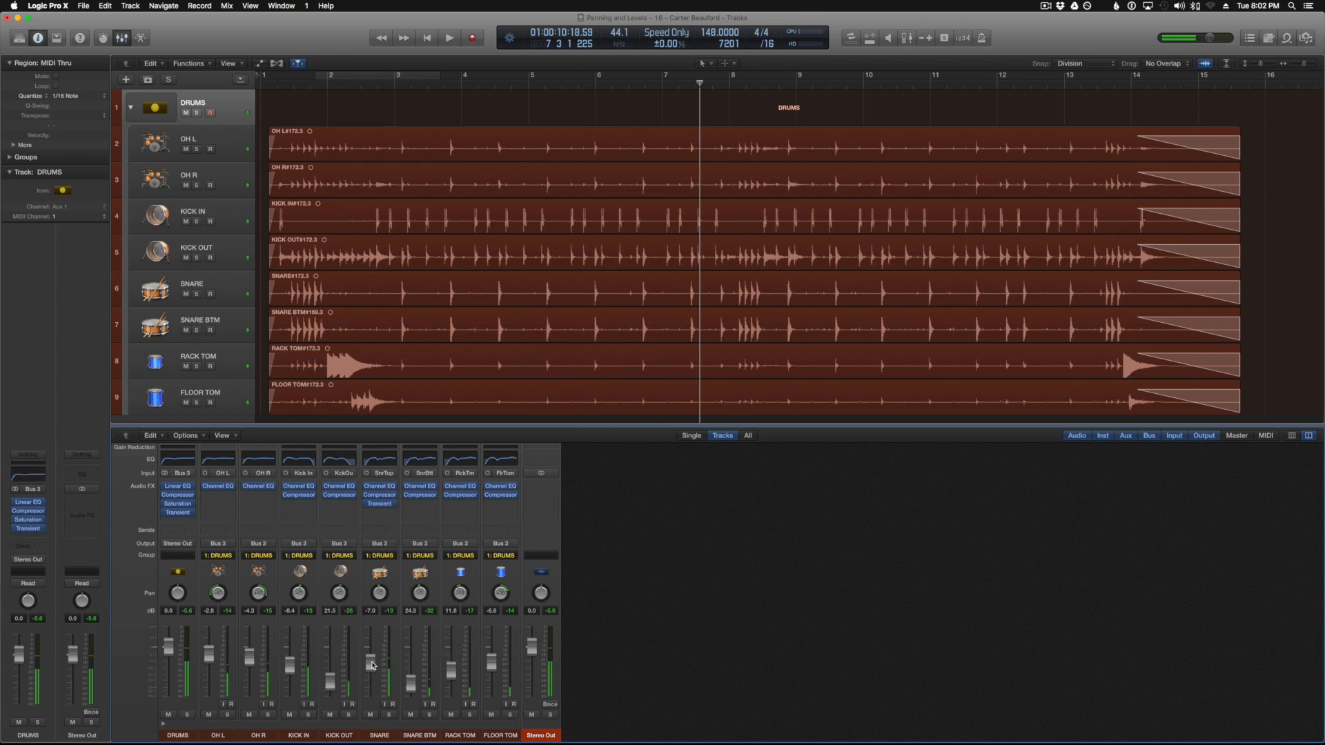